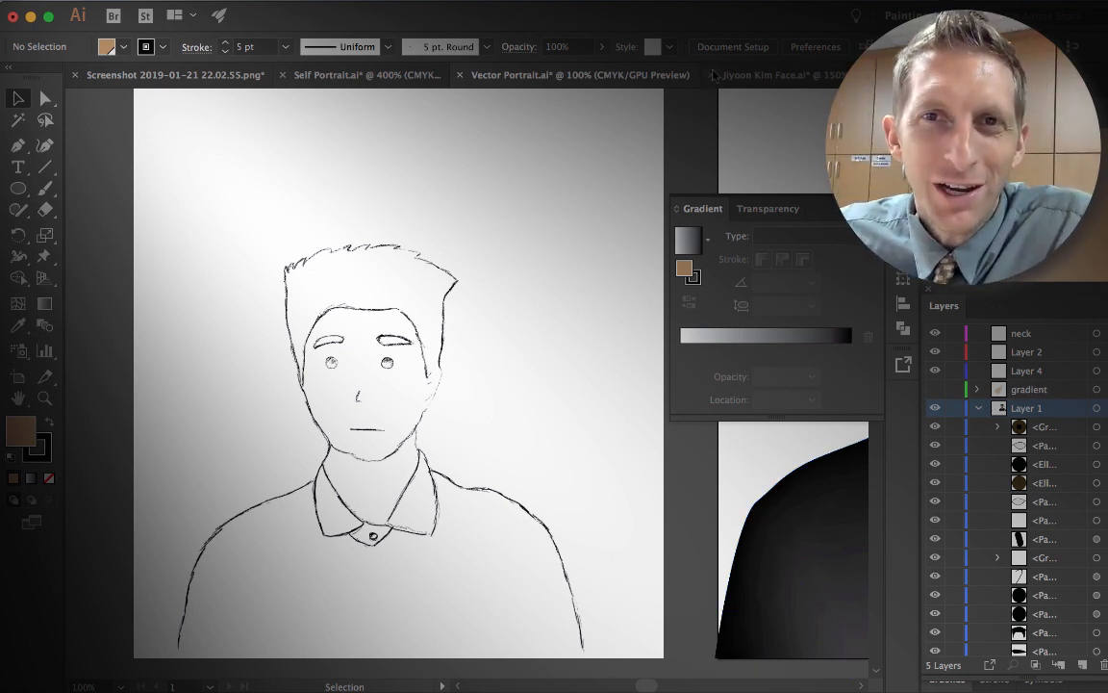
# - Look over the open portrait documents and bring the coloured portrait in Vector Portrait.ai into view
pyautogui.click(335, 74)
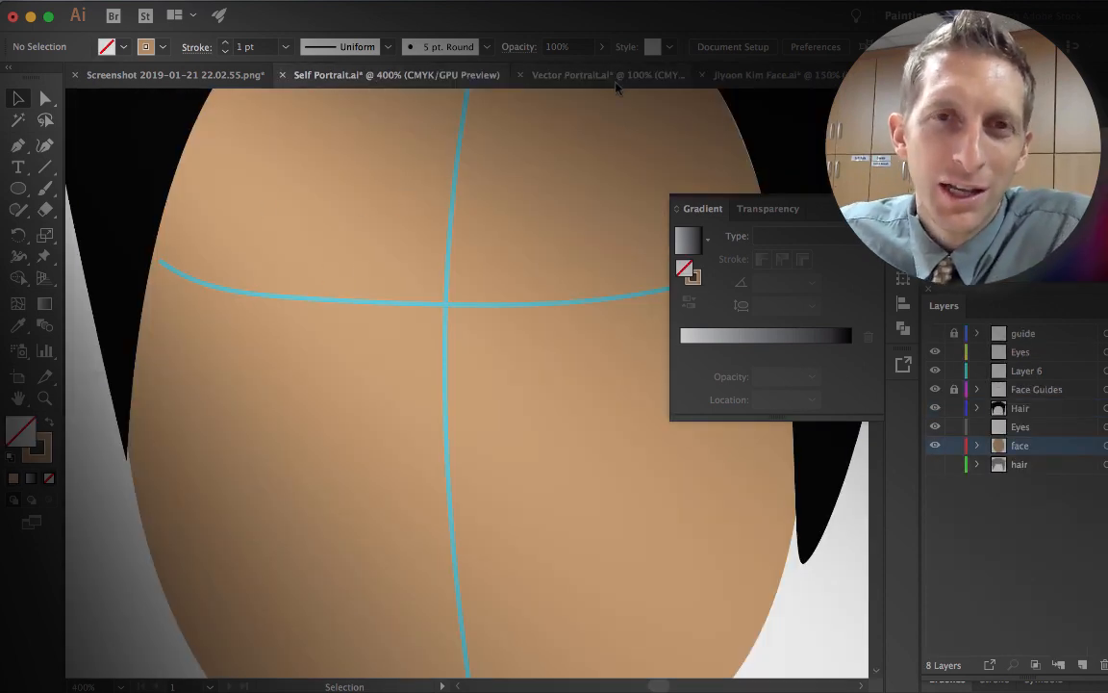
pyautogui.click(577, 75)
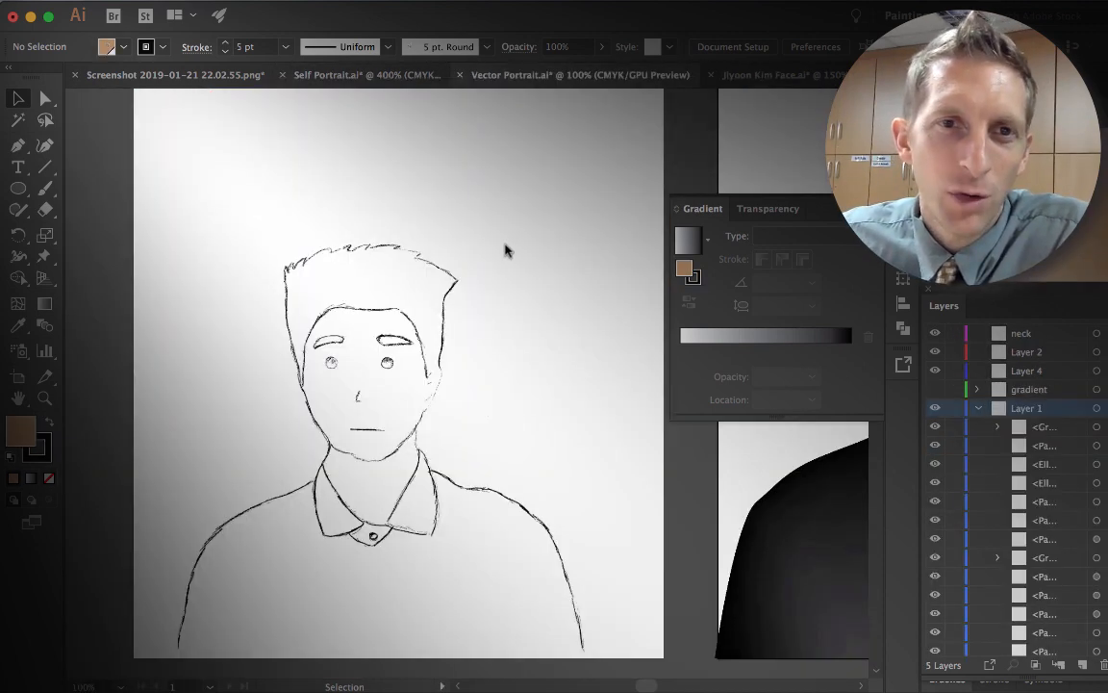
pyautogui.hscroll(10, 594, 235)
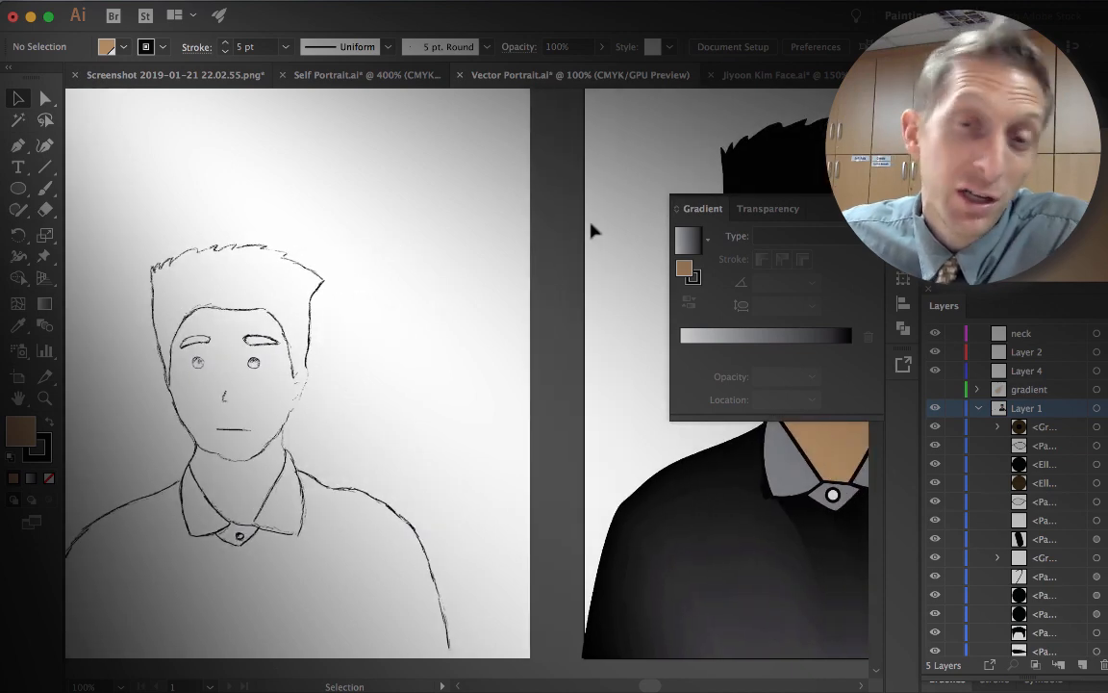
pyautogui.hscroll(5, 589, 224)
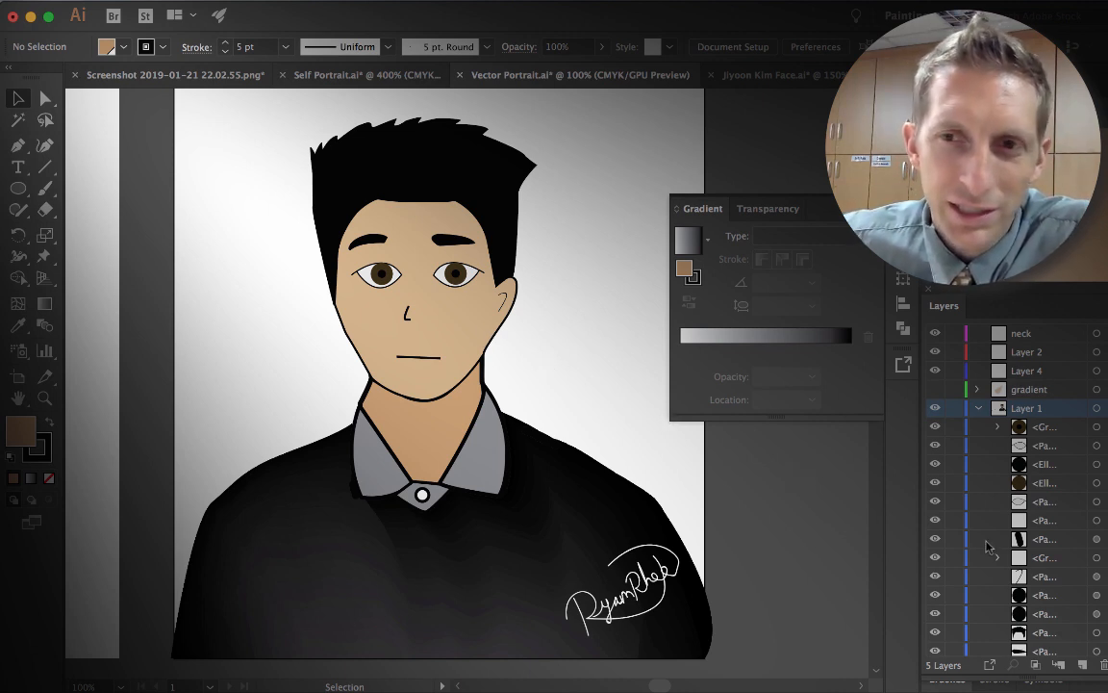
# - Compare the face with and without the gradient layer by toggling its visibility, and select the cheek shading shape
pyautogui.click(934, 394)
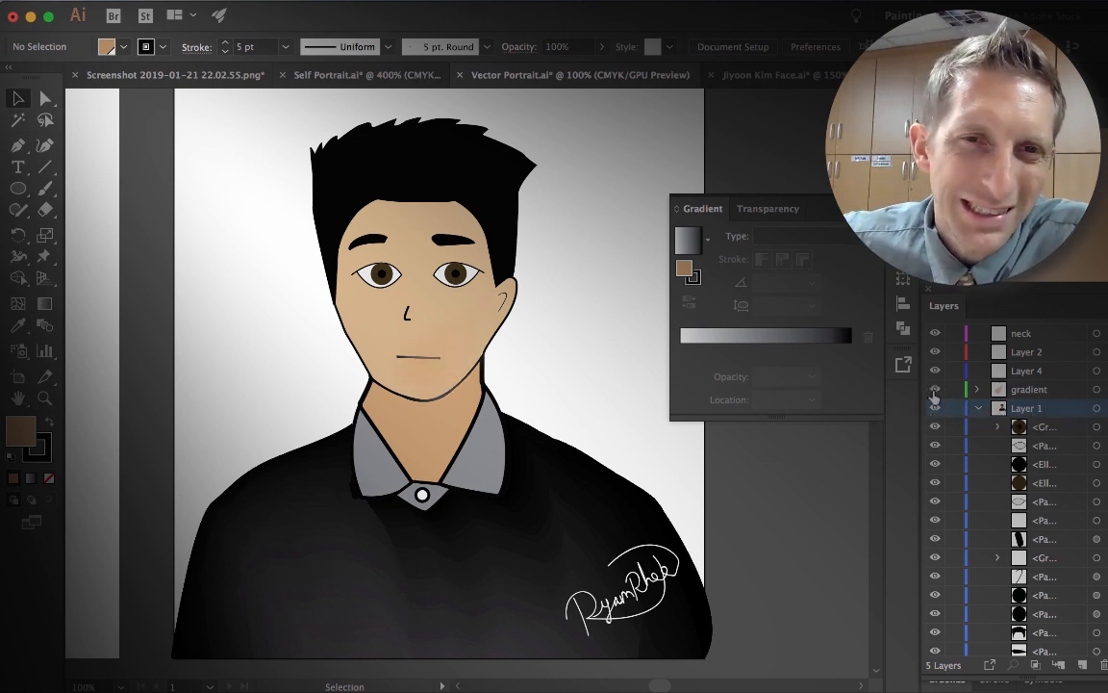
pyautogui.click(933, 393)
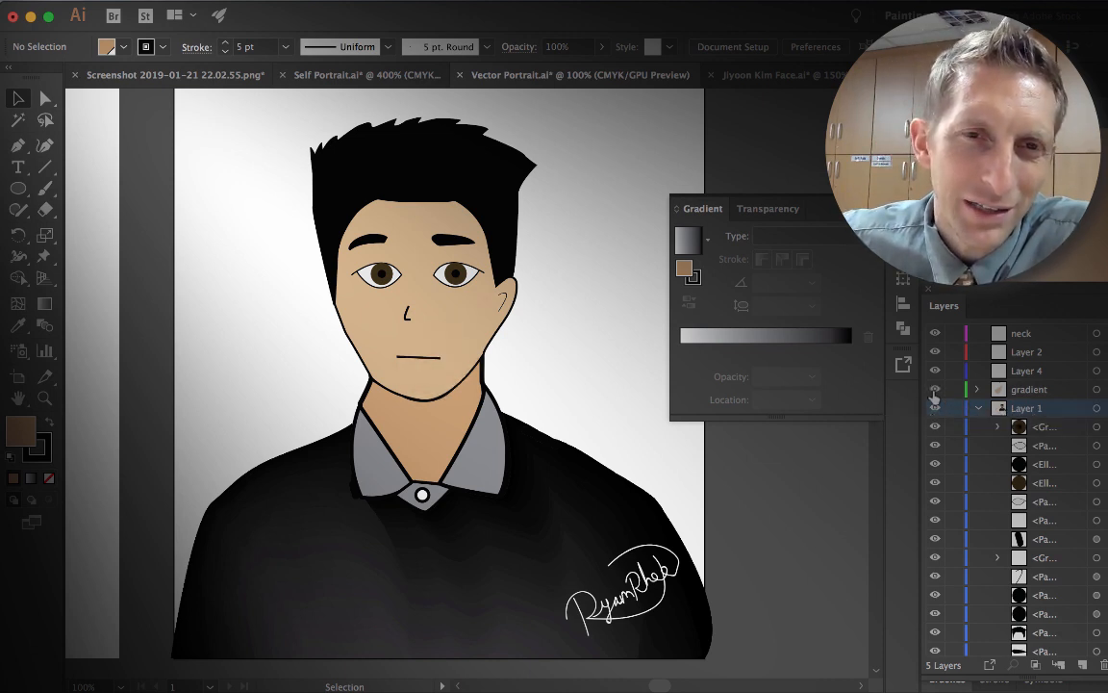
pyautogui.click(933, 392)
pyautogui.click(933, 393)
pyautogui.press('super+equal')
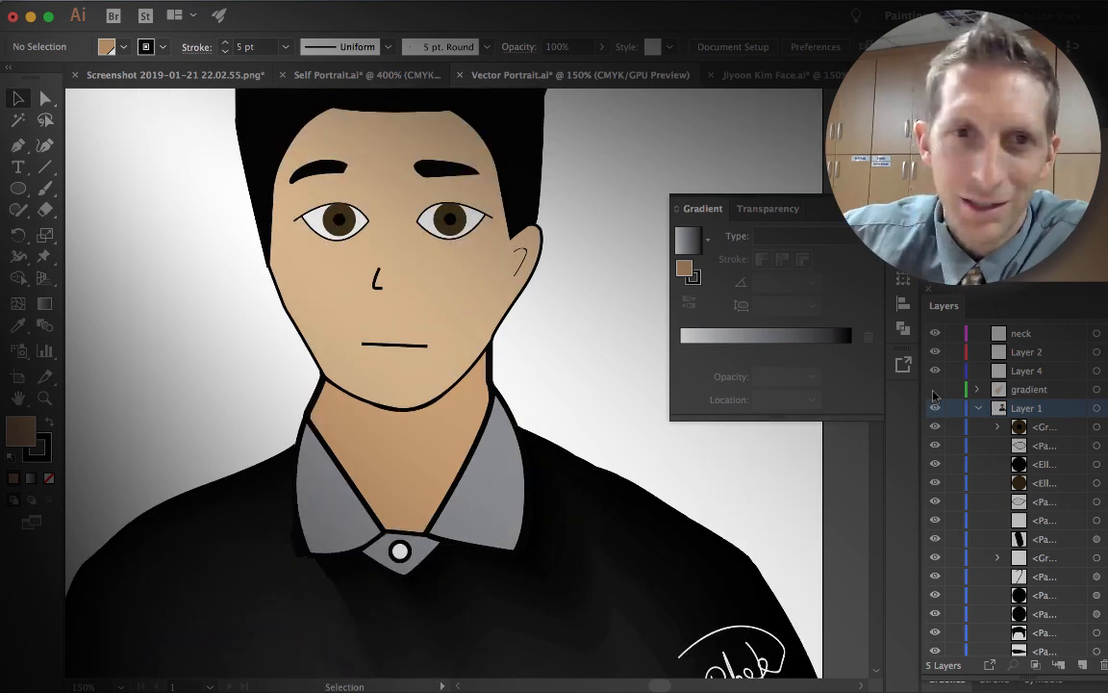
pyautogui.press('super+equal')
pyautogui.press('super+equal')
pyautogui.click(934, 392)
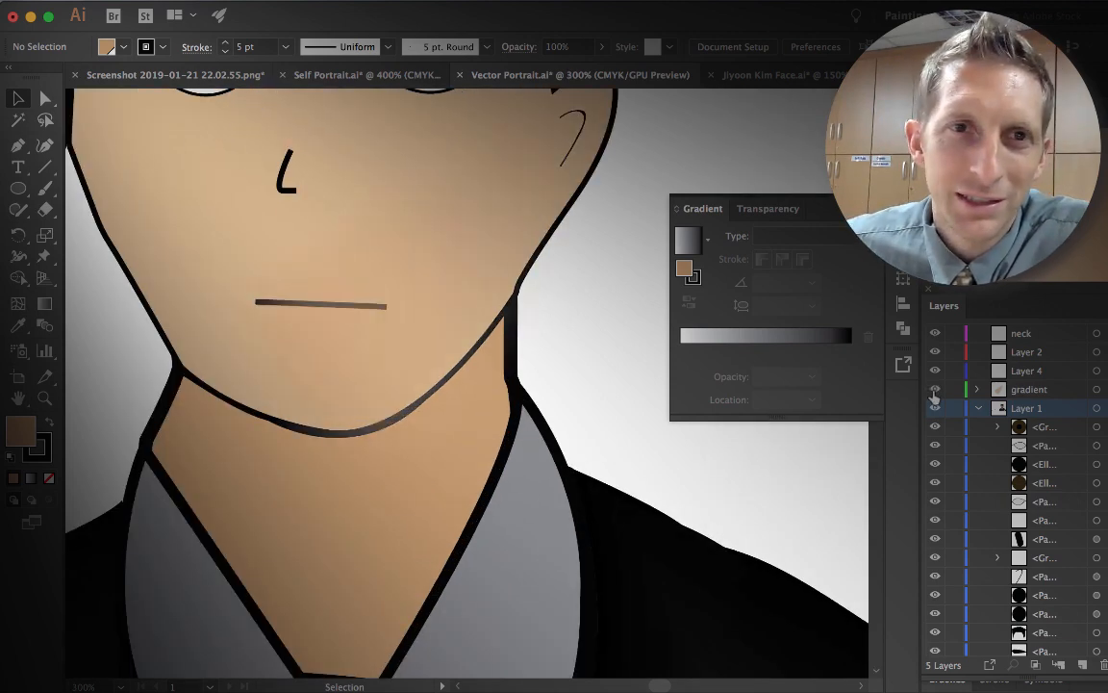
pyautogui.click(934, 393)
pyautogui.click(933, 393)
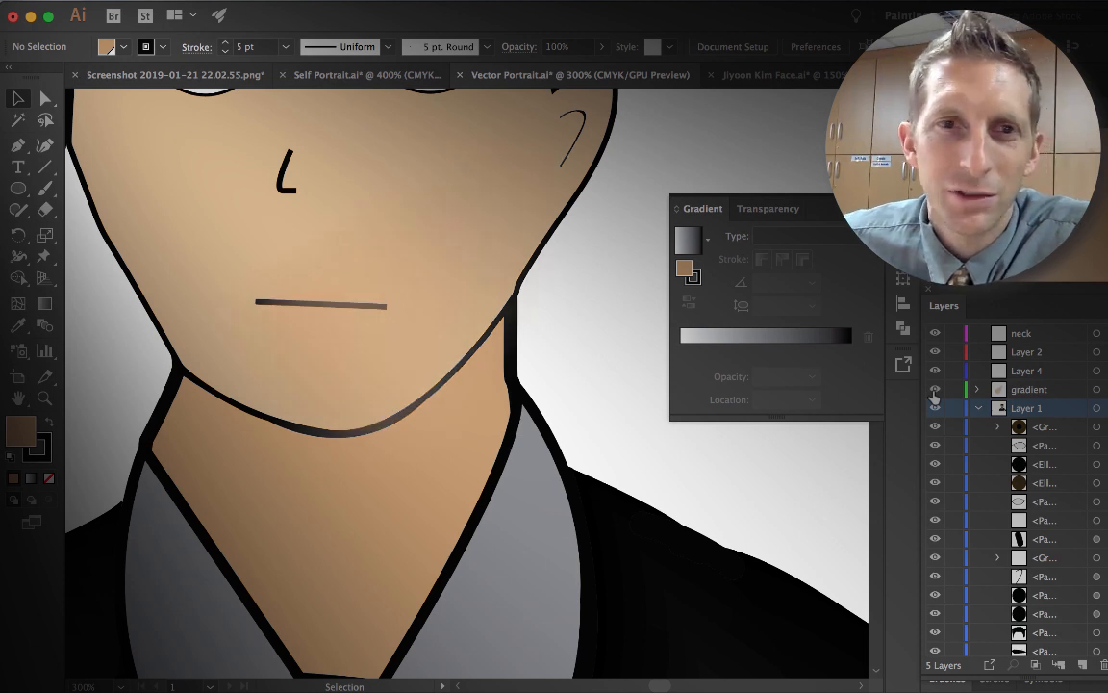
pyautogui.click(933, 392)
pyautogui.click(934, 393)
pyautogui.scroll(5, 841, 440)
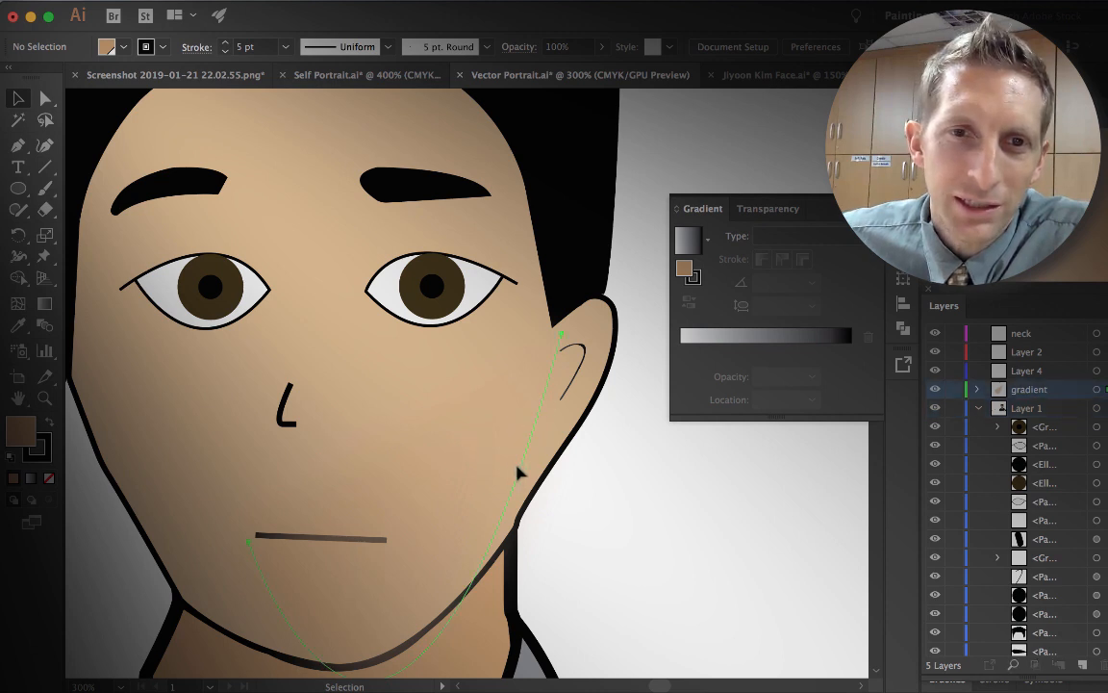
pyautogui.click(464, 414)
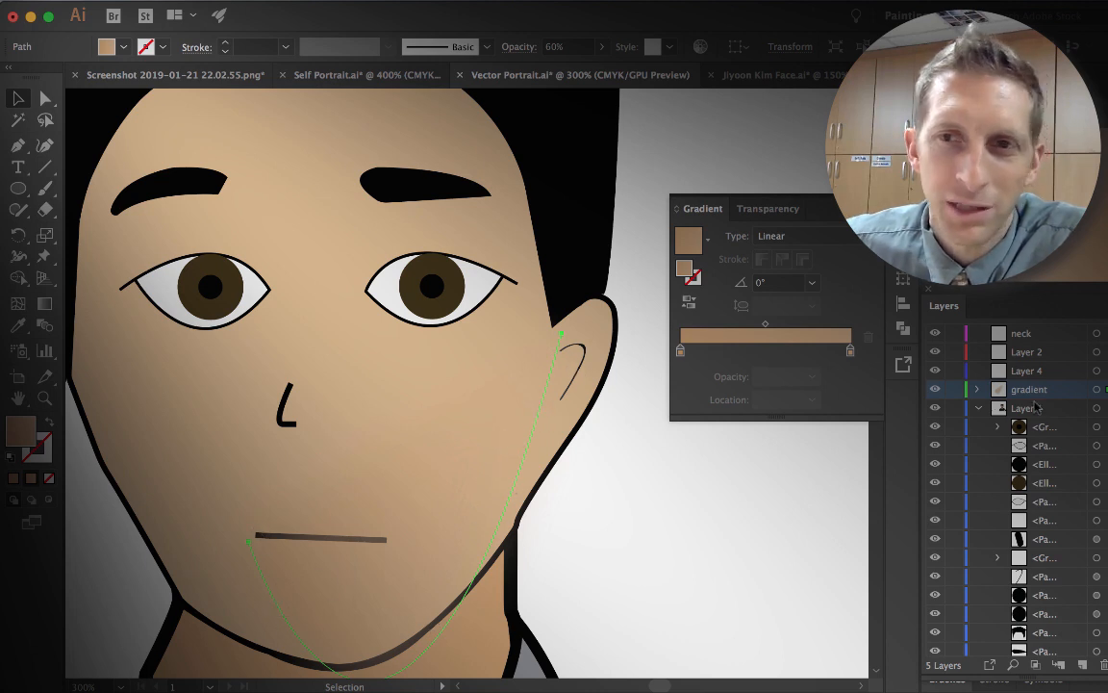
# - Hide the gradient layer and create a new layer directly above it for a Pen shape
pyautogui.click(935, 388)
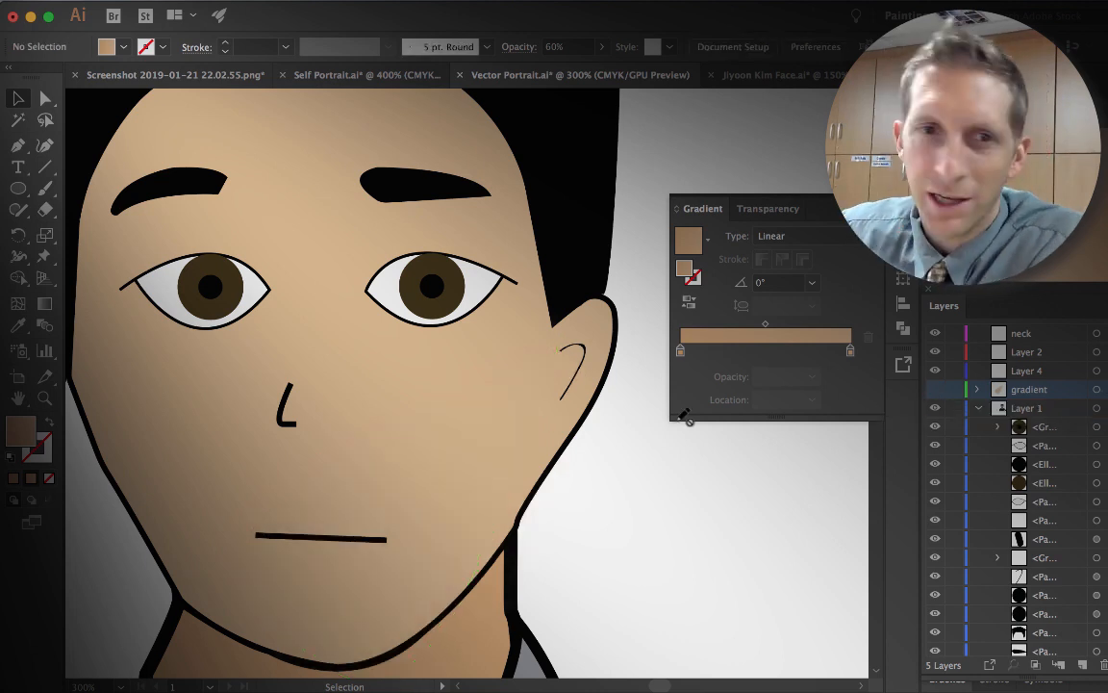
pyautogui.press('p')
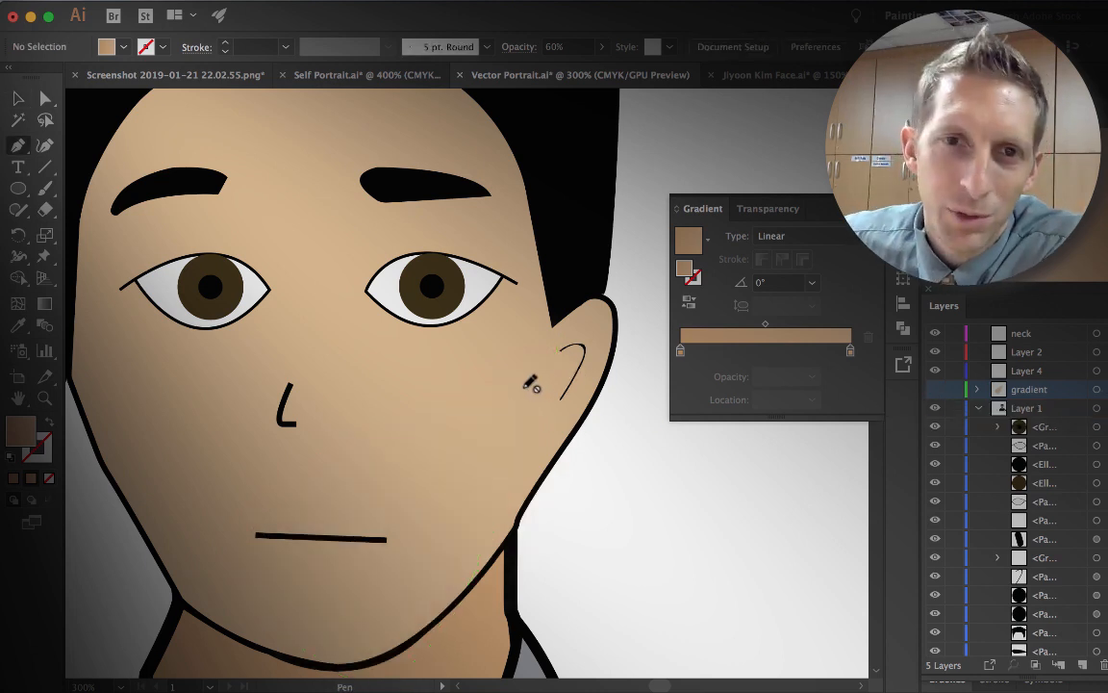
pyautogui.click(1060, 662)
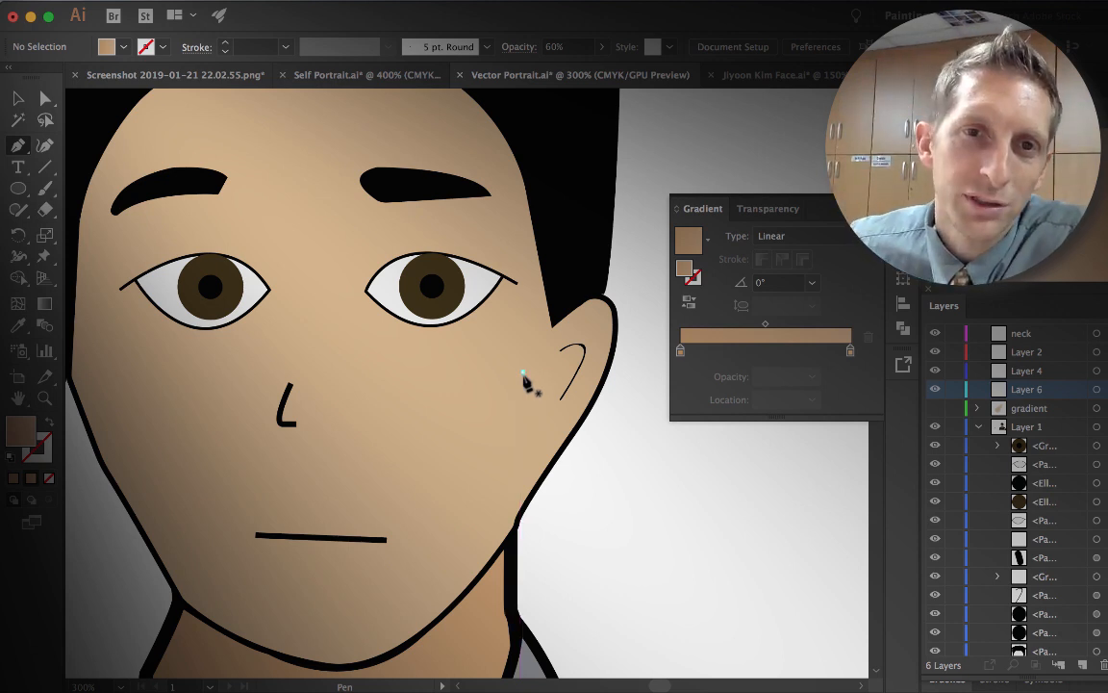
# - Draw a closed curved shading shape with the Pen tool from beside the ear down to the chin area
pyautogui.click(522, 373)
pyautogui.moveTo(414, 571); pyautogui.dragTo(316, 608)
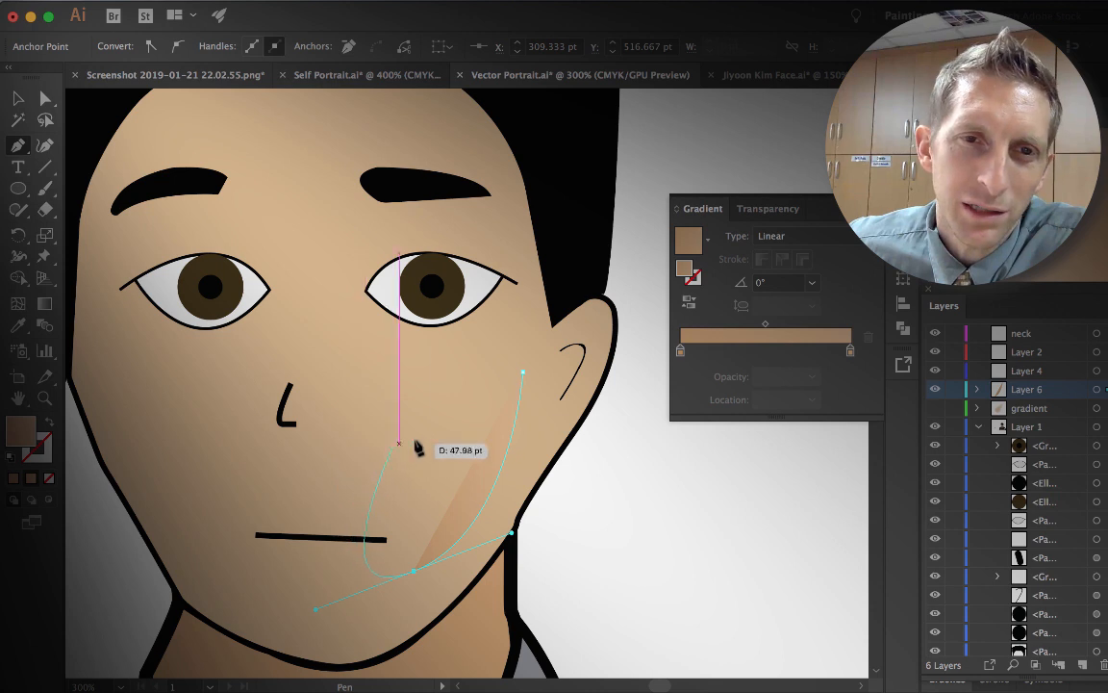
pyautogui.click(522, 373)
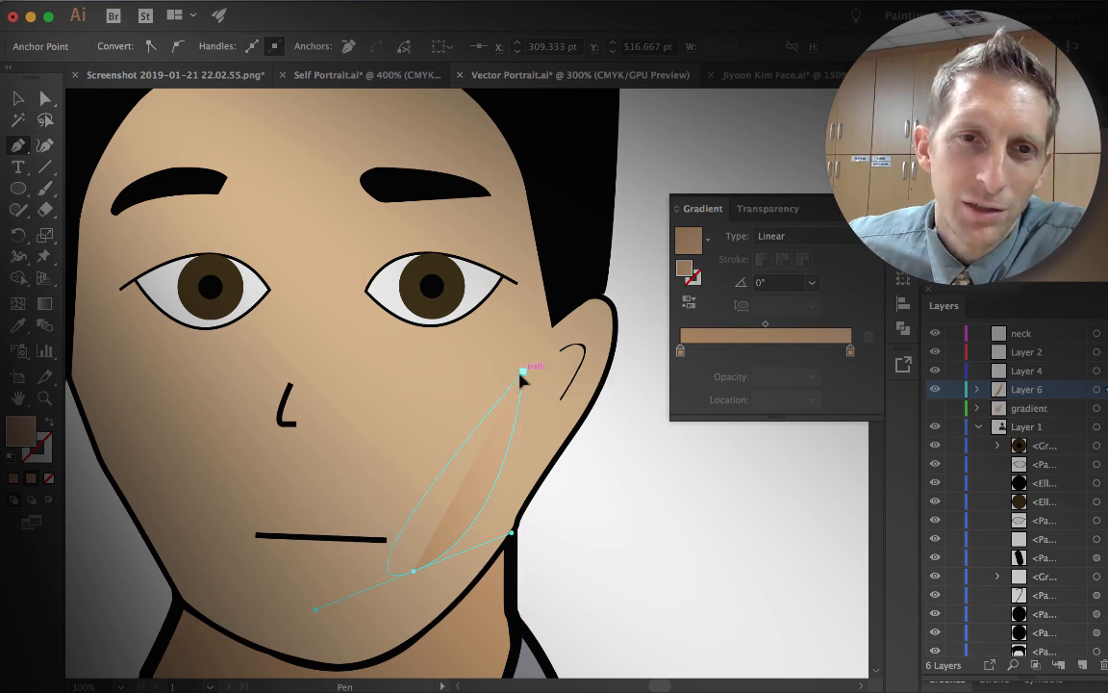
pyautogui.press('v')
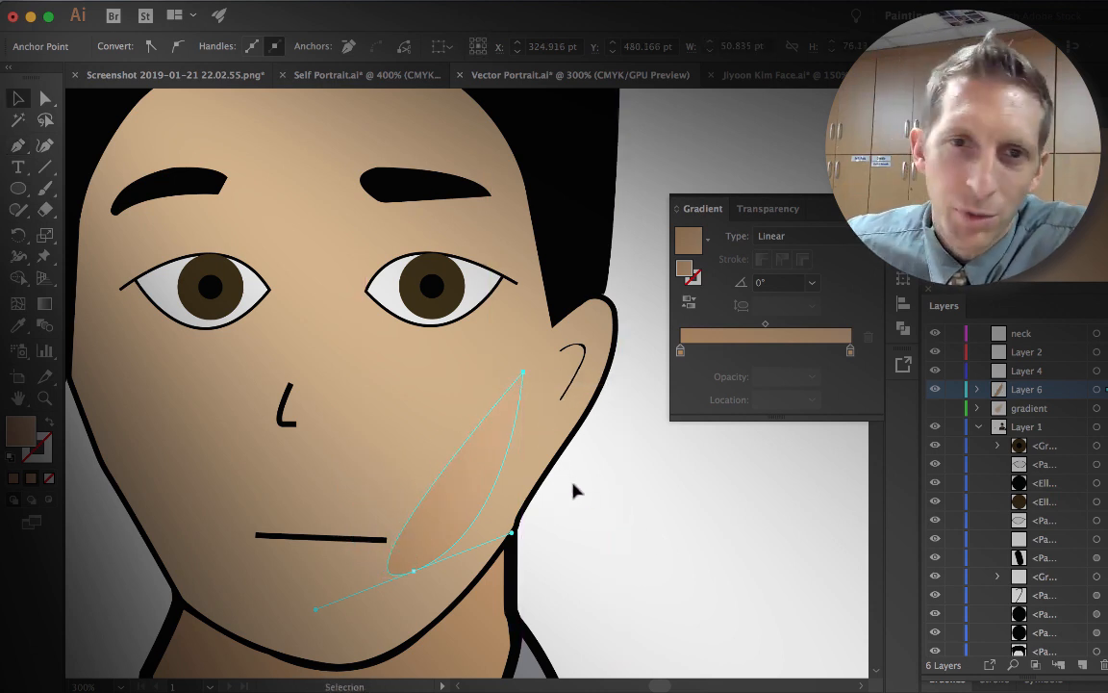
# - Fill the cheek shading shape with the White, Black gradient preset and check the other saved gradients
pyautogui.press('g')
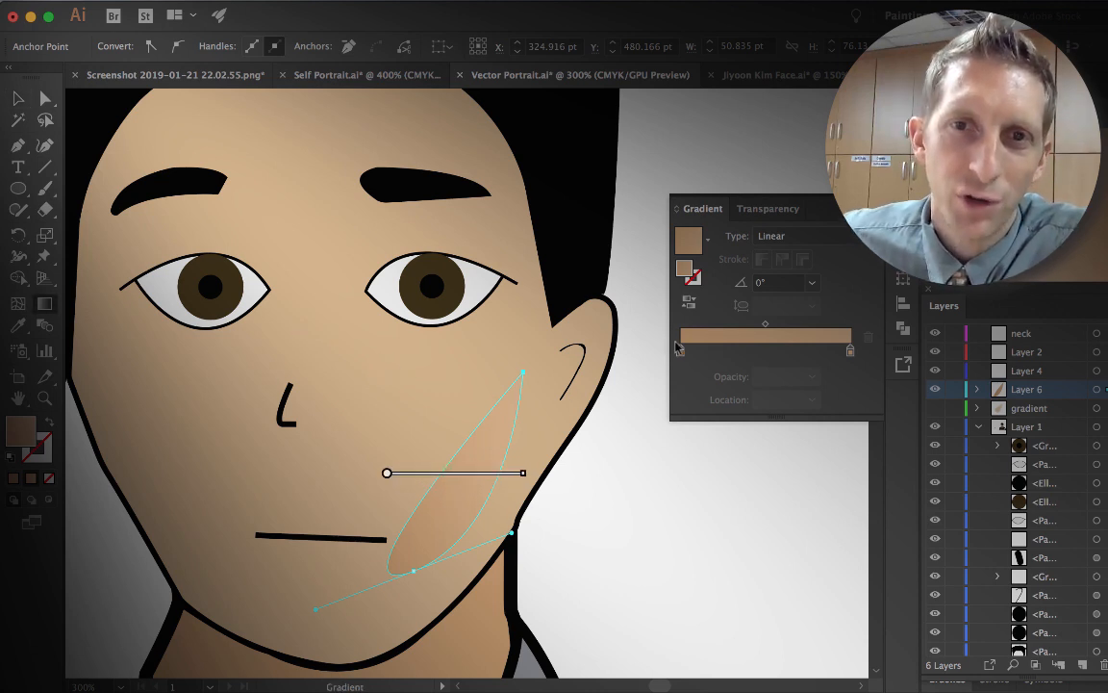
pyautogui.click(711, 244)
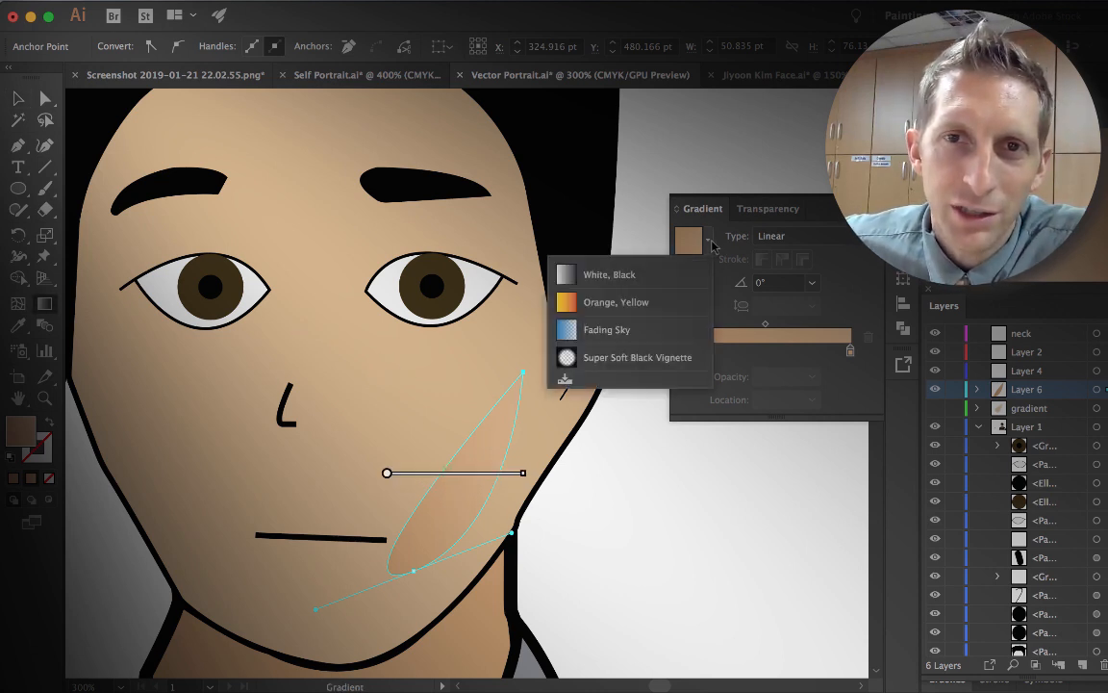
pyautogui.click(619, 278)
pyautogui.click(711, 244)
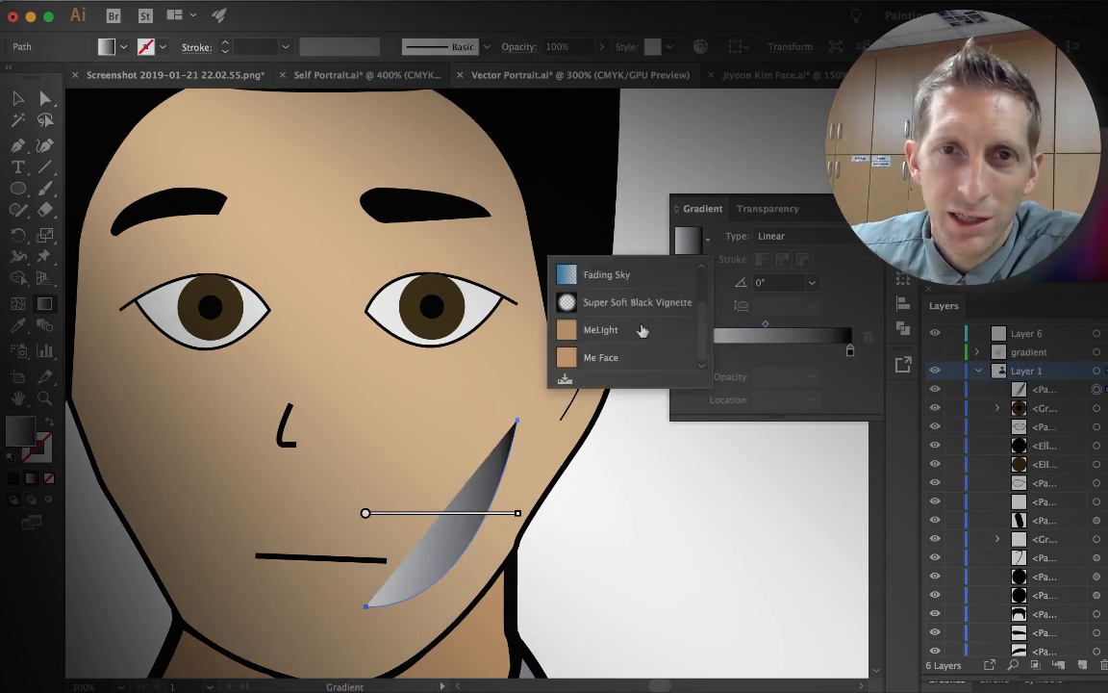
pyautogui.click(709, 244)
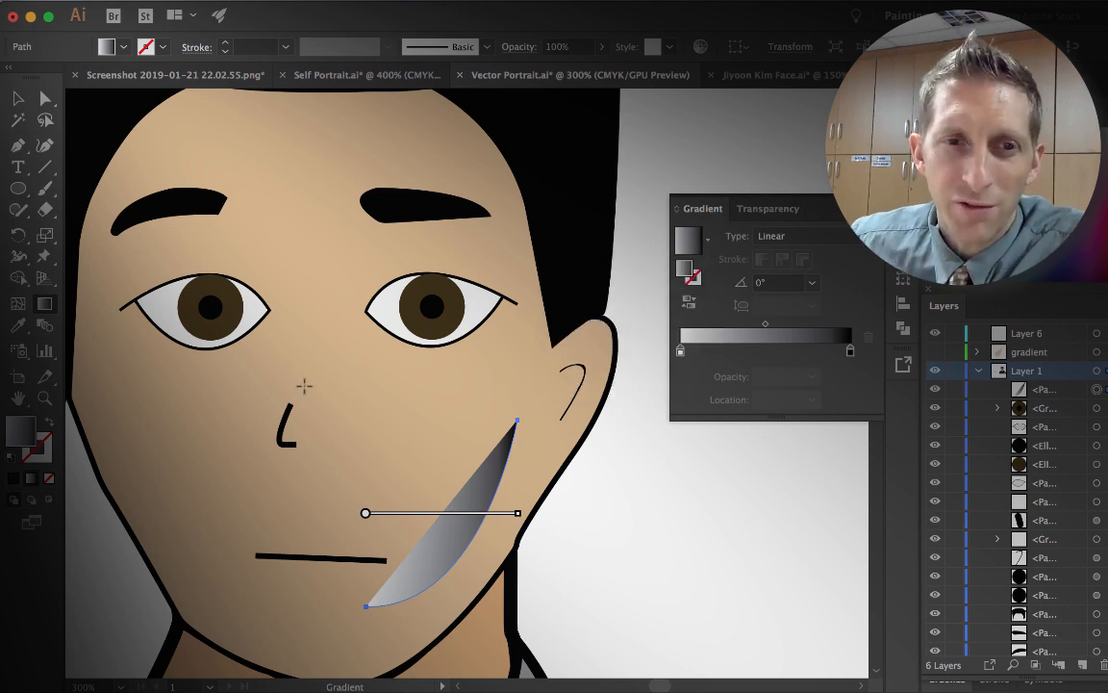
# - Save the face's fill colour as a new global CMYK swatch named MeFac
pyautogui.press('v')
pyautogui.click(120, 367)
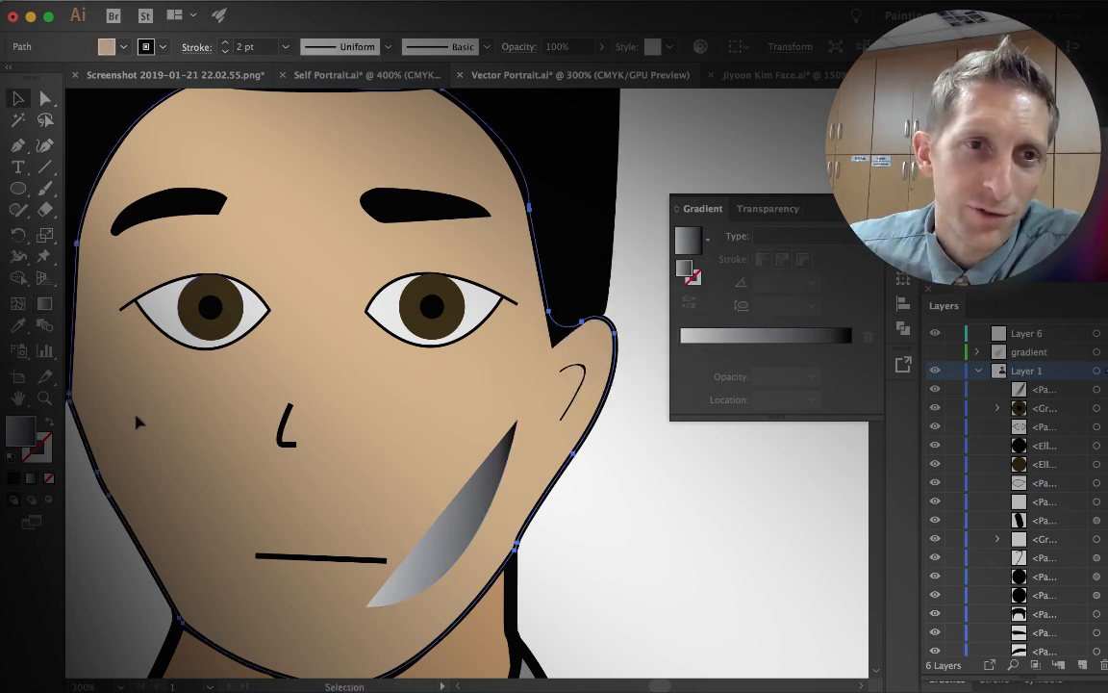
pyautogui.click(123, 46)
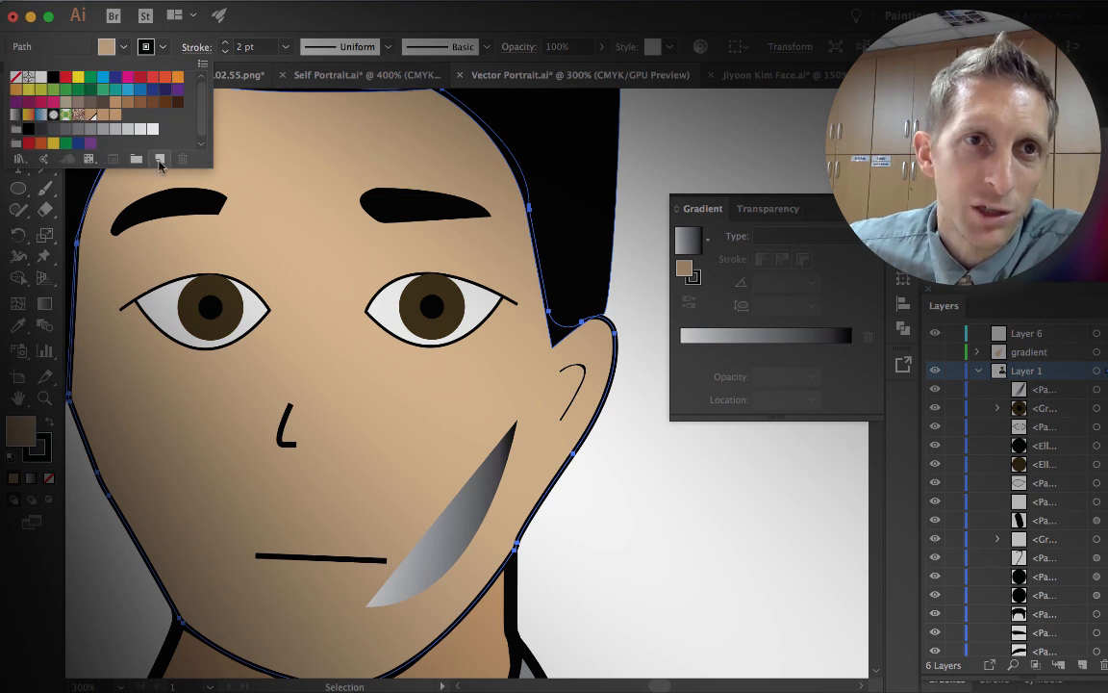
pyautogui.click(161, 160)
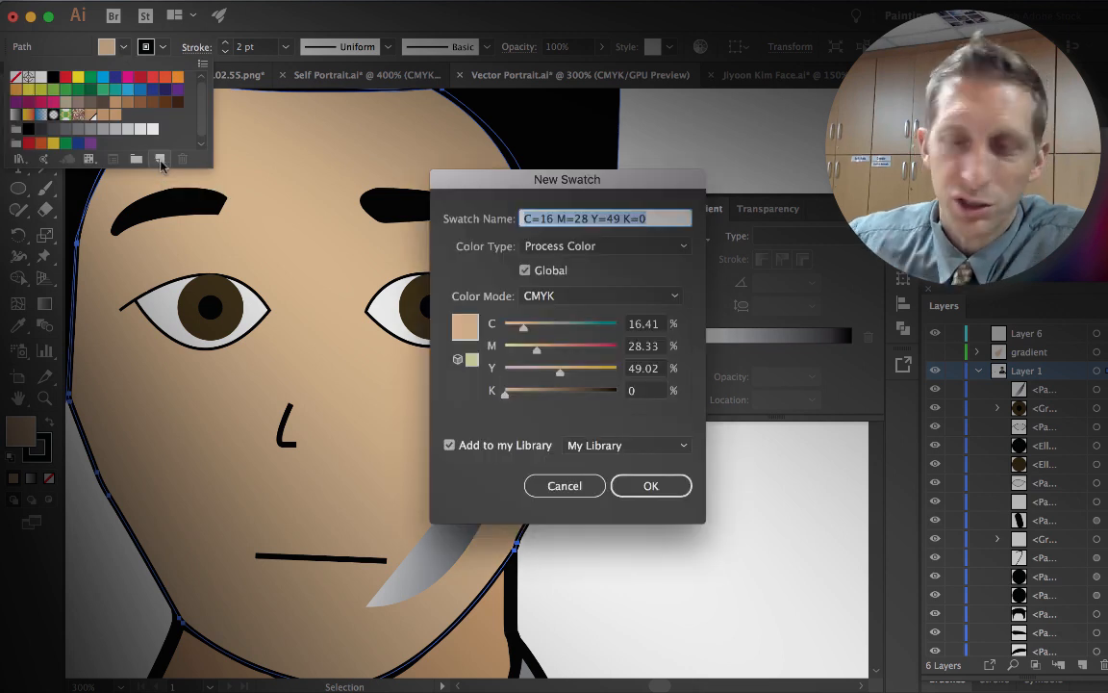
pyautogui.write('MeFac')
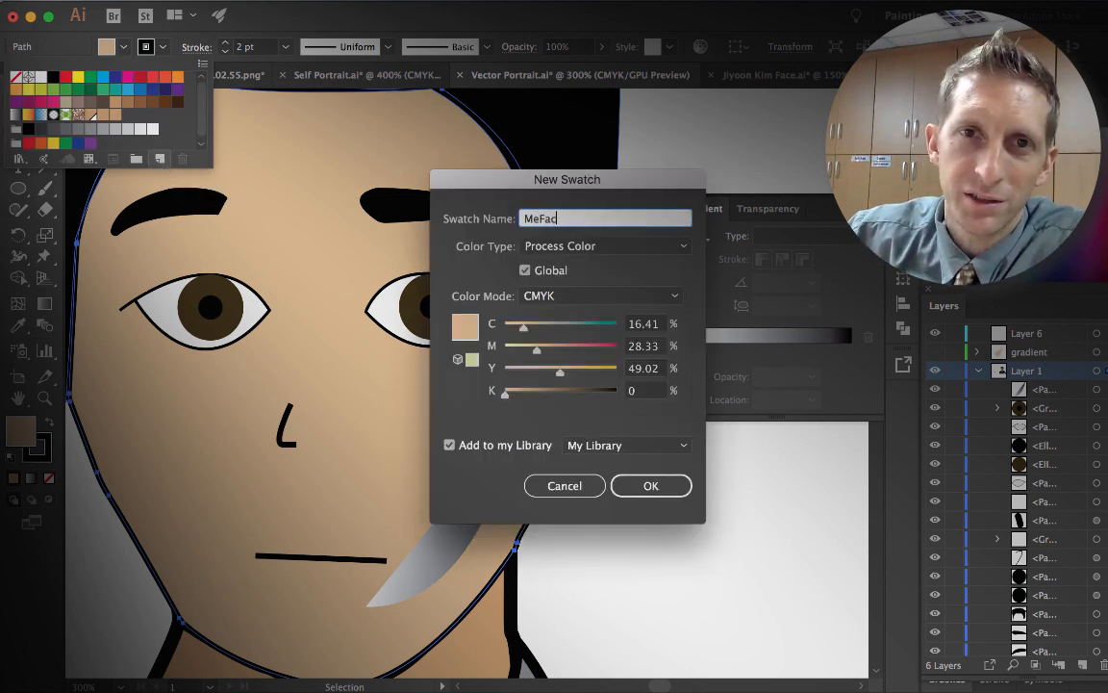
pyautogui.press('Return')
# - Colour the cheek shape's first gradient stop with the MeFac swatch and its end stop with a lighter tint of that swatch
pyautogui.click(452, 544)
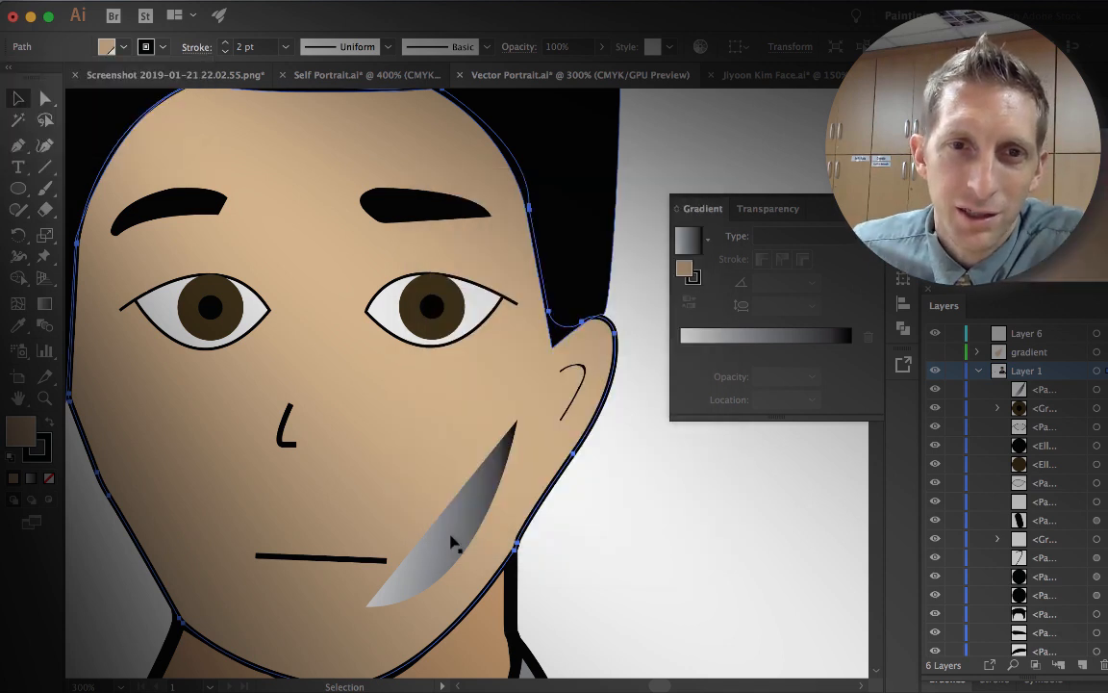
pyautogui.click(452, 541)
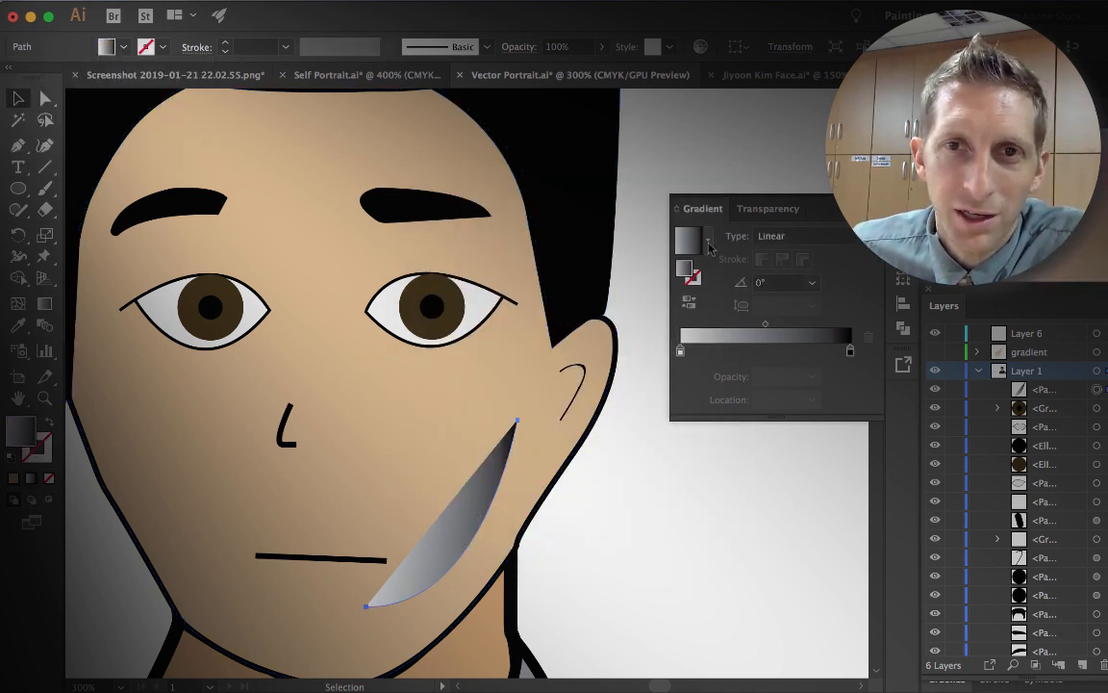
pyautogui.doubleClick(681, 353)
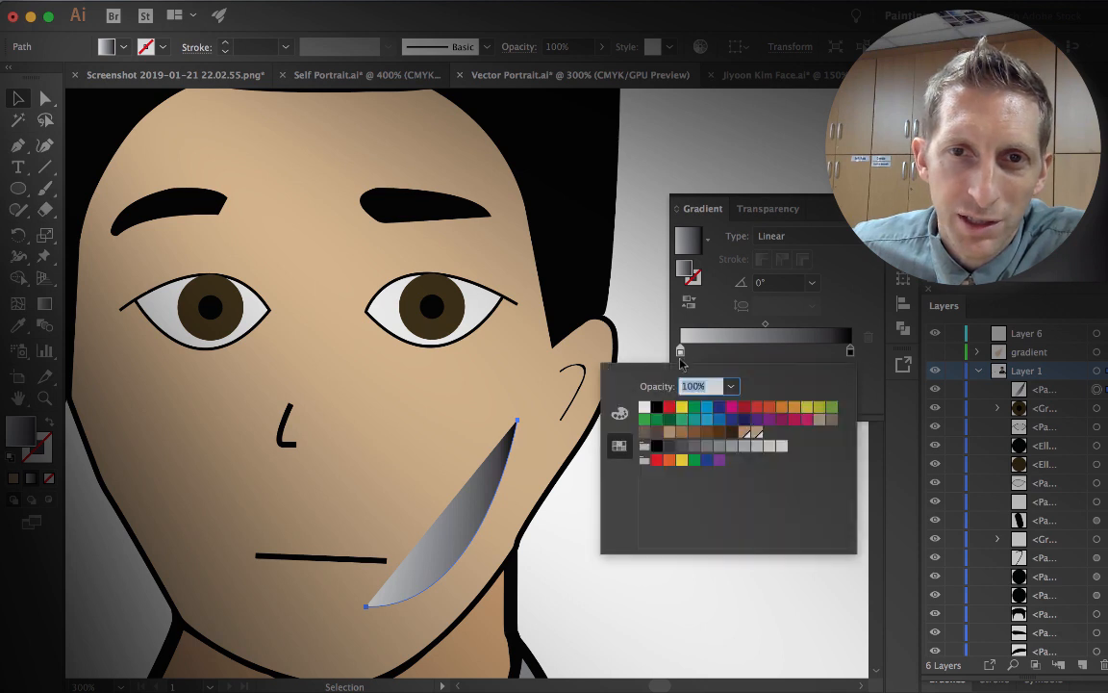
pyautogui.click(758, 435)
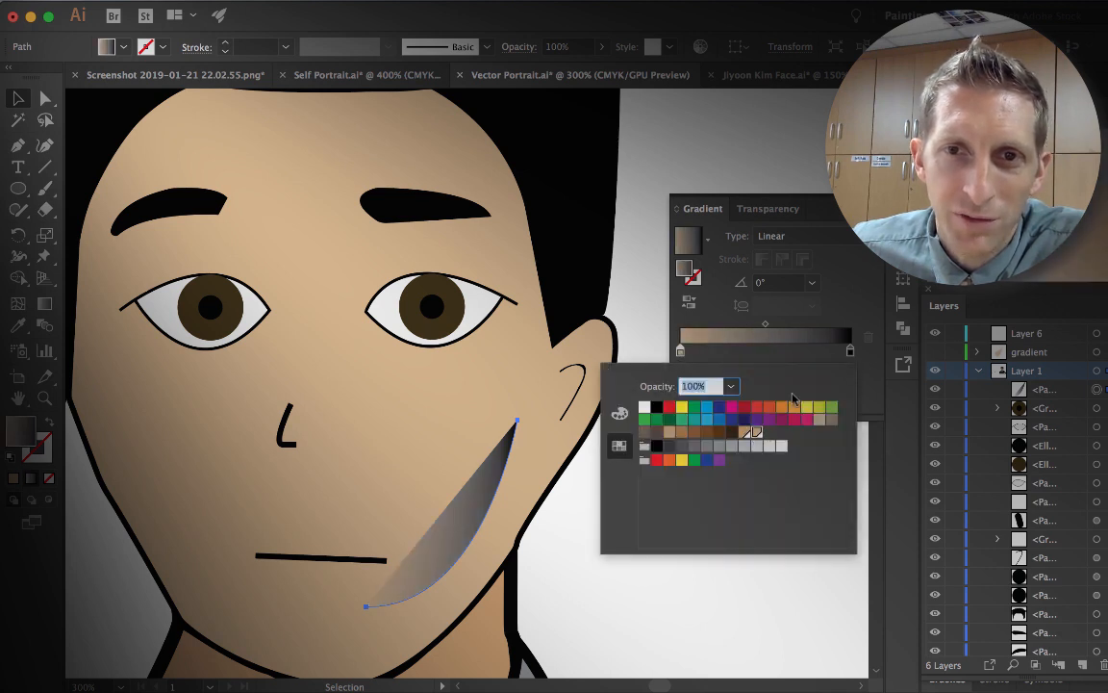
pyautogui.click(850, 352)
pyautogui.doubleClick(851, 352)
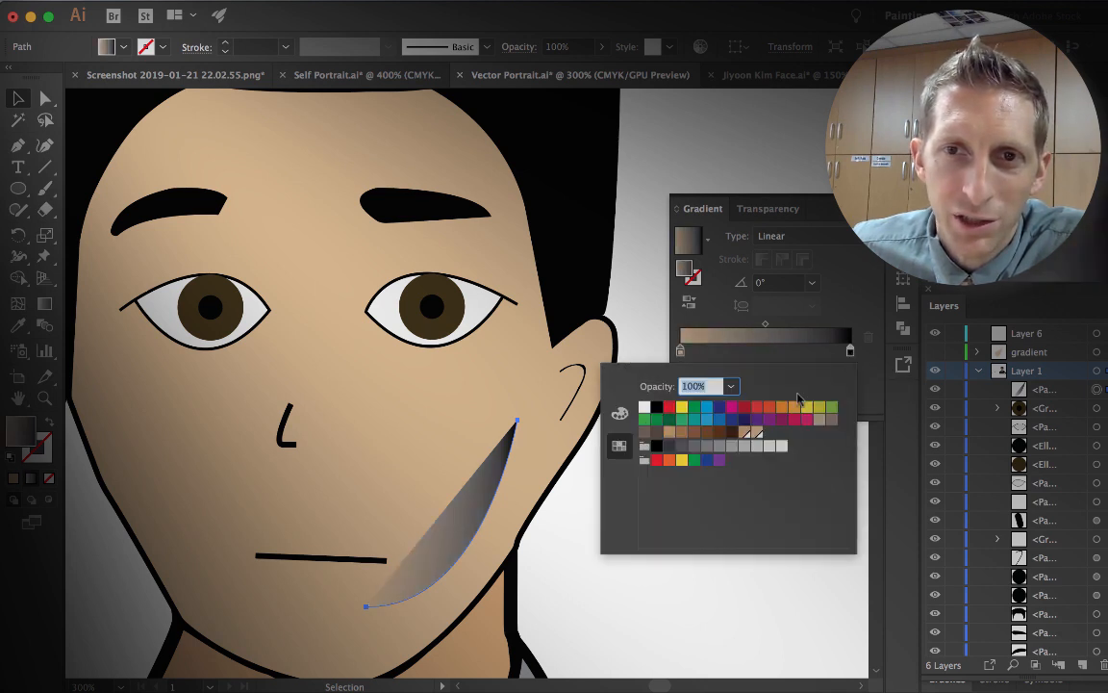
pyautogui.click(757, 432)
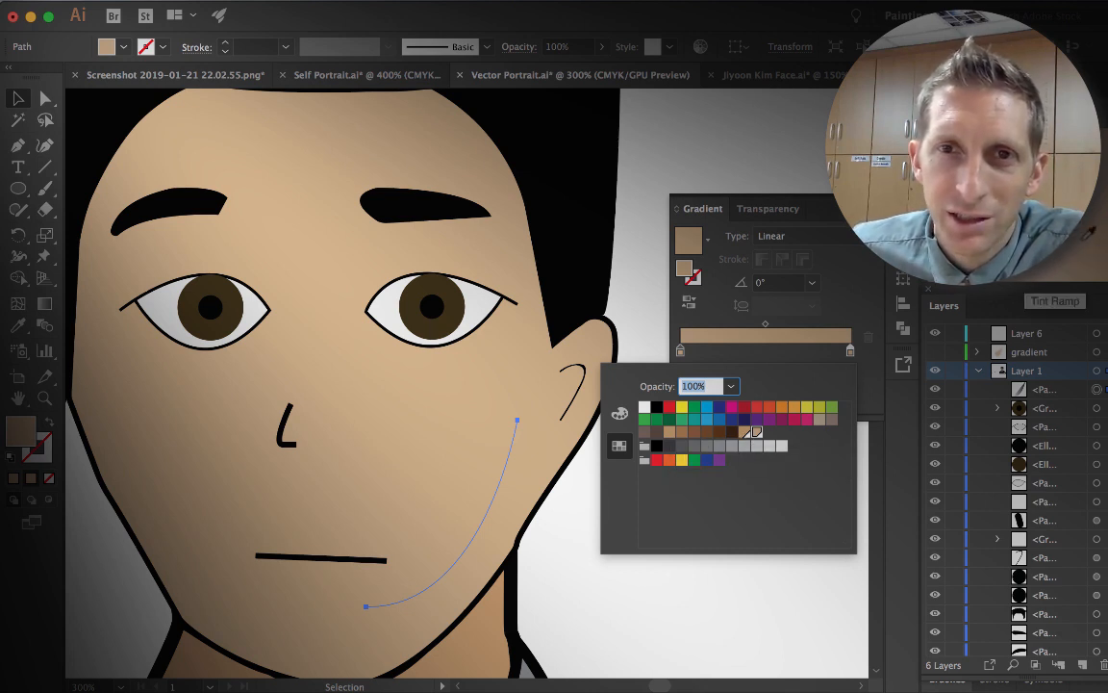
pyautogui.press('Return')
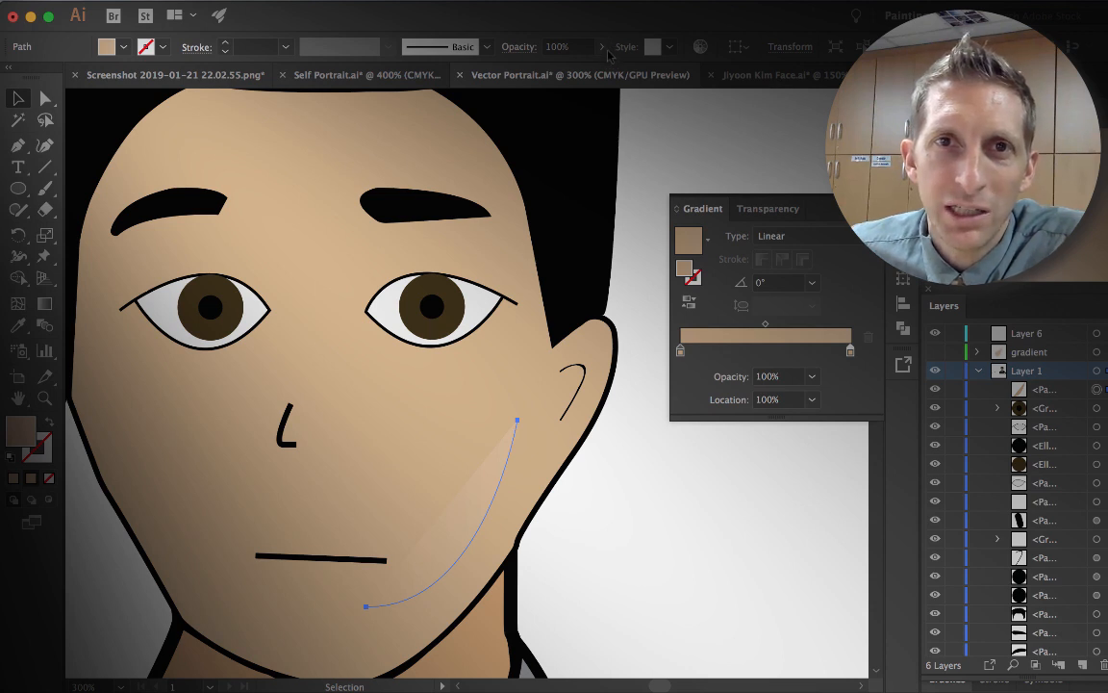
# - Change the cheek shape's gradient type to Radial and lower the shape's opacity to 58%
pyautogui.click(785, 235)
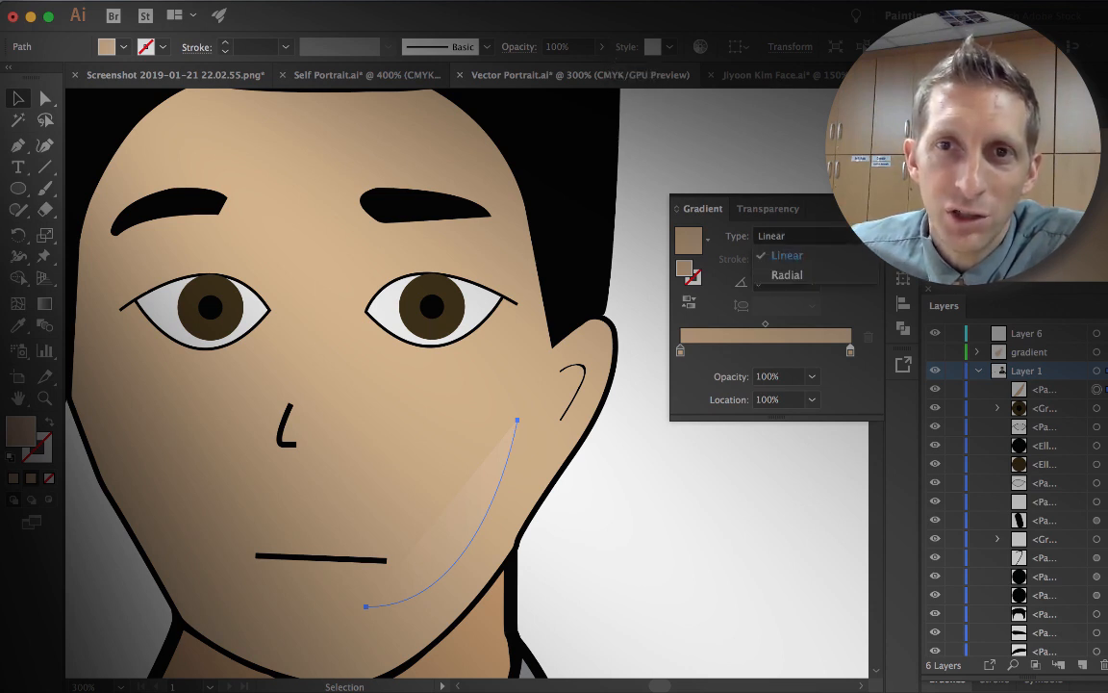
pyautogui.click(789, 275)
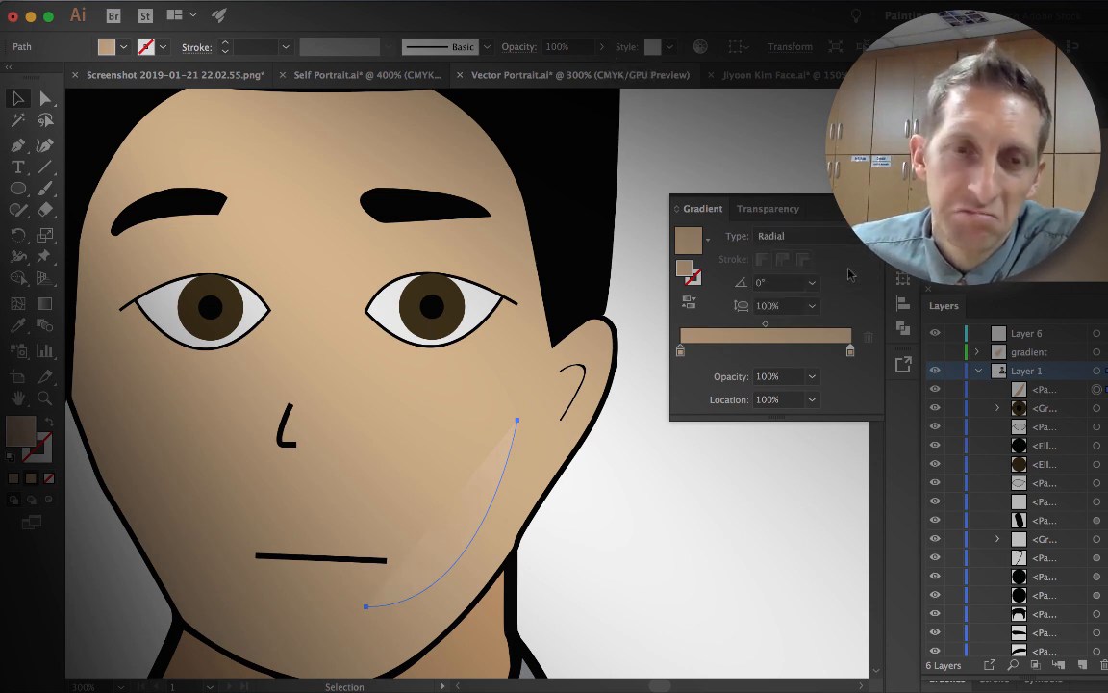
pyautogui.click(601, 48)
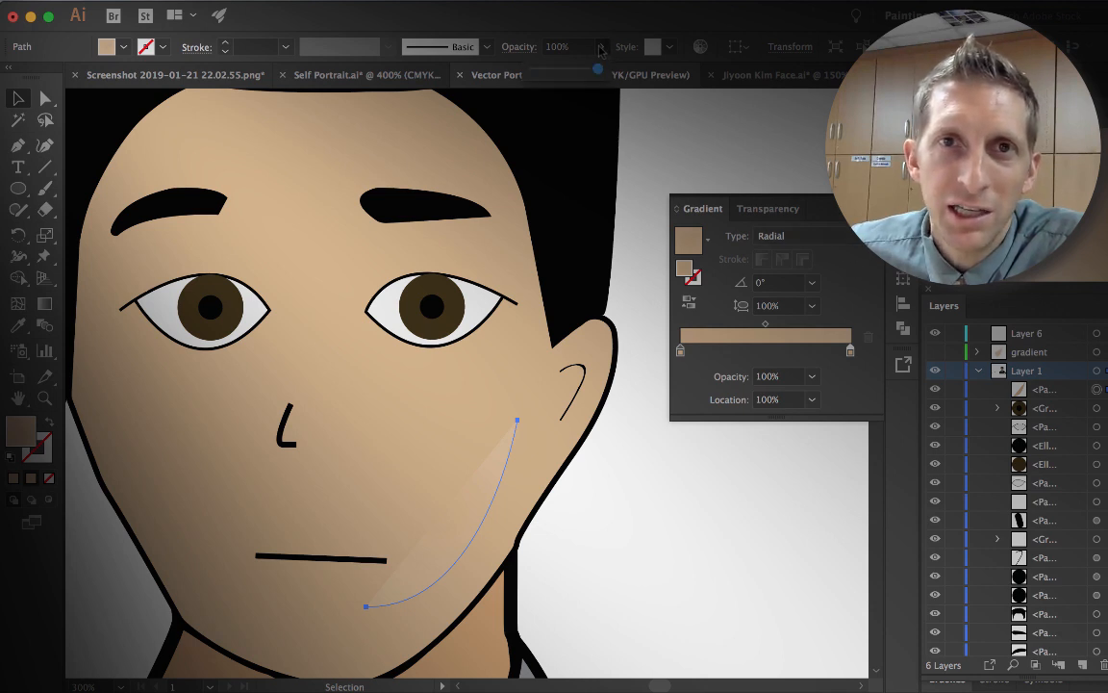
pyautogui.moveTo(567, 74); pyautogui.dragTo(552, 81)
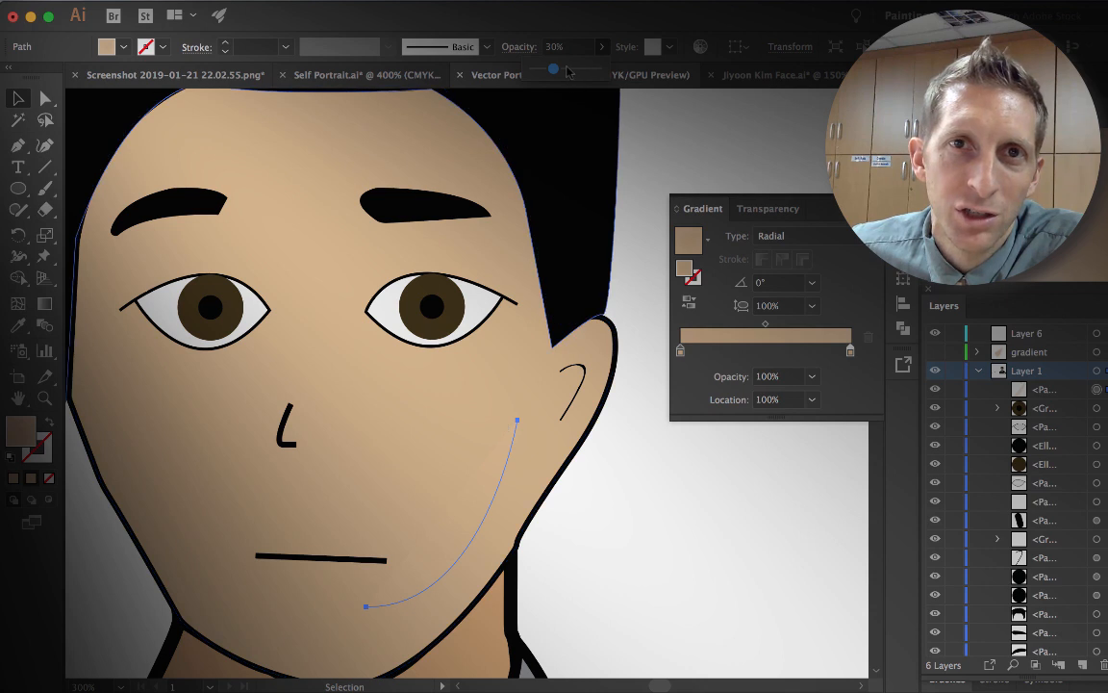
# - Move the cheek shading shape closer to the jawline and ear, and adjust its anchor point near the chin
pyautogui.moveTo(462, 512); pyautogui.dragTo(482, 524)
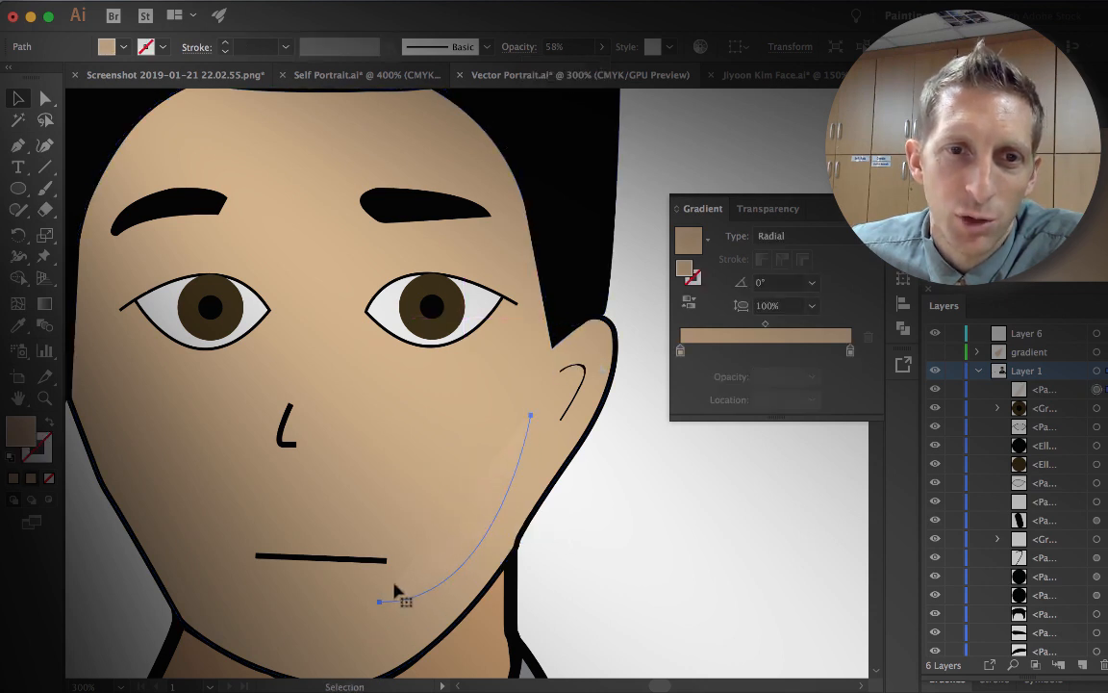
pyautogui.press('a')
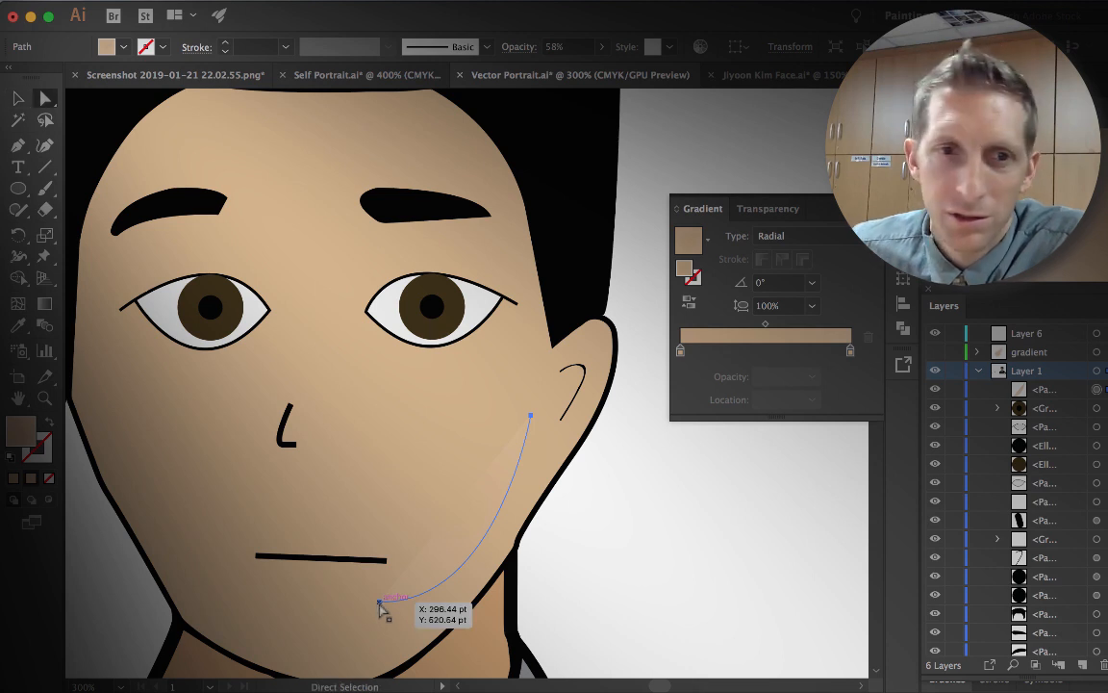
pyautogui.moveTo(381, 604); pyautogui.dragTo(389, 597)
# - Fill the cheek shape with the Fading Sky gradient preset and recolour both of its stops with the MeFace swatch
pyautogui.click(708, 239)
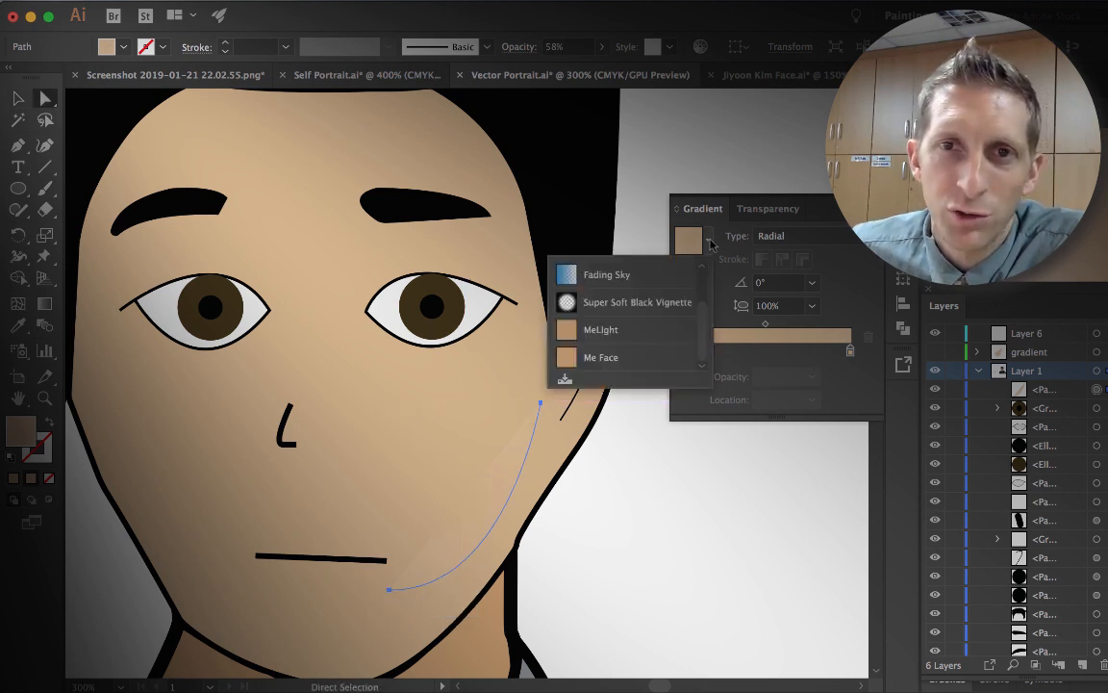
pyautogui.click(564, 274)
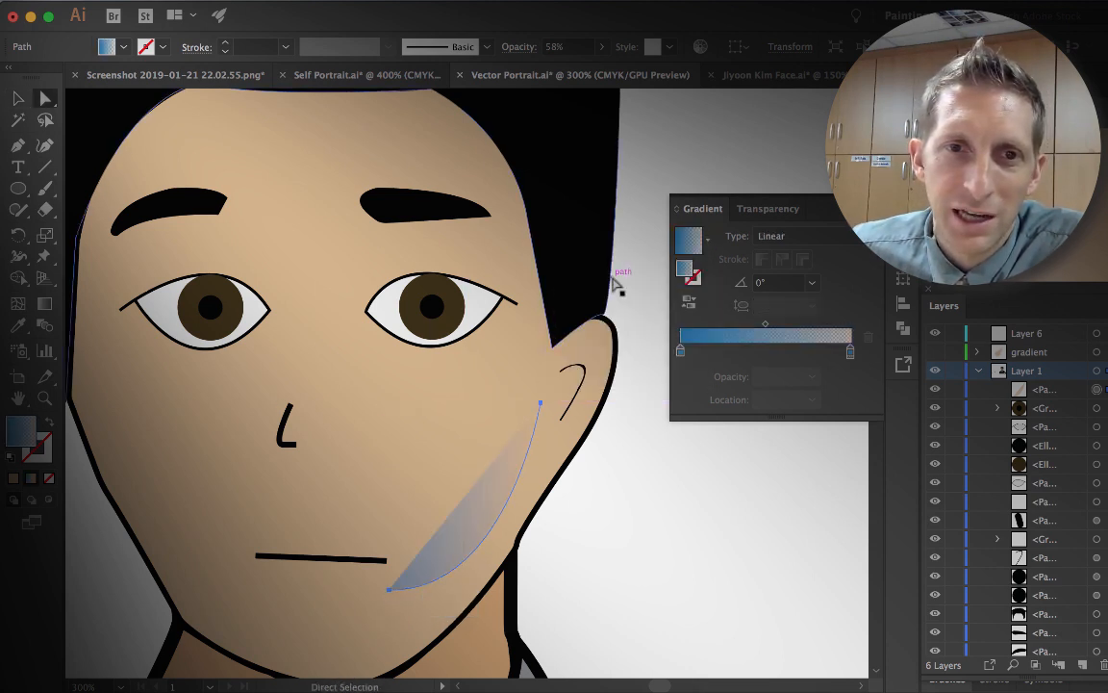
pyautogui.click(680, 352)
pyautogui.doubleClick(680, 352)
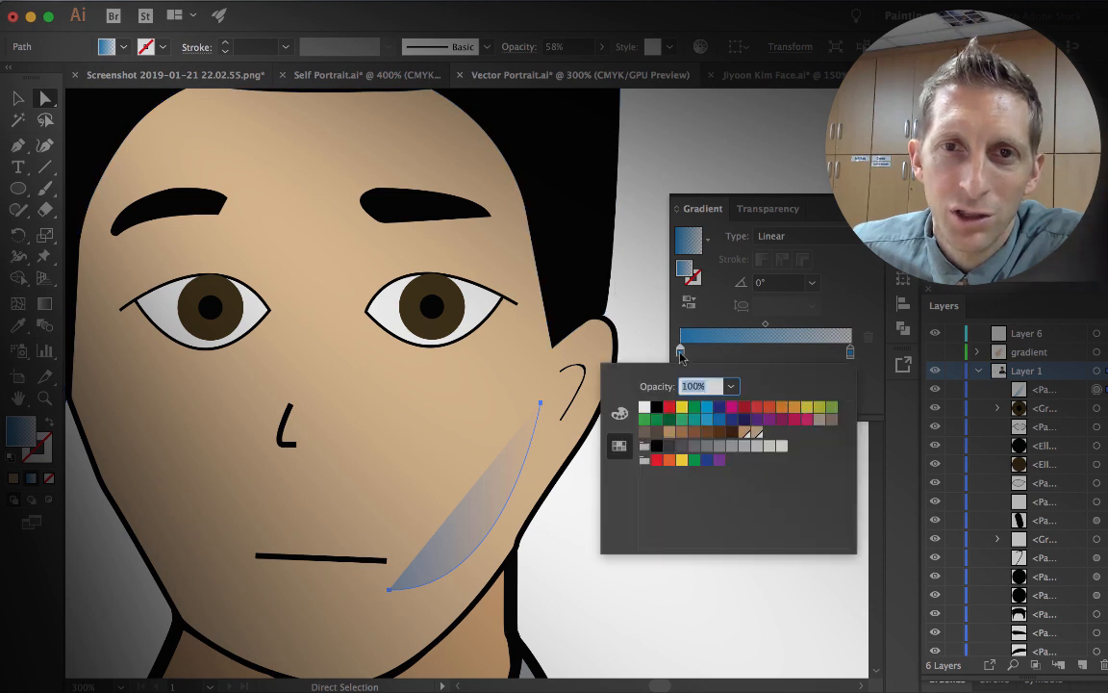
pyautogui.click(755, 433)
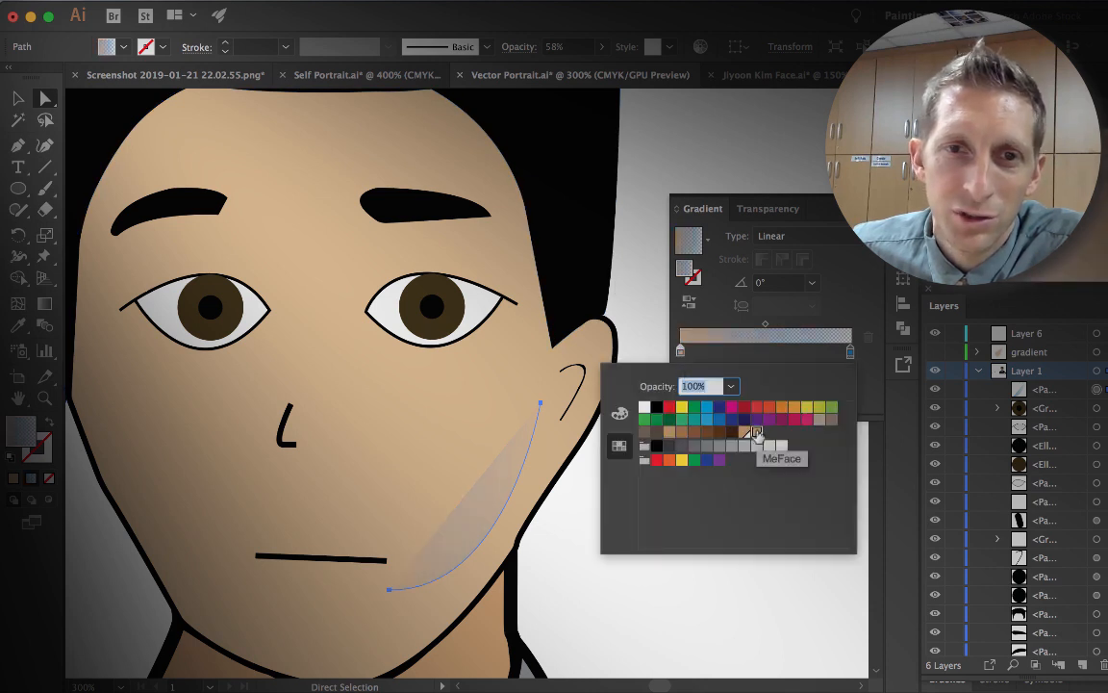
pyautogui.click(850, 354)
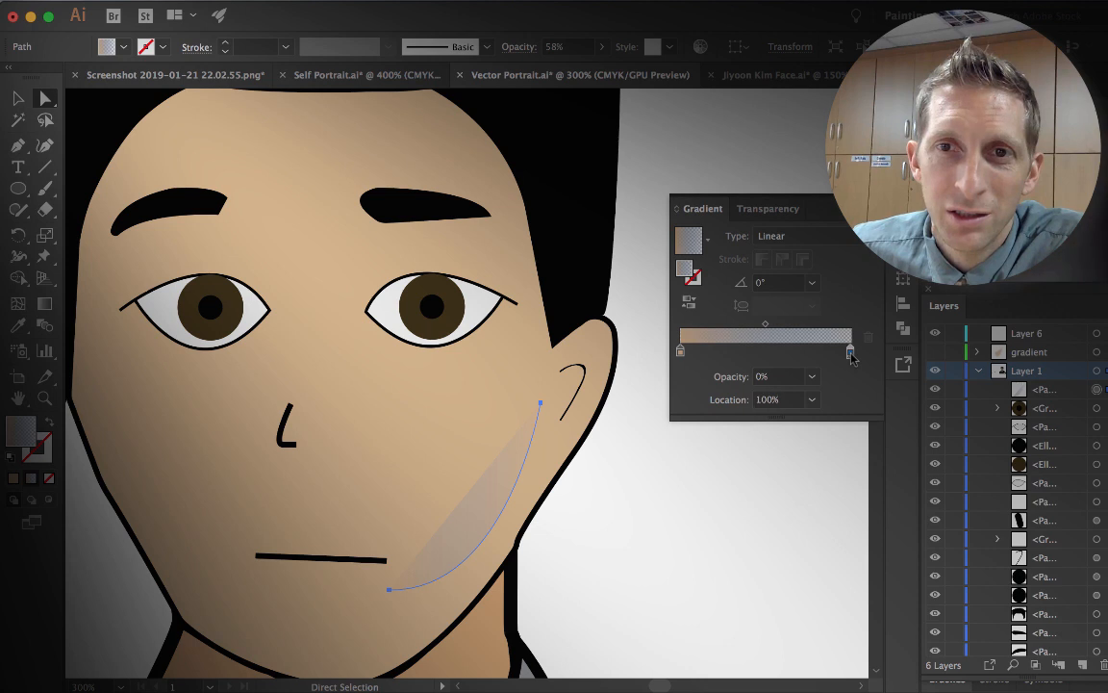
pyautogui.doubleClick(850, 354)
pyautogui.click(755, 433)
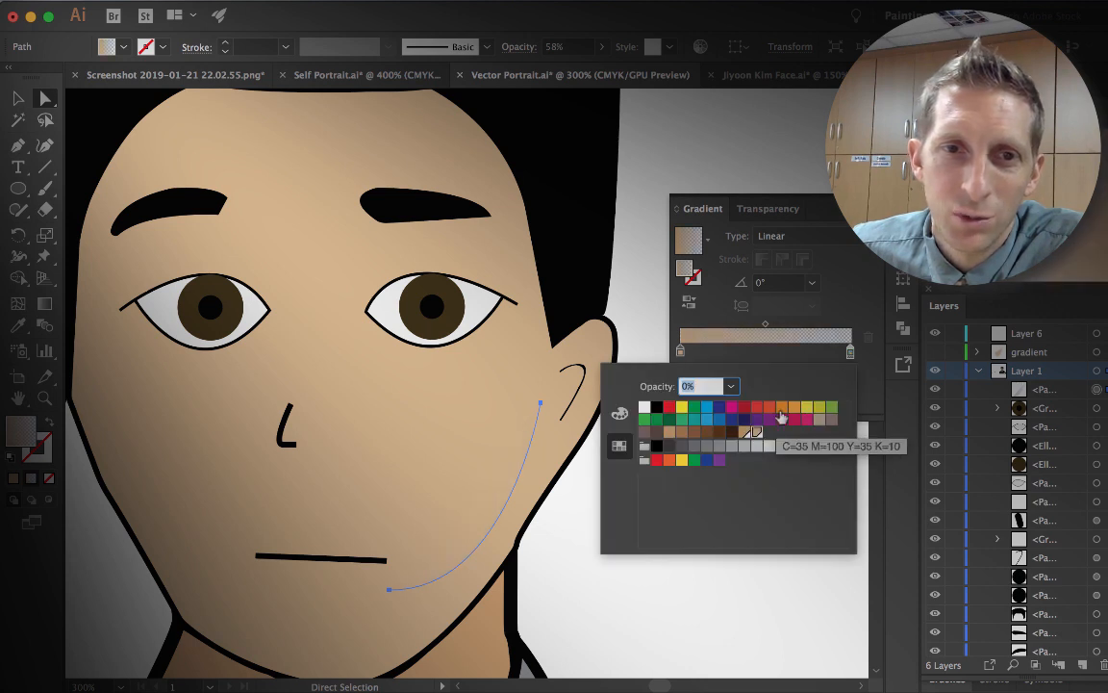
pyautogui.press('Escape')
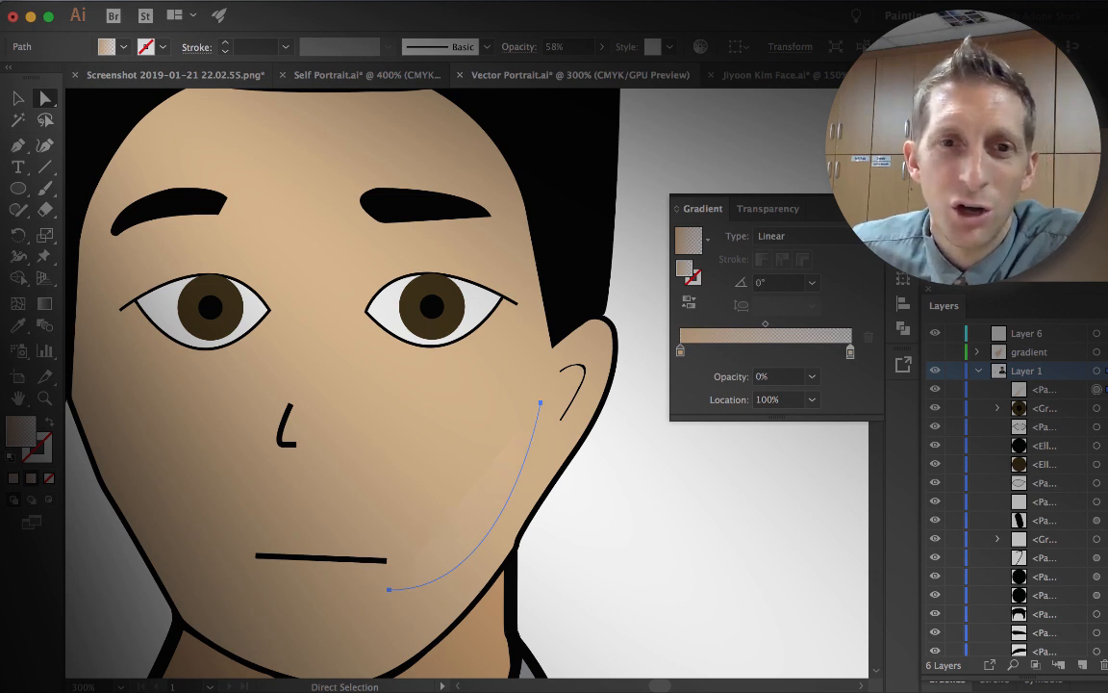
# - Show the hidden gradient layer and deselect the cheek shape
pyautogui.press('v')
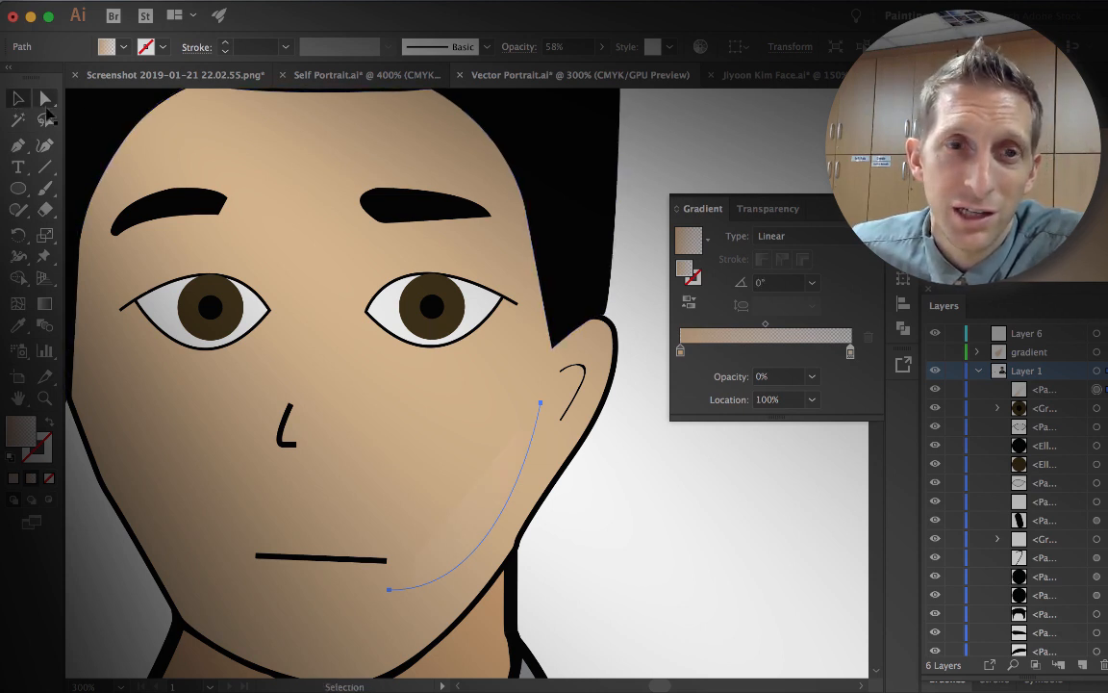
pyautogui.click(667, 562)
pyautogui.click(496, 529)
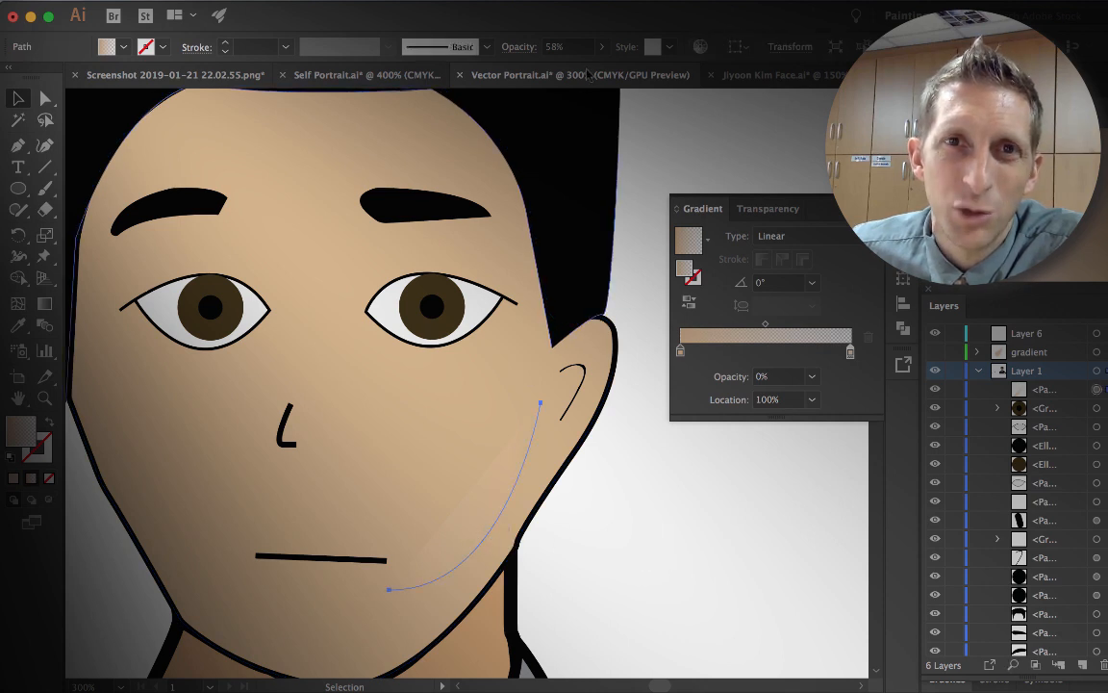
pyautogui.scroll(3, 1022, 451)
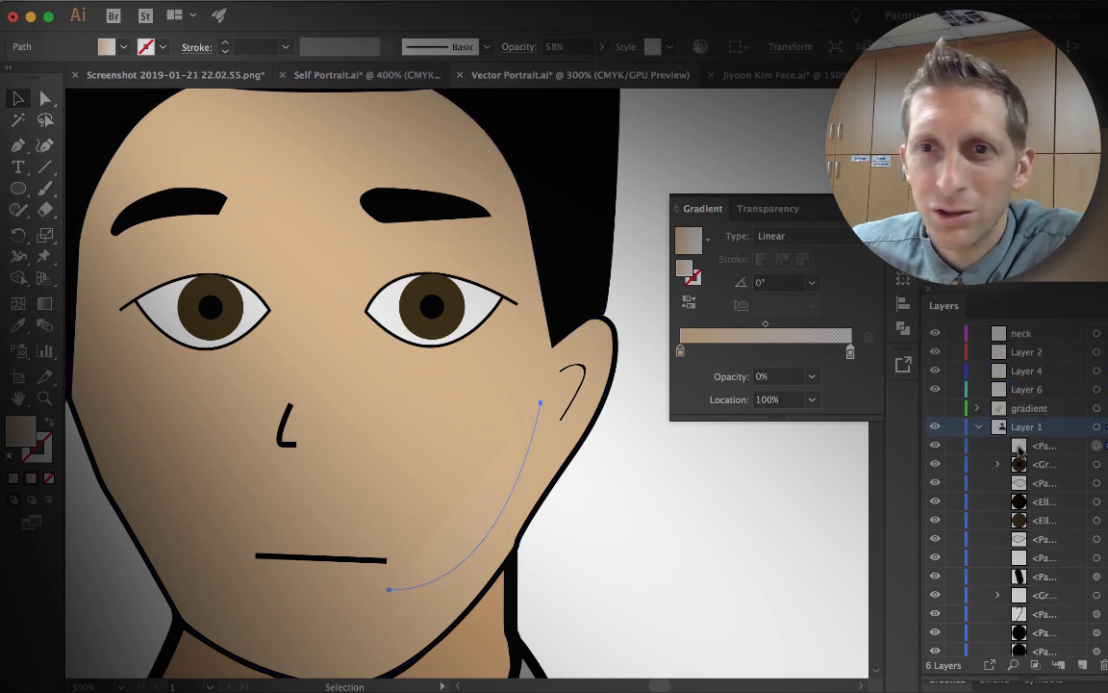
pyautogui.click(933, 407)
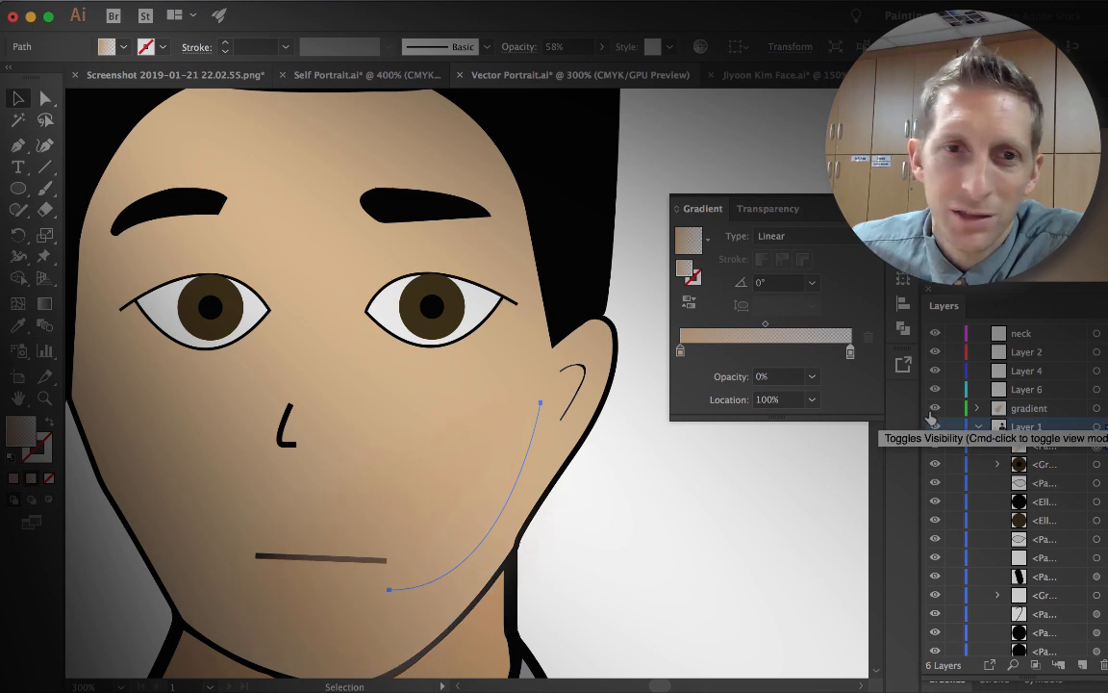
pyautogui.click(737, 554)
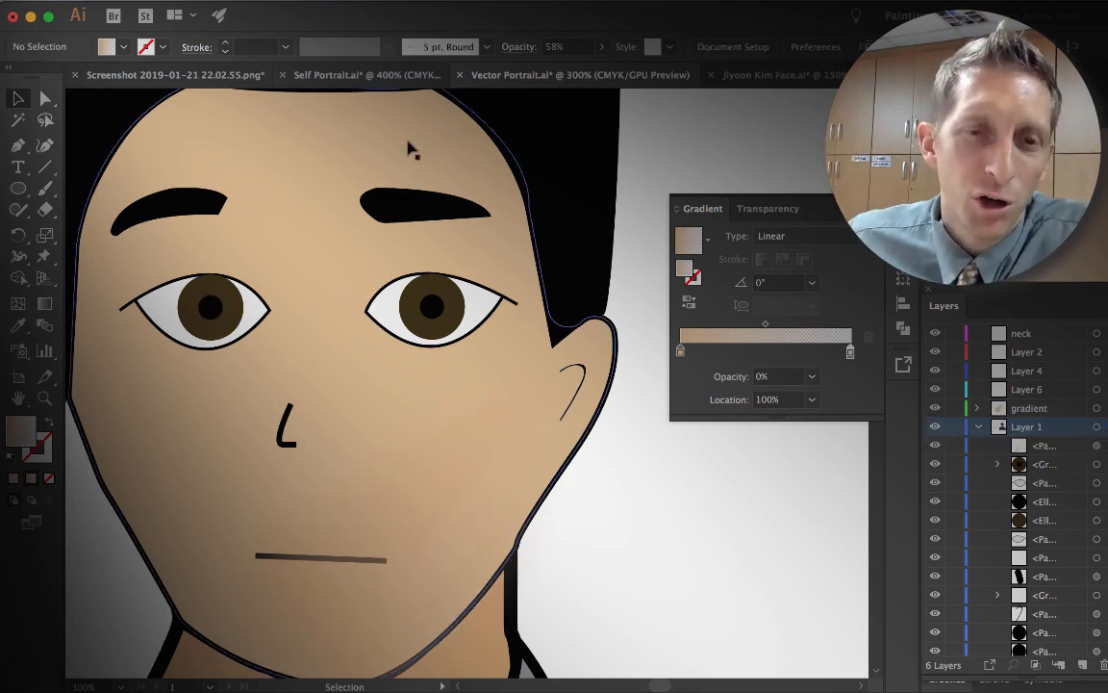
# - Select the neck shape and fill it with a linear gradient
pyautogui.scroll(-8, 364, 342)
pyautogui.click(381, 438)
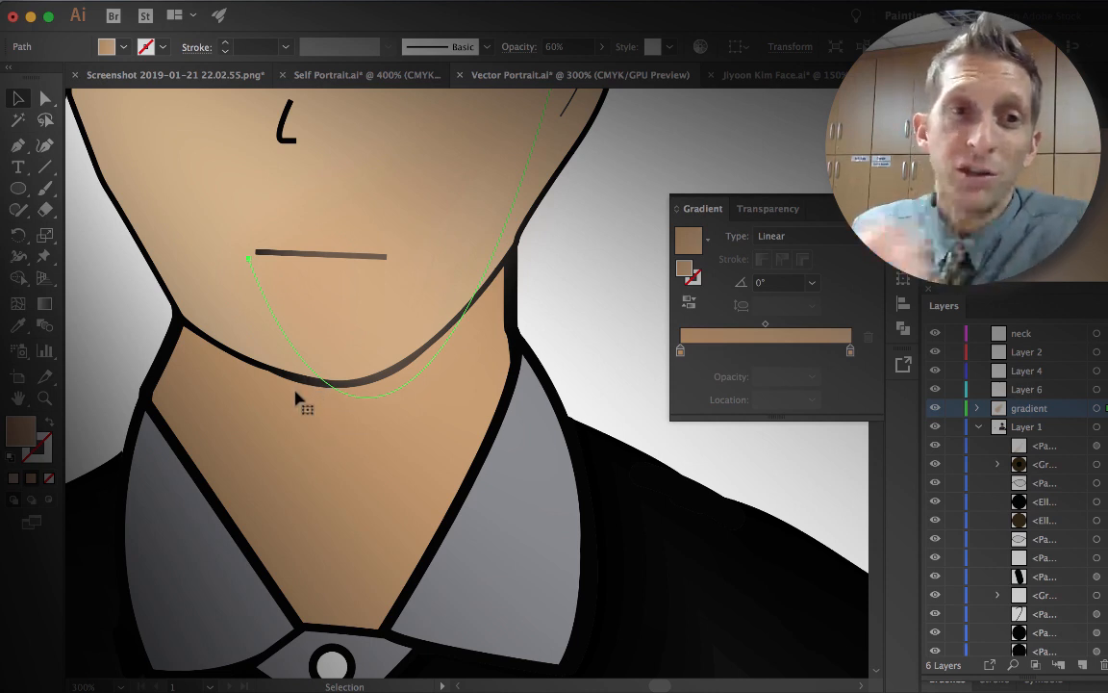
pyautogui.click(316, 448)
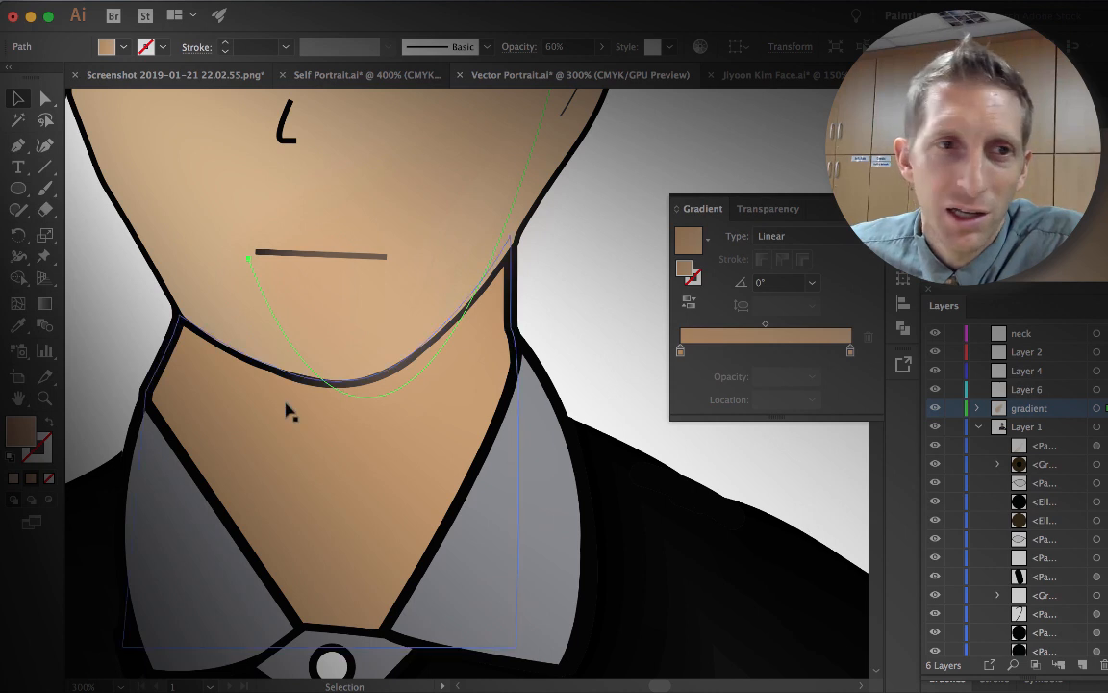
pyautogui.click(202, 406)
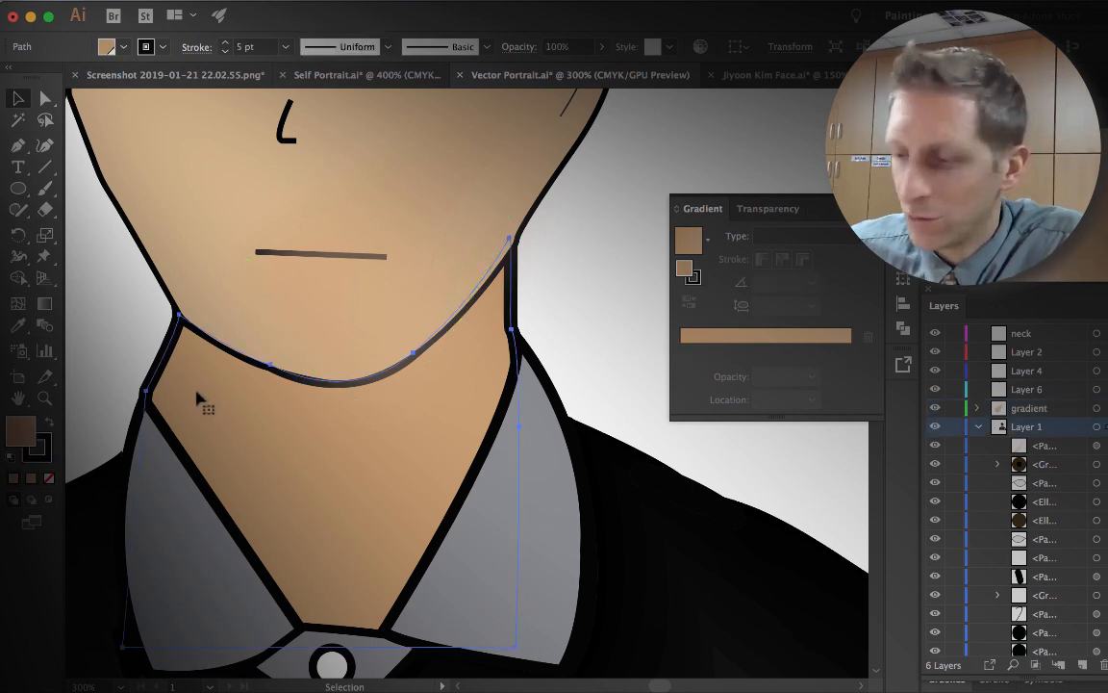
pyautogui.press('g')
pyautogui.moveTo(271, 386); pyautogui.dragTo(404, 548)
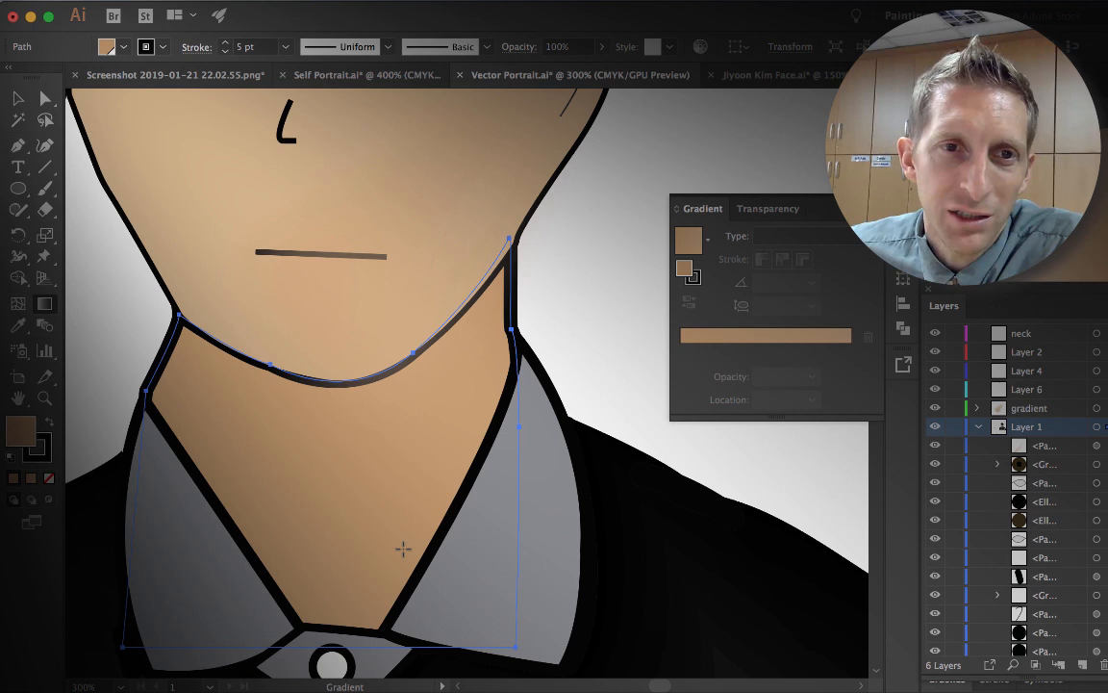
pyautogui.click(718, 335)
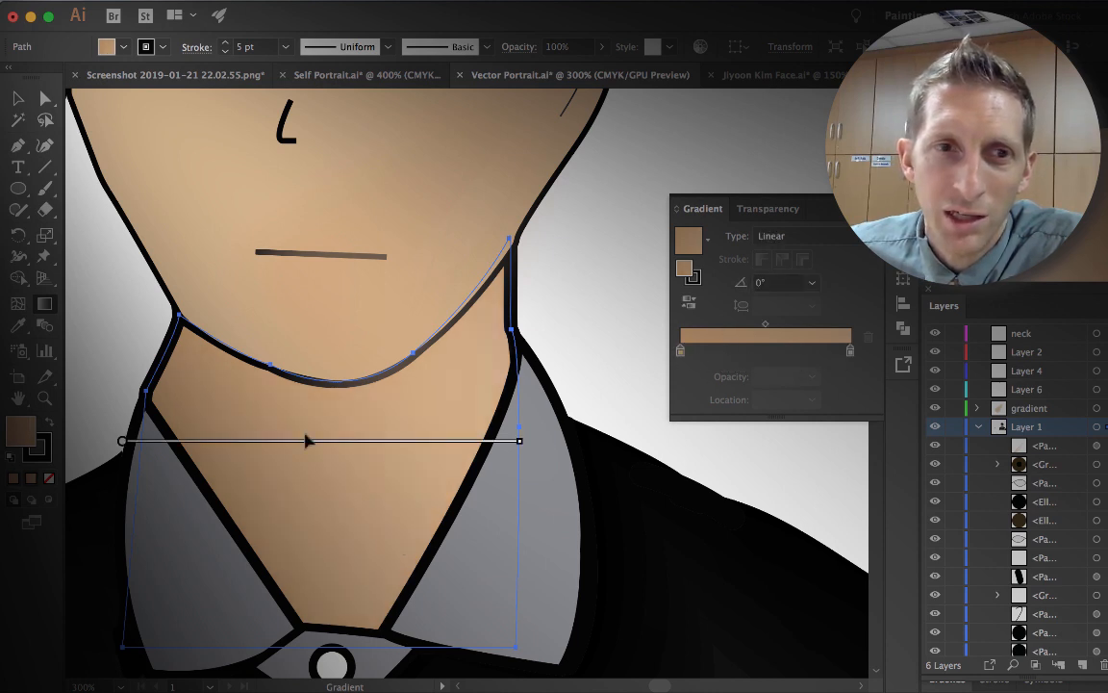
# - Rotate the neck gradient to 28.5° and reposition it diagonally across the neck
pyautogui.moveTo(138, 445)
pyautogui.moveTo(122, 444); pyautogui.dragTo(202, 361)
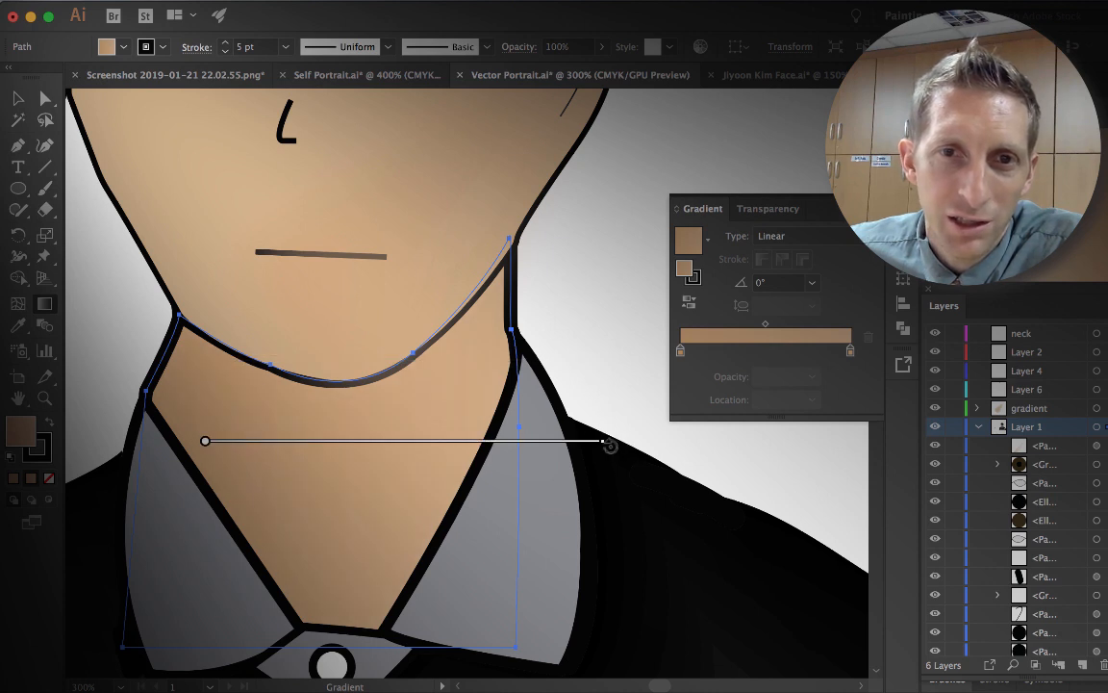
pyautogui.moveTo(609, 445)
pyautogui.mouseDown()
pyautogui.moveTo(573, 529)
pyautogui.moveTo(469, 664)
pyautogui.moveTo(481, 671)
pyautogui.moveTo(539, 262)
pyautogui.mouseUp()
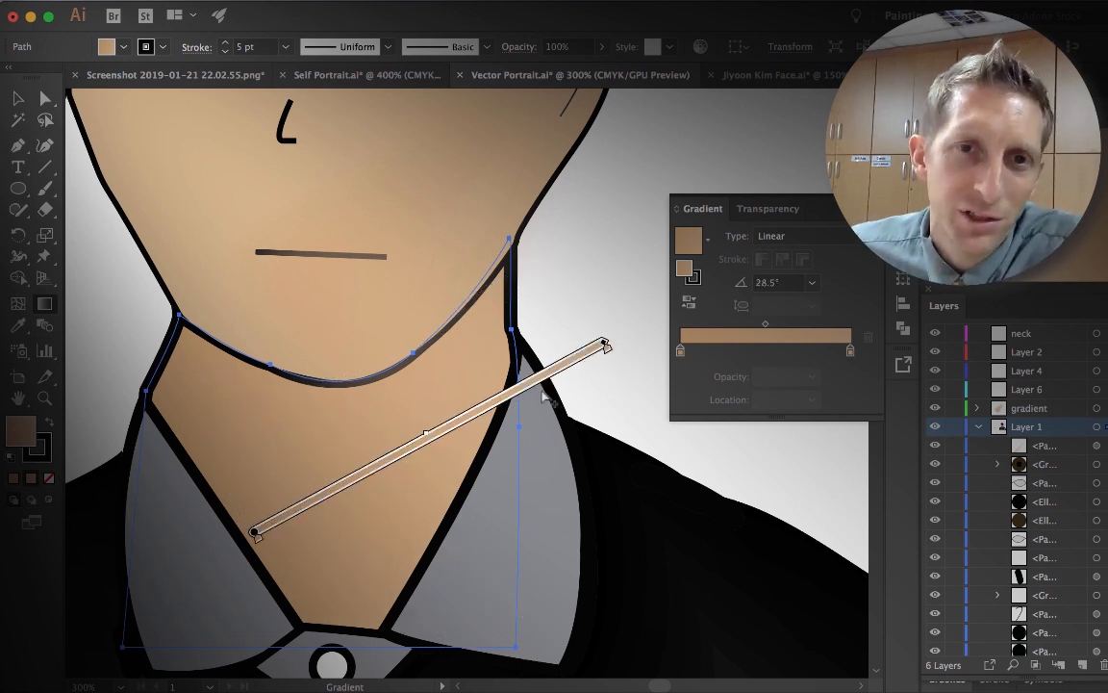
pyautogui.moveTo(544, 379); pyautogui.dragTo(430, 412)
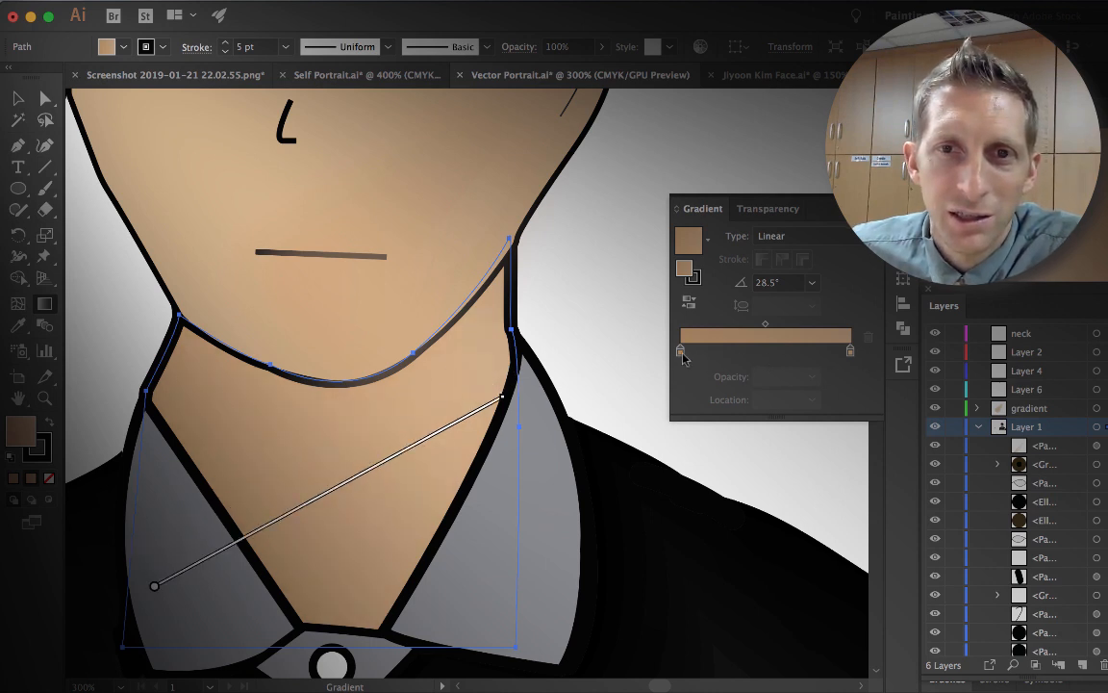
# - Swap the positions of the neck gradient's two colour stops
pyautogui.moveTo(681, 353); pyautogui.dragTo(767, 352)
pyautogui.moveTo(850, 353); pyautogui.dragTo(680, 352)
pyautogui.moveTo(765, 352); pyautogui.dragTo(857, 355)
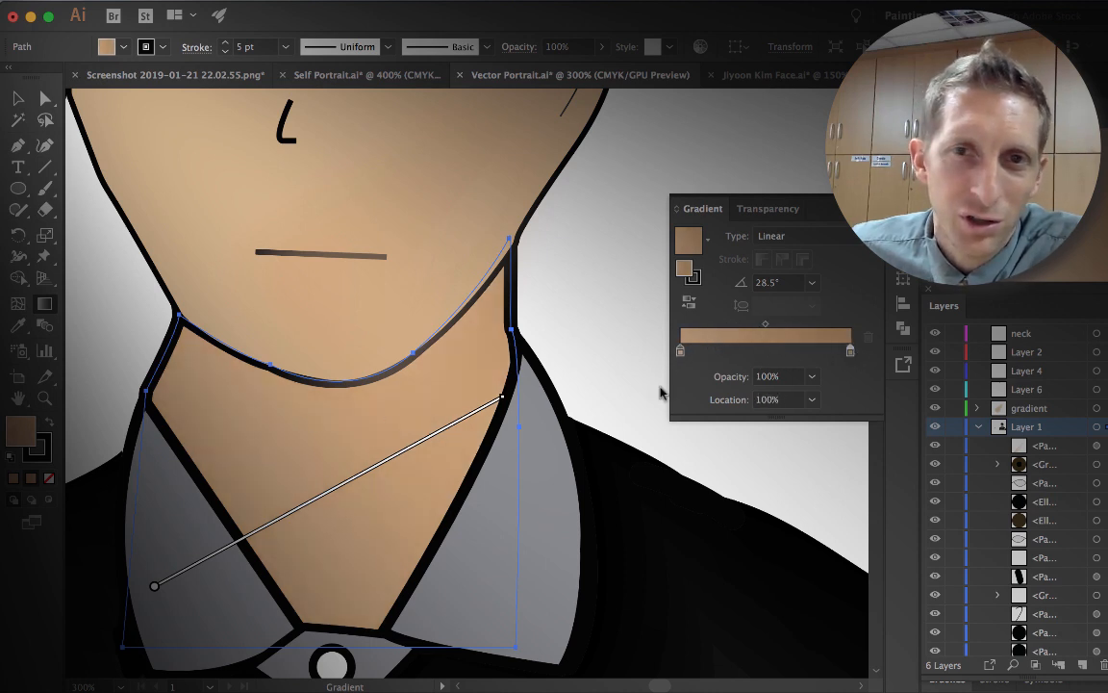
# - Give the neck gradient's starting stop a lighter skin tint and remove the extra stop beside it
pyautogui.click(681, 352)
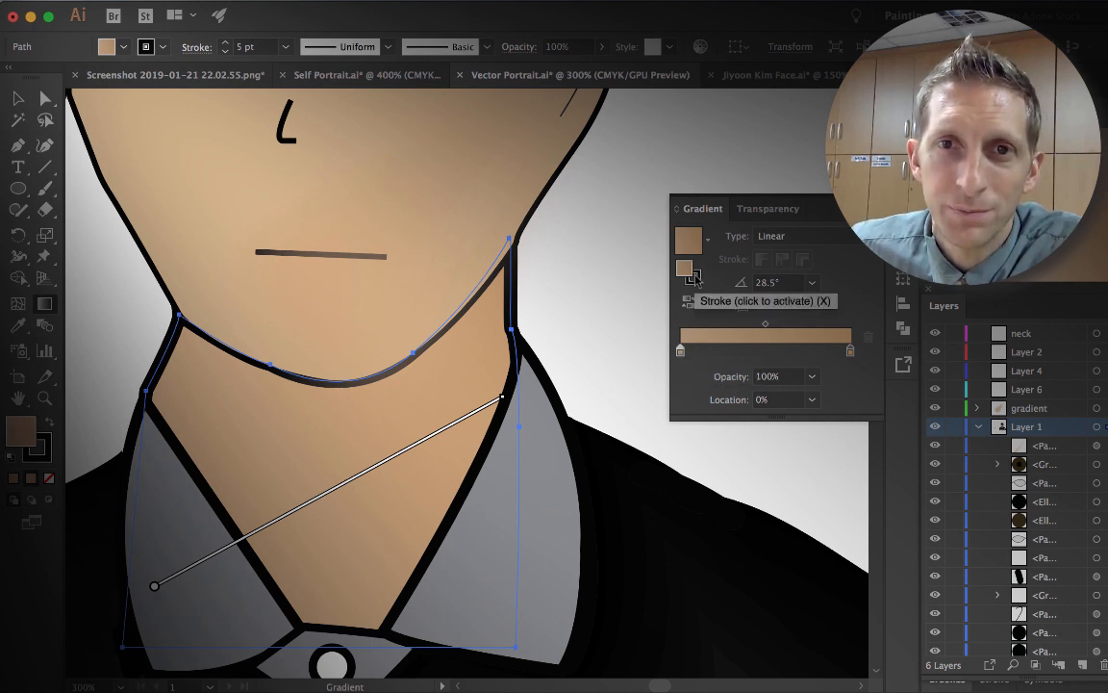
pyautogui.doubleClick(680, 352)
pyautogui.press('Escape')
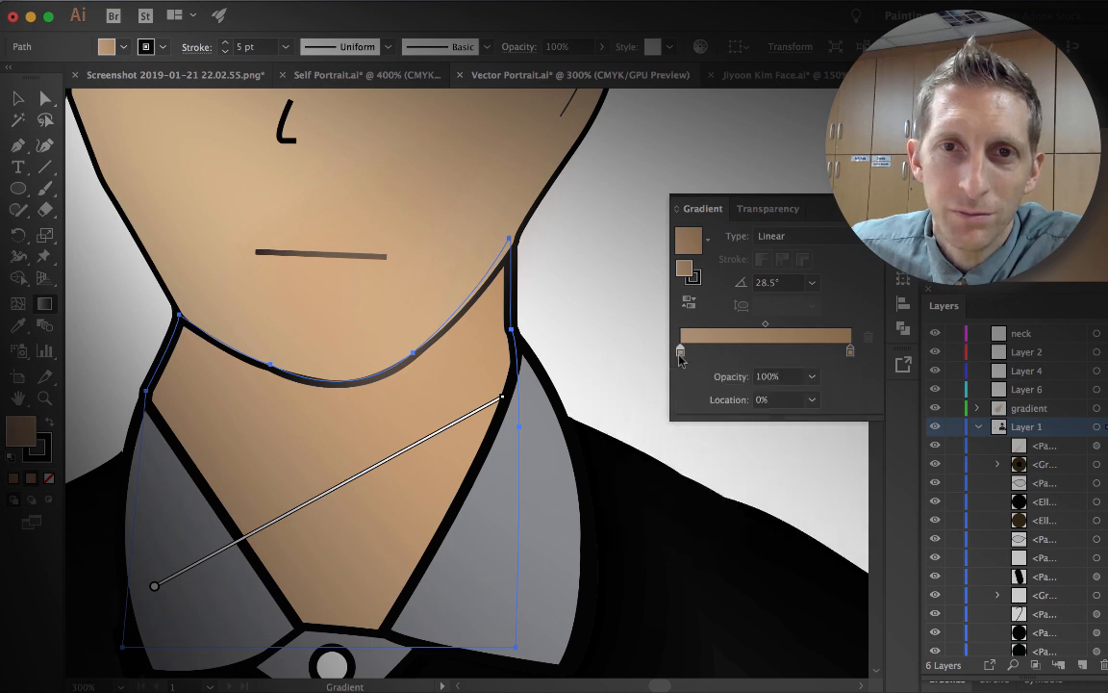
pyautogui.click(685, 353)
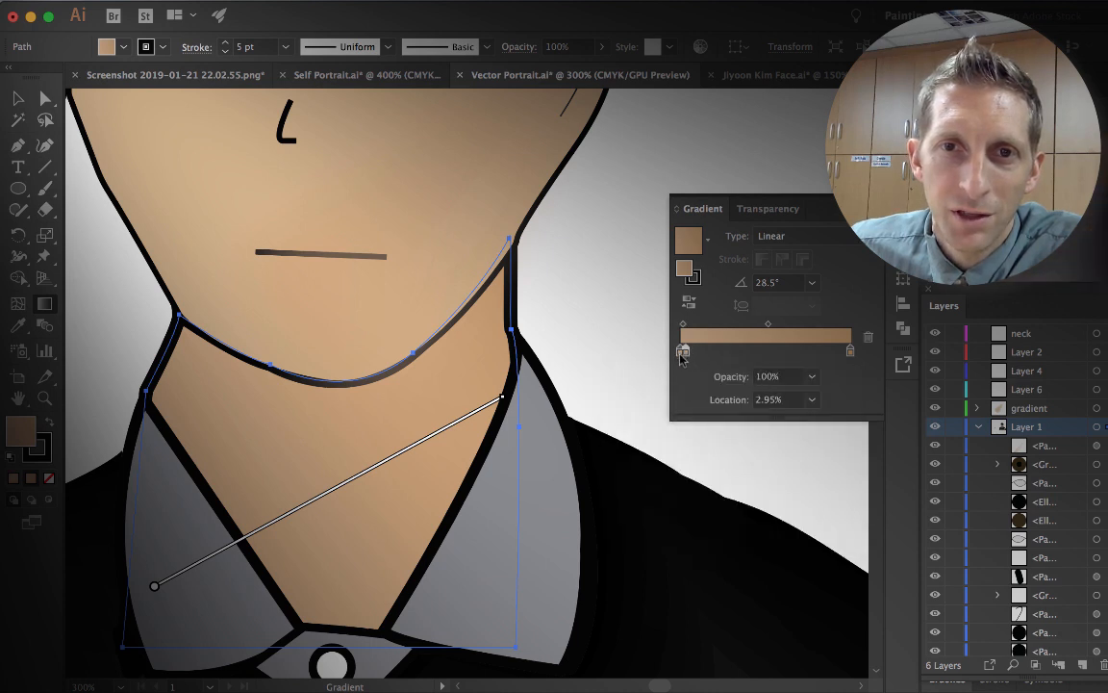
pyautogui.doubleClick(684, 351)
pyautogui.press('Escape')
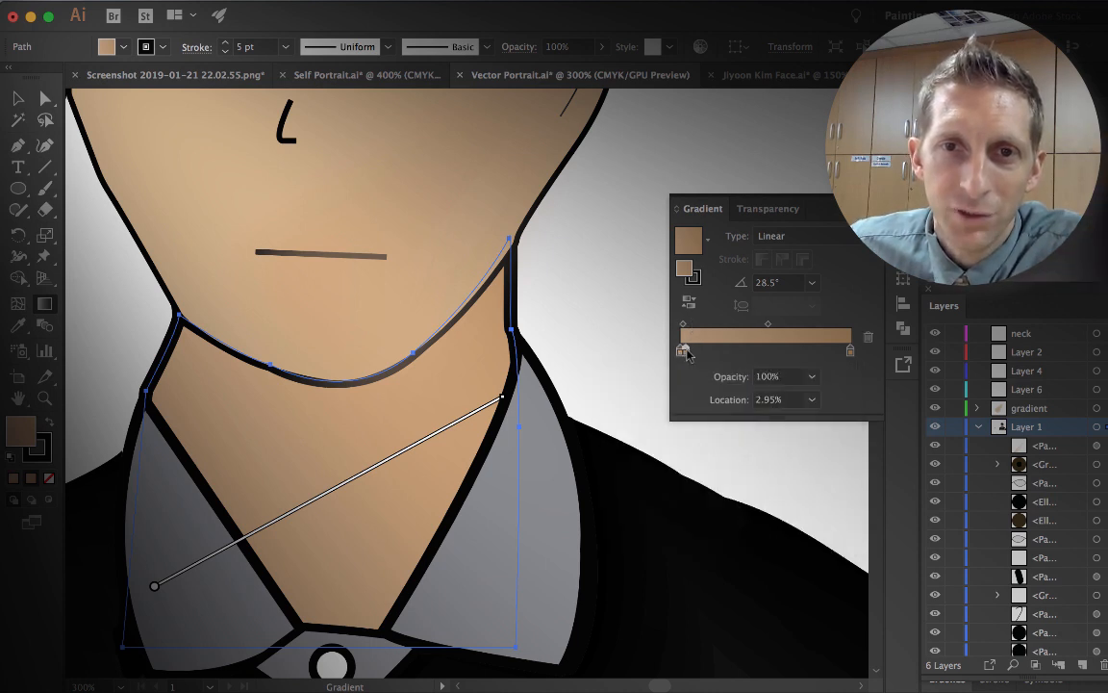
pyautogui.press('Delete')
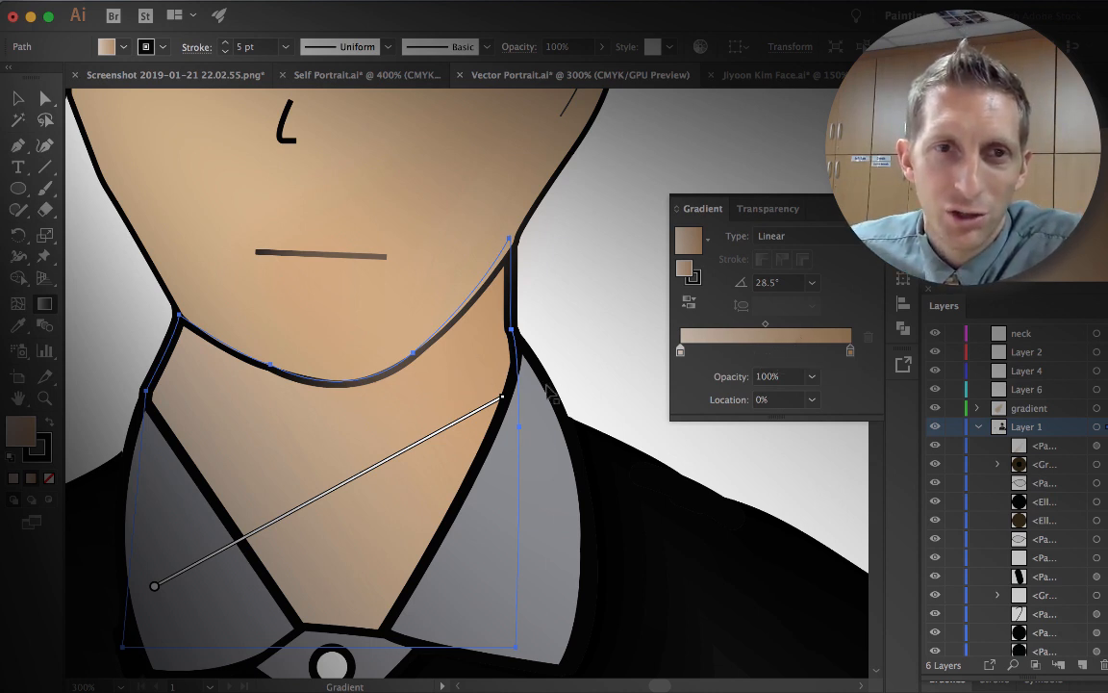
# - Deselect the neck and examine the shading on the reference vector portrait in the web browser
pyautogui.press('v')
pyautogui.click(576, 363)
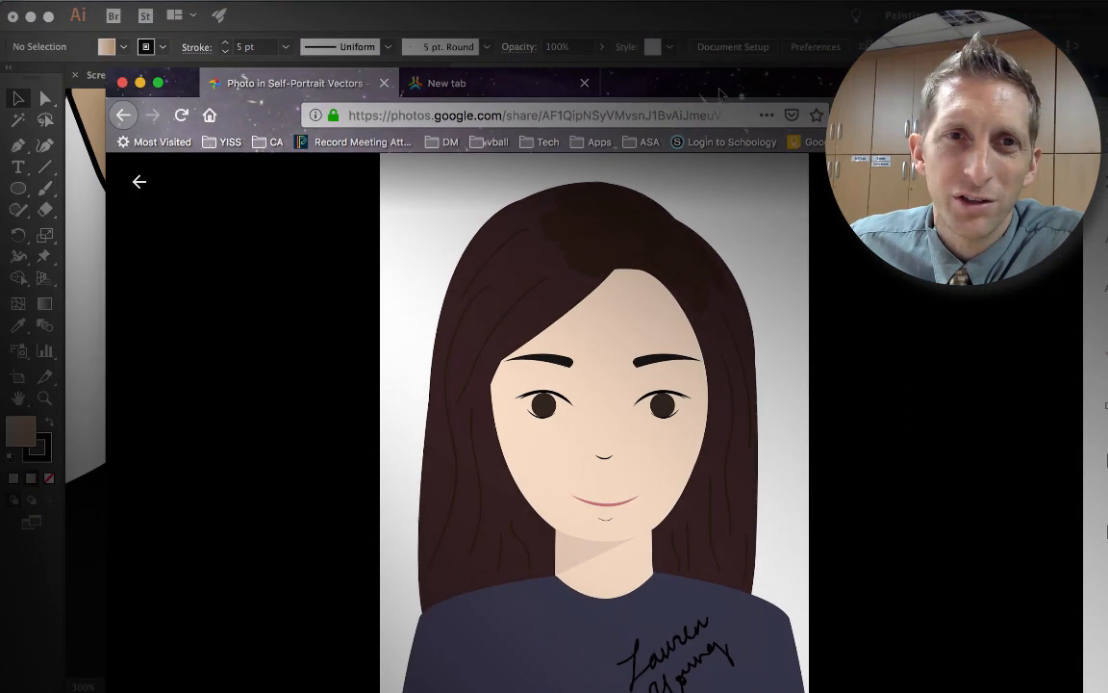
pyautogui.click(39, 102)
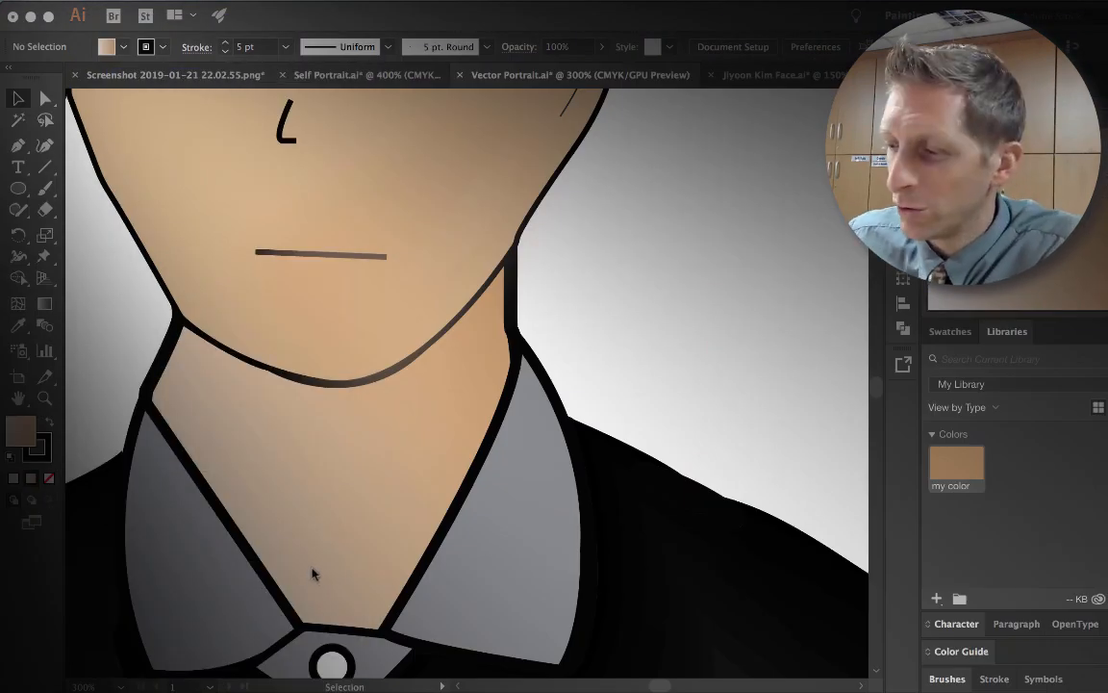
# - On the neck layer, draw a closed Pen shape beneath the jaw, following the right neck edge and chin line
pyautogui.press('p')
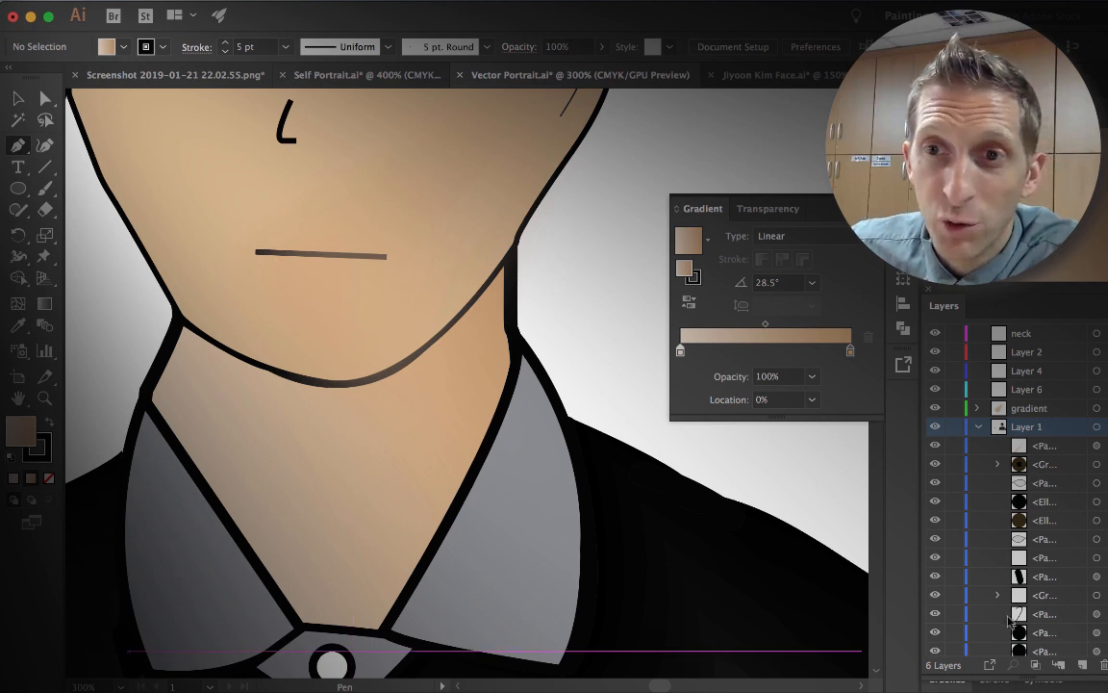
pyautogui.click(1022, 335)
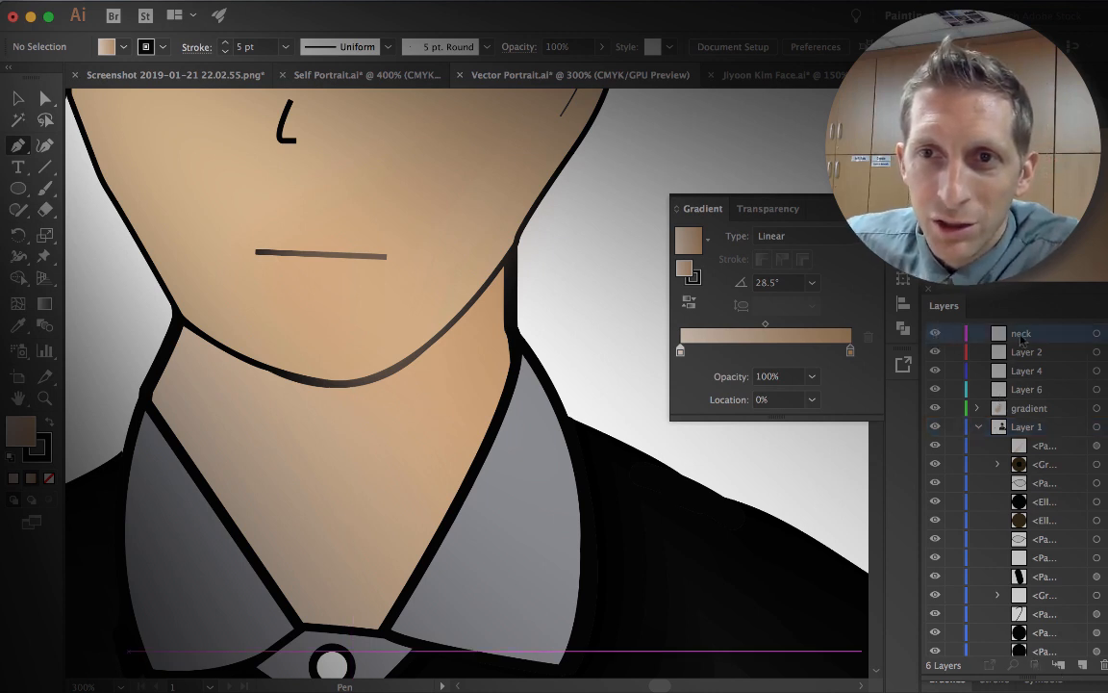
pyautogui.click(348, 386)
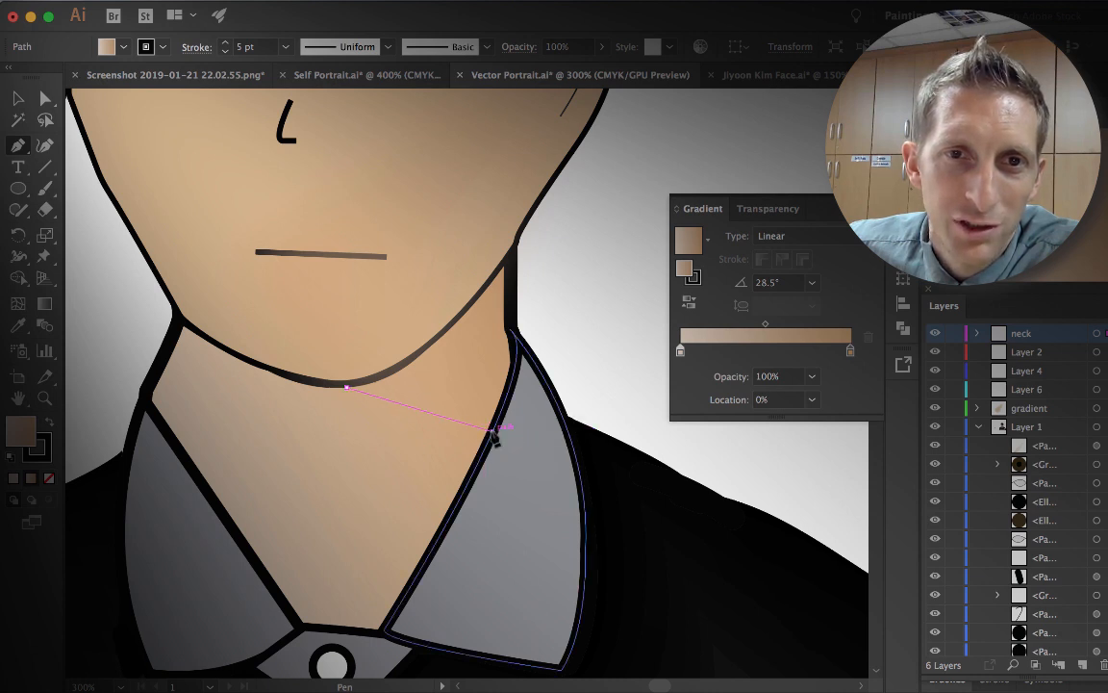
pyautogui.click(492, 430)
pyautogui.click(517, 337)
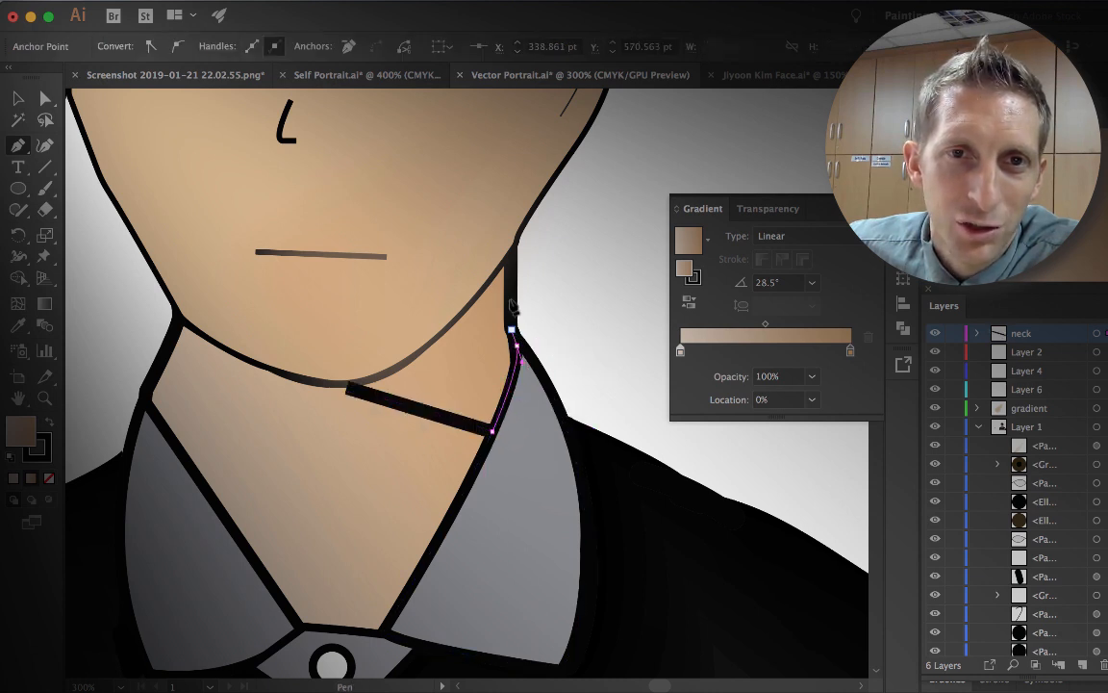
pyautogui.click(514, 248)
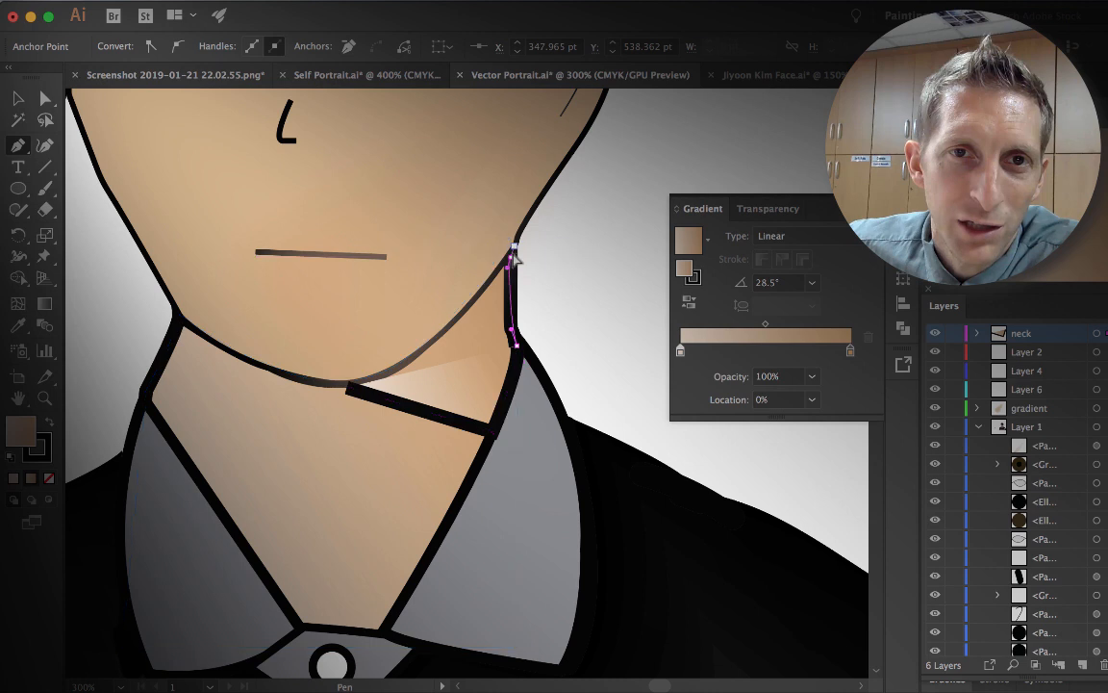
pyautogui.click(473, 299)
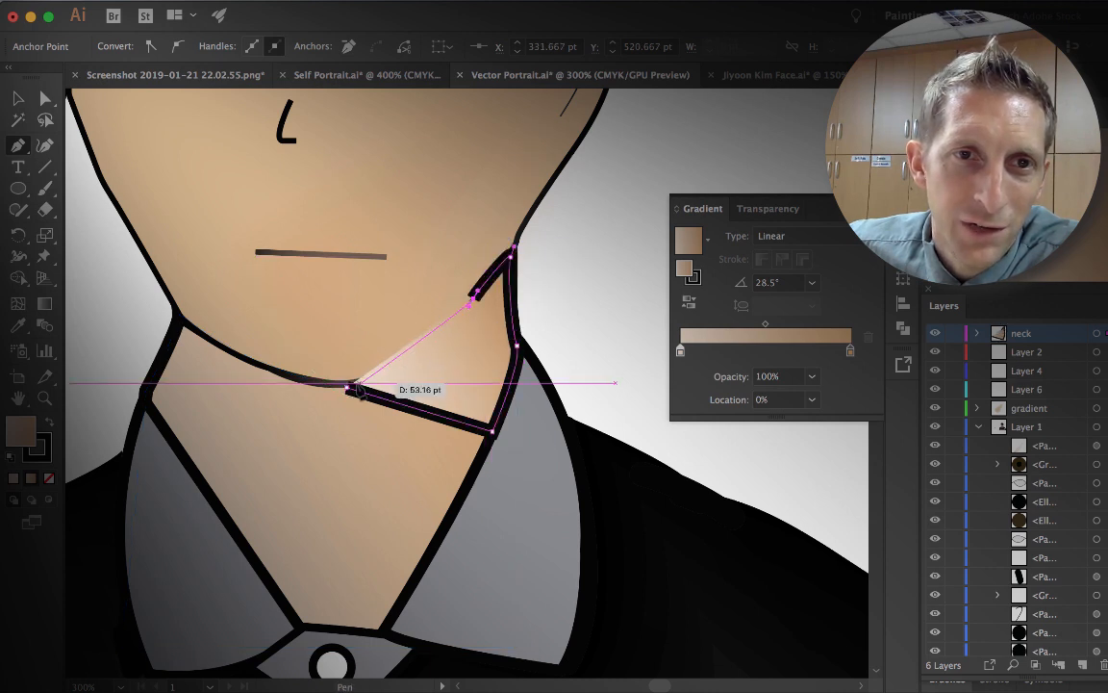
pyautogui.moveTo(346, 387)
pyautogui.mouseDown()
pyautogui.moveTo(357, 411)
pyautogui.moveTo(337, 387)
pyautogui.mouseUp()
# - Remove the neck shadow shape's stroke and give it a solid skin-tone fill
pyautogui.press('v')
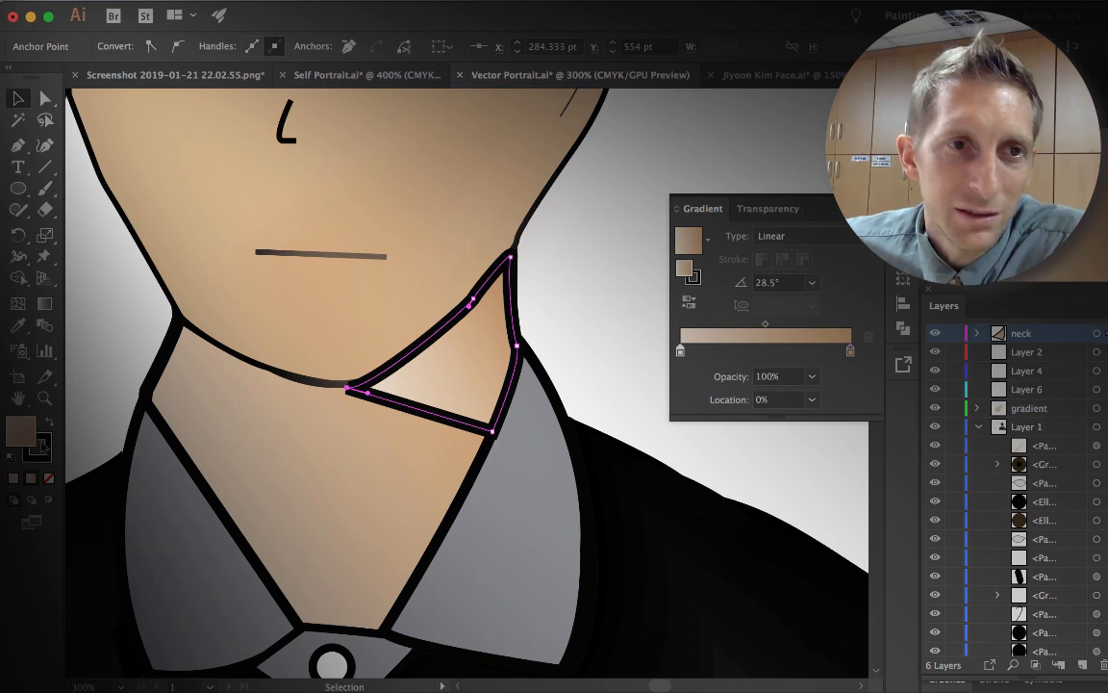
pyautogui.click(49, 478)
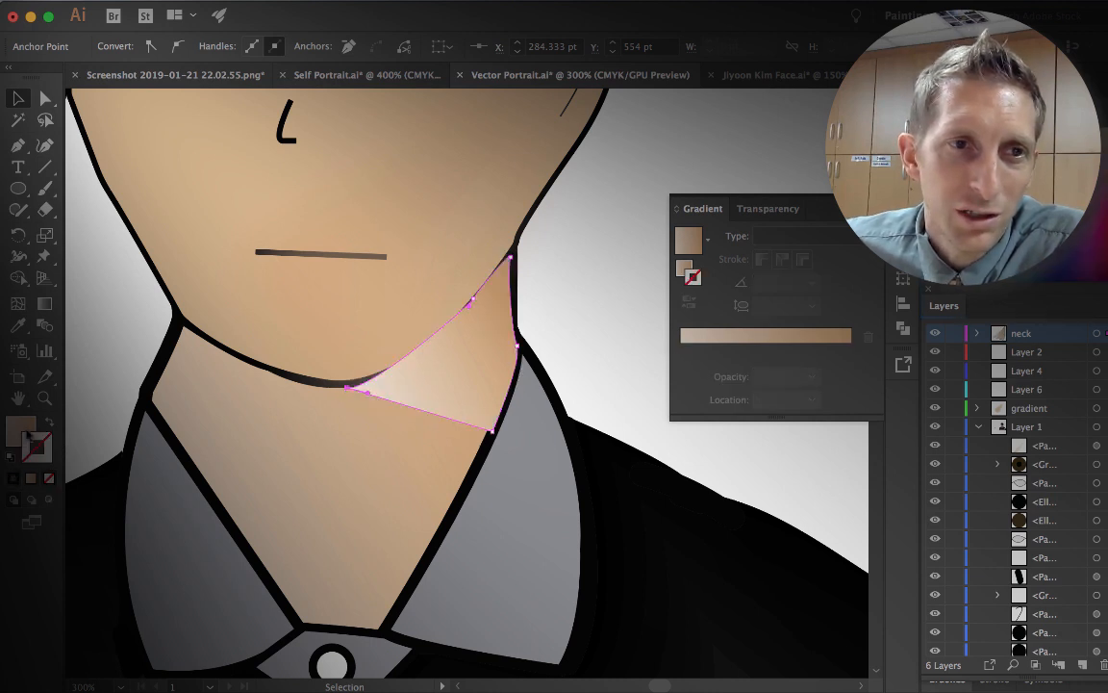
pyautogui.click(21, 426)
pyautogui.doubleClick(22, 431)
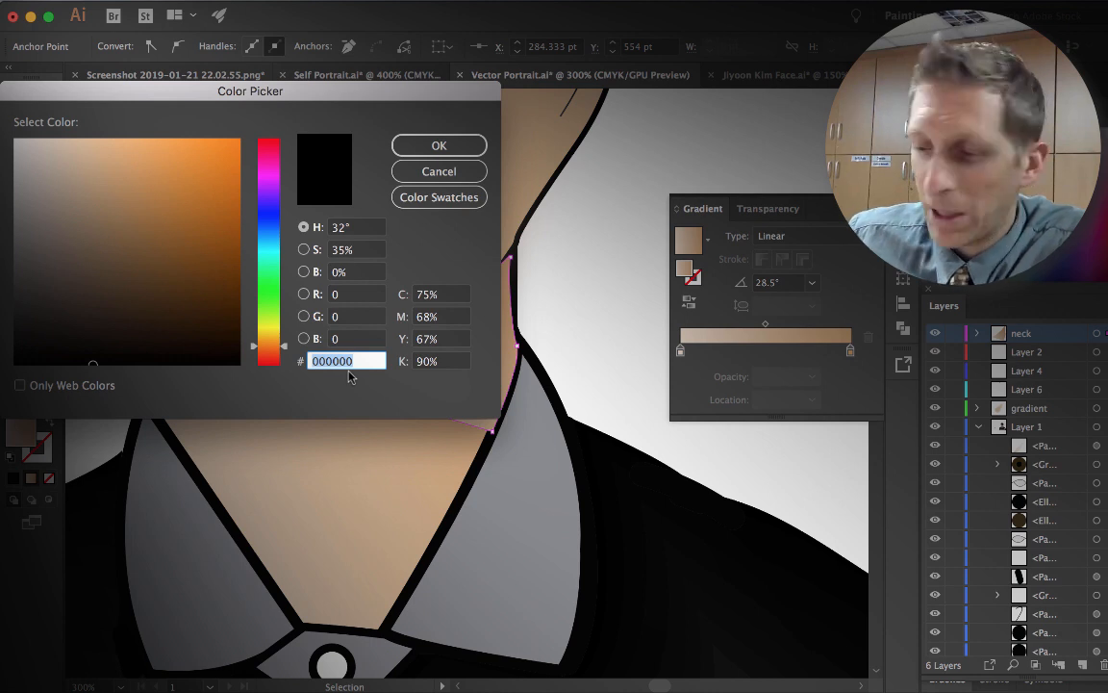
pyautogui.click(439, 146)
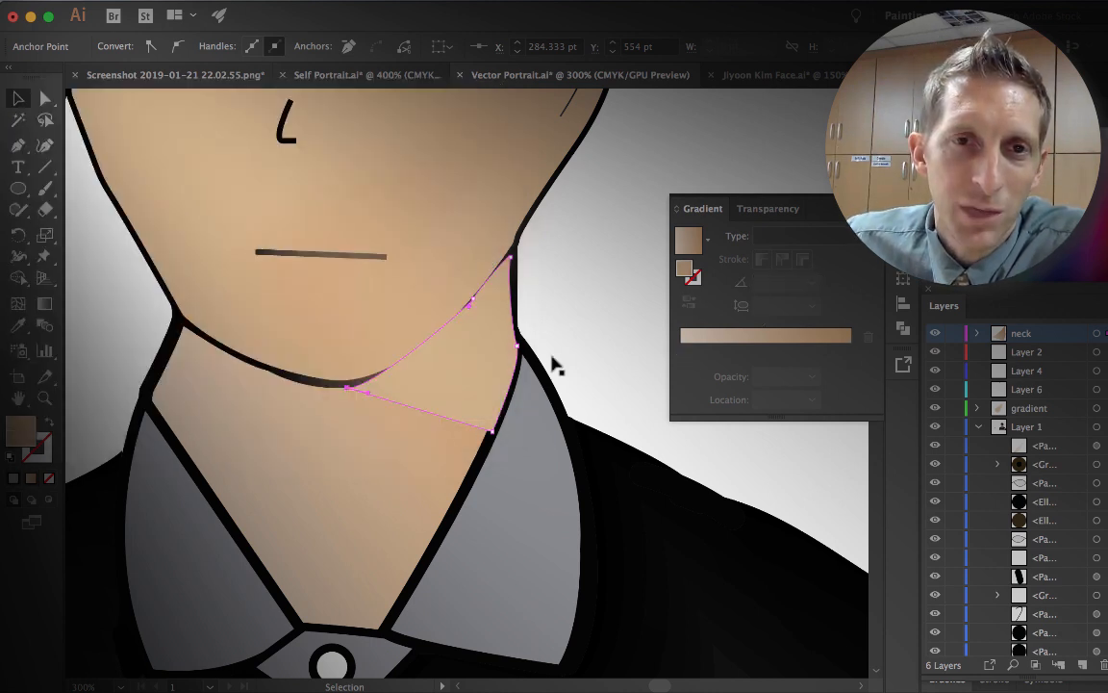
# - Lower the neck shadow shape's opacity to 47%
pyautogui.click(471, 376)
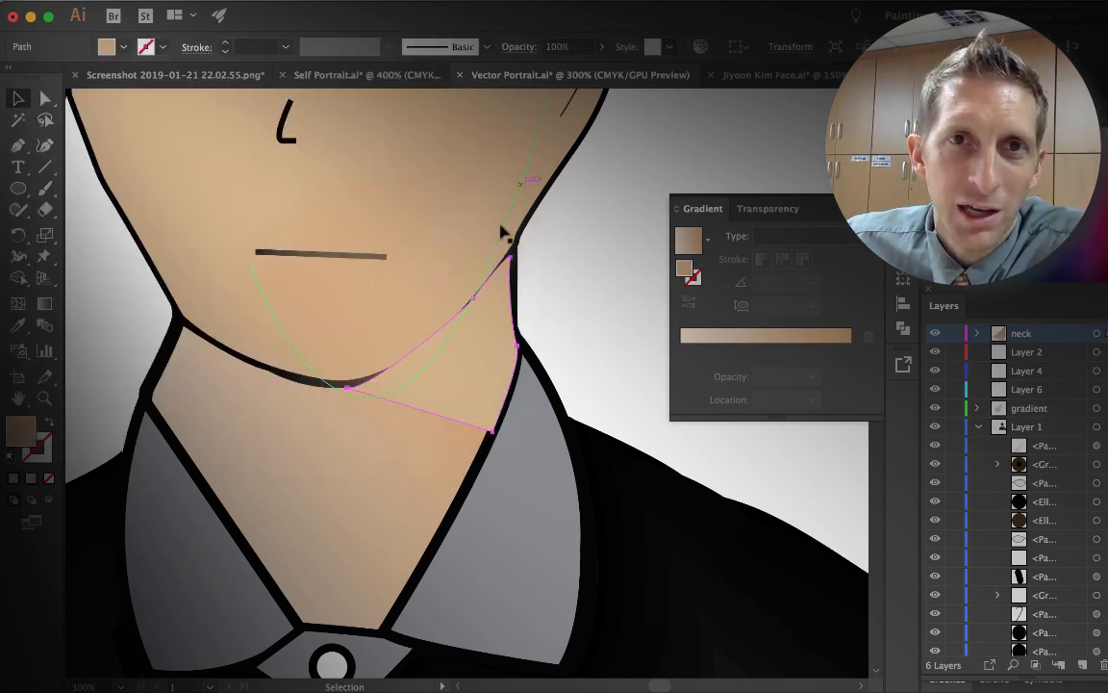
pyautogui.click(602, 47)
pyautogui.moveTo(601, 75); pyautogui.dragTo(564, 76)
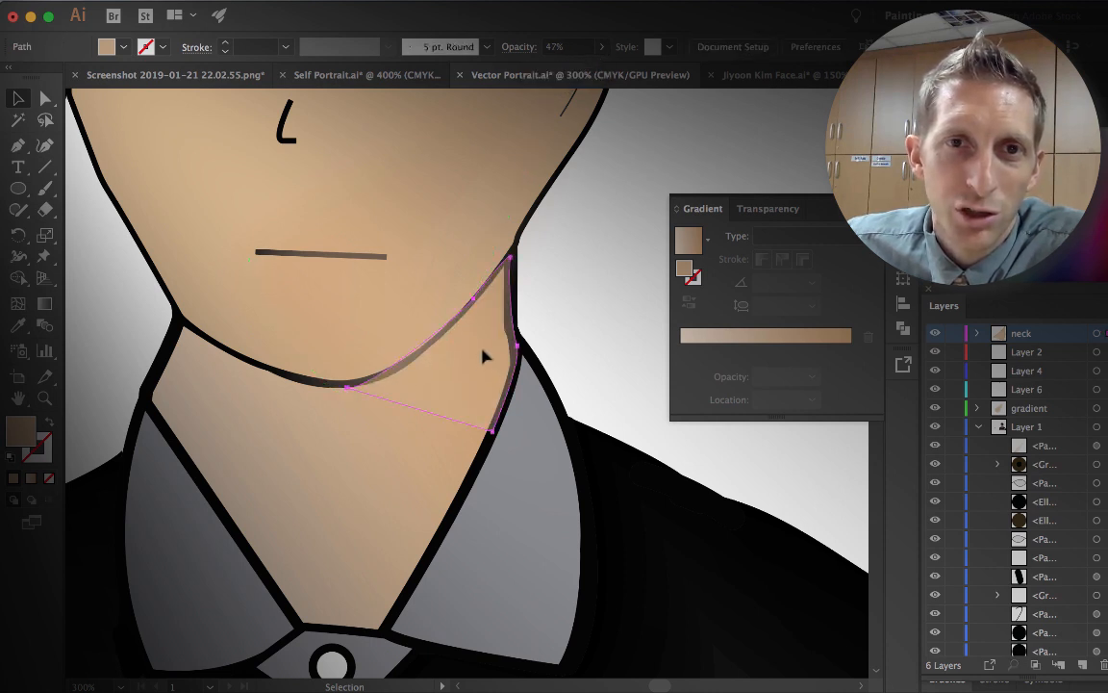
# - Move the shadow shape's anchor points inward so it sits below the jawline and inside the neck outline
pyautogui.press('a')
pyautogui.click(511, 258)
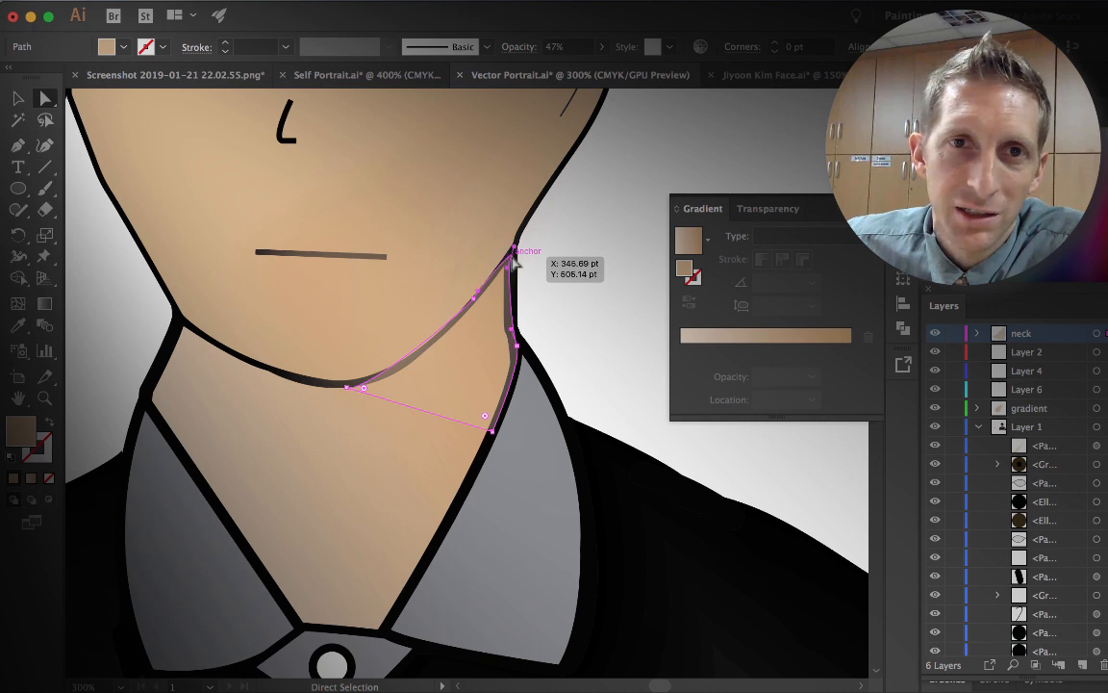
pyautogui.moveTo(511, 258); pyautogui.dragTo(476, 318)
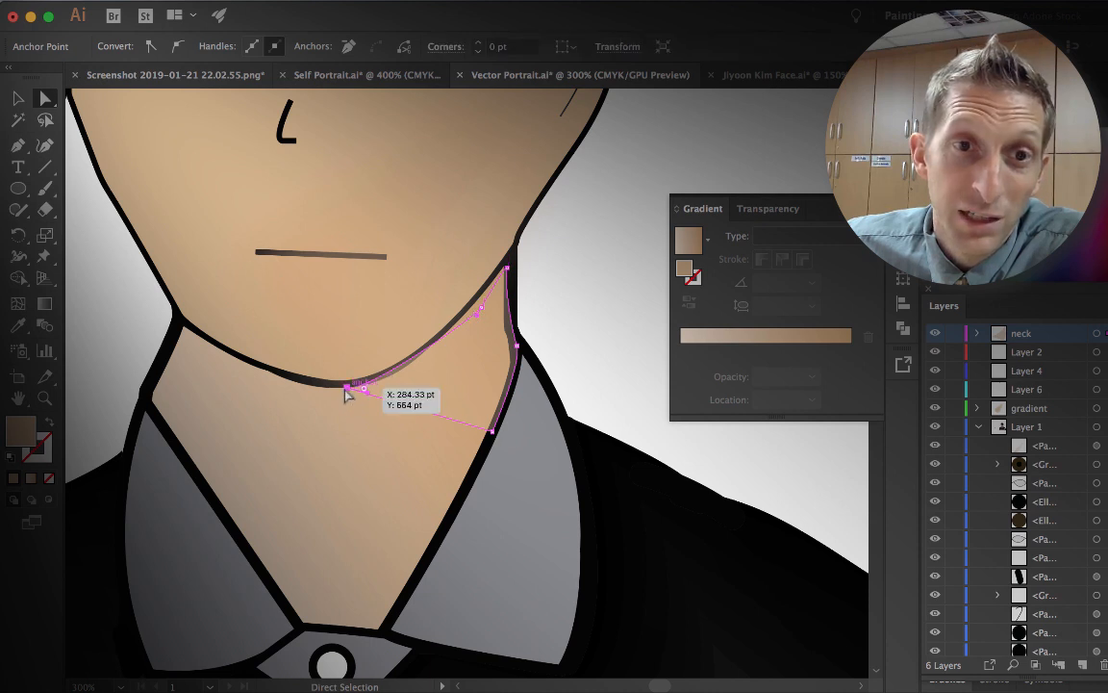
pyautogui.press('super+h')
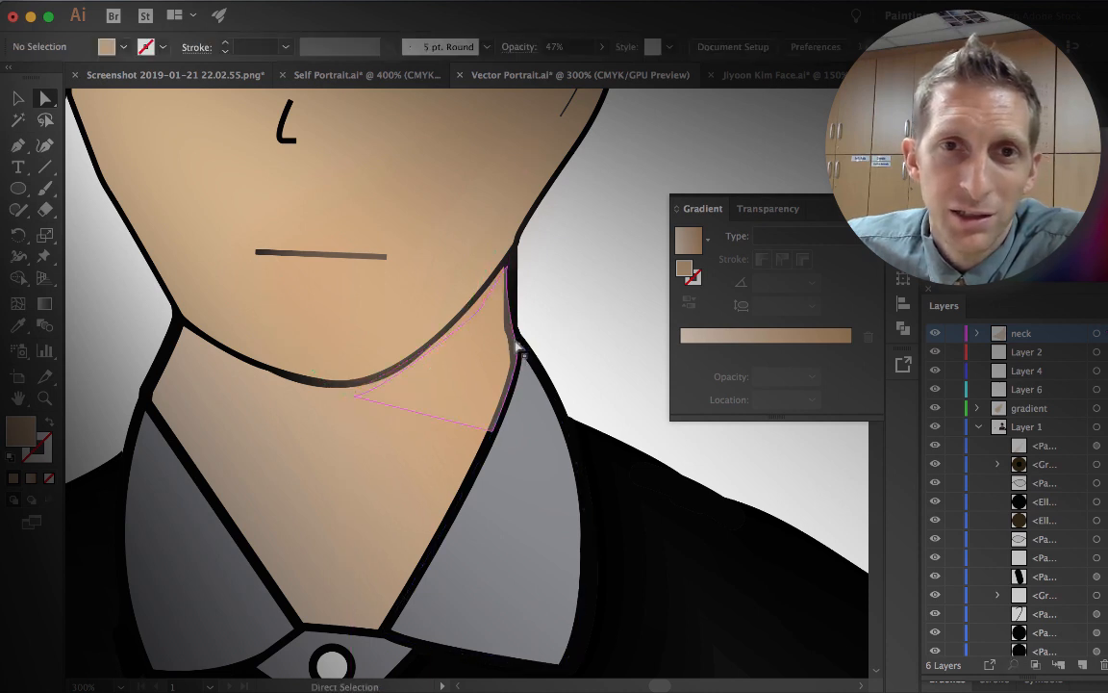
pyautogui.moveTo(521, 353); pyautogui.dragTo(510, 358)
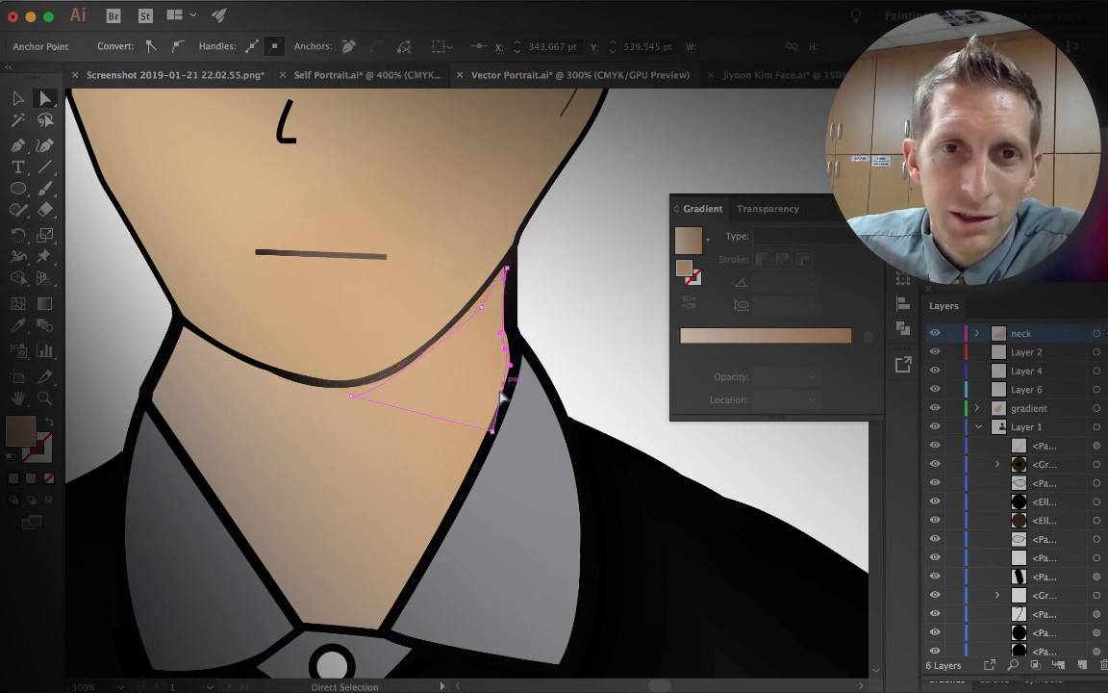
pyautogui.moveTo(492, 433); pyautogui.dragTo(476, 411)
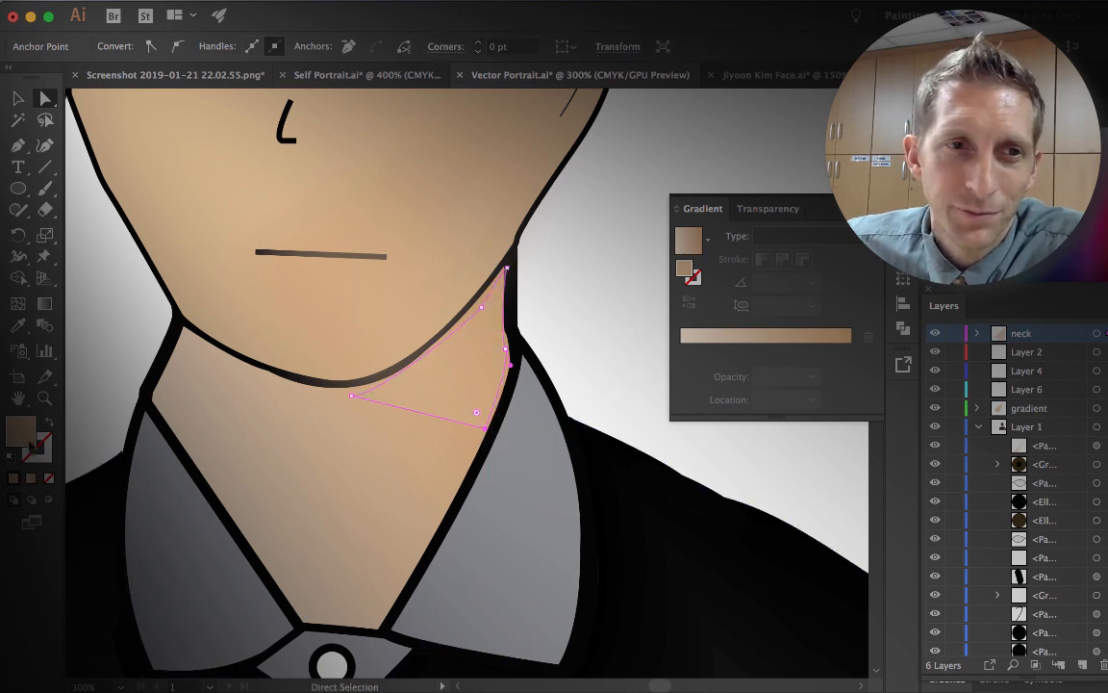
# - Change the neck shadow's fill to the darker skin tone C6A683 and deselect it
pyautogui.doubleClick(20, 429)
pyautogui.click(91, 187)
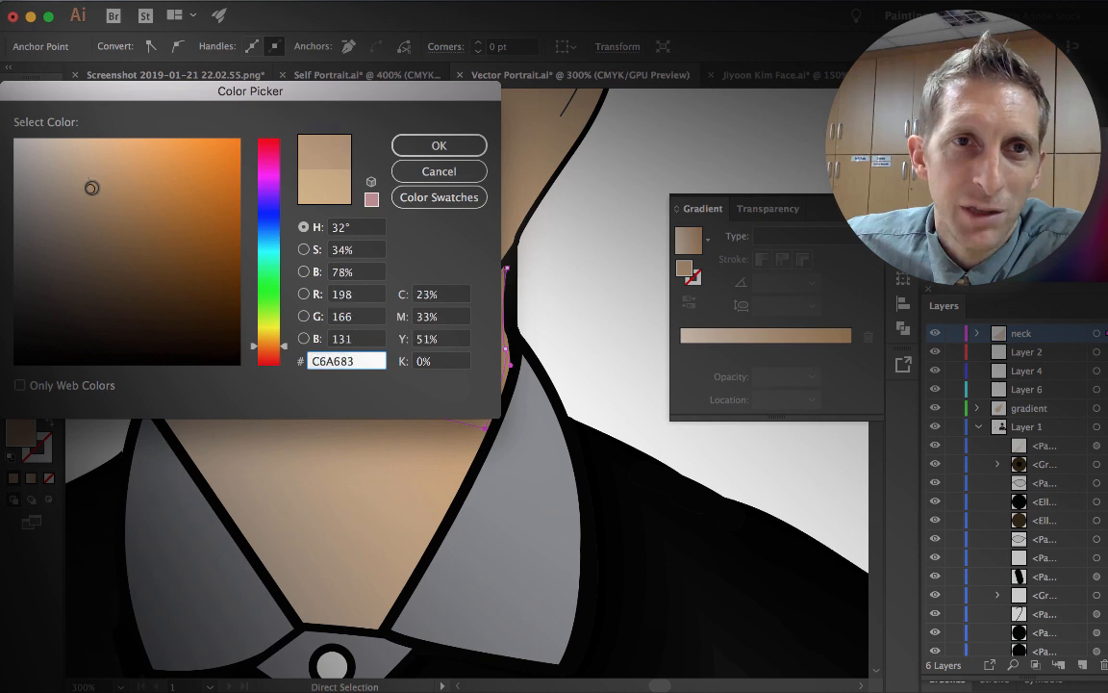
pyautogui.click(404, 146)
pyautogui.click(607, 294)
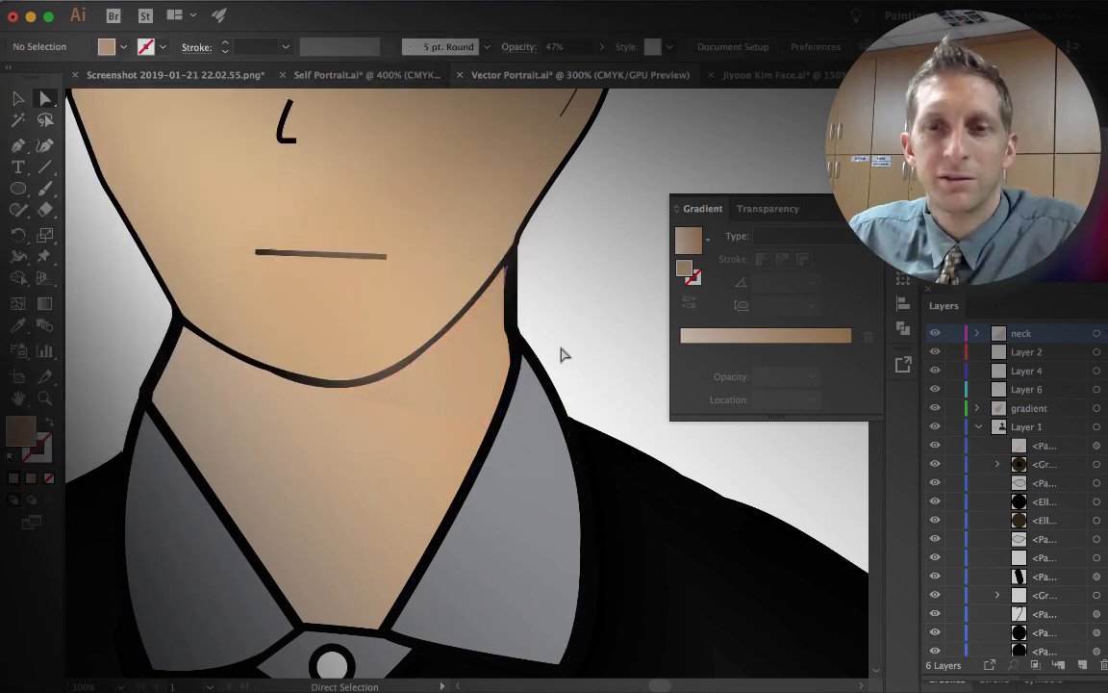
# - Examine the whole portrait at 100% zoom, from the hair down to the sweater
pyautogui.press('super+minus')
pyautogui.press('super+minus')
pyautogui.press('super+minus')
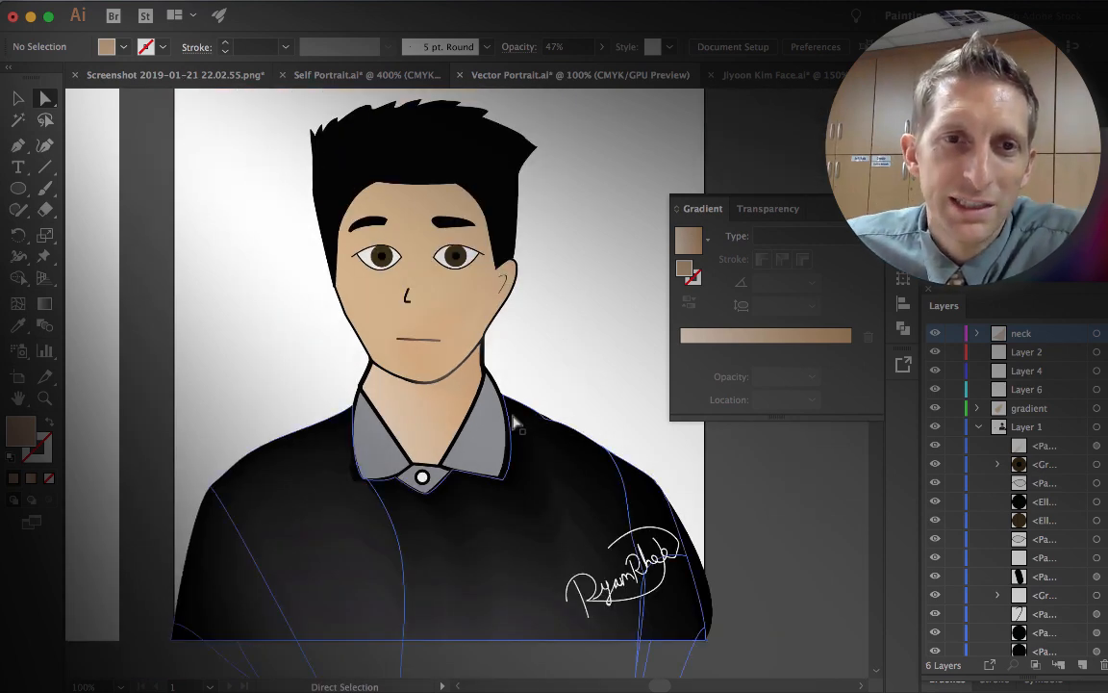
pyautogui.scroll(-3, 424, 447)
pyautogui.scroll(5, 422, 432)
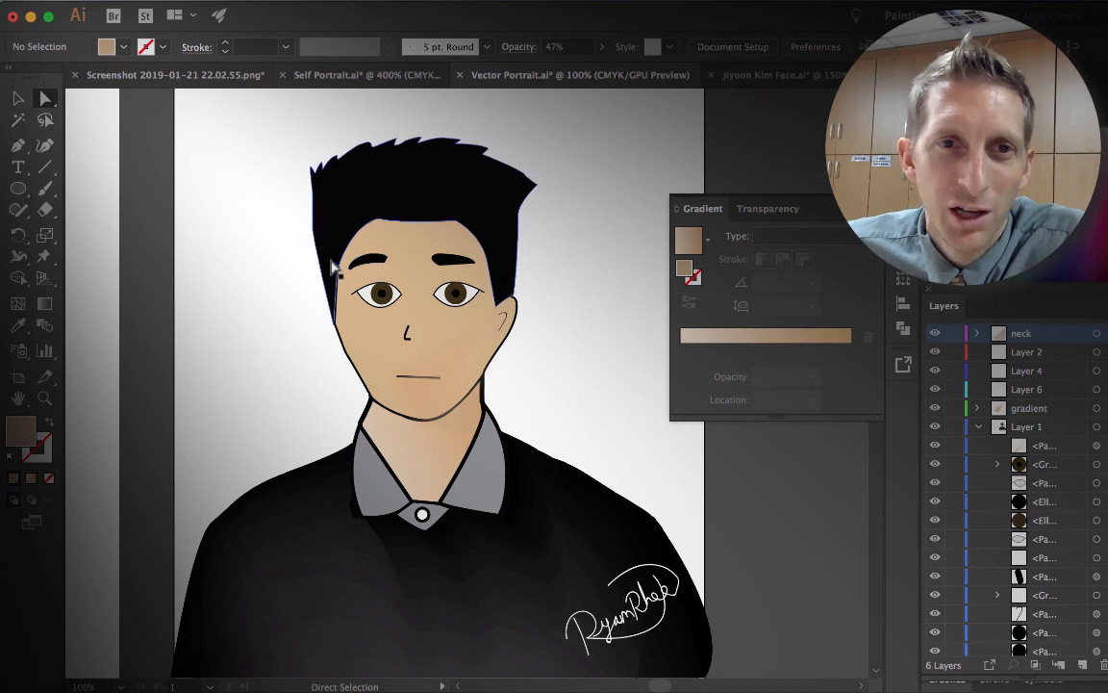
pyautogui.scroll(-3, 341, 576)
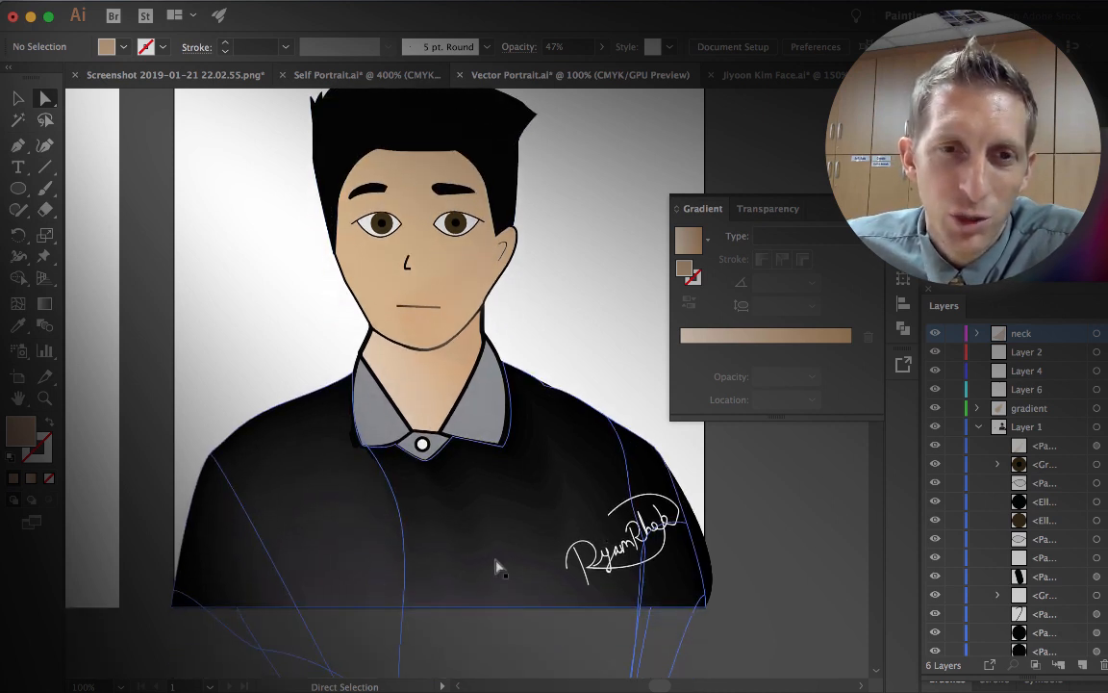
pyautogui.scroll(3, 433, 471)
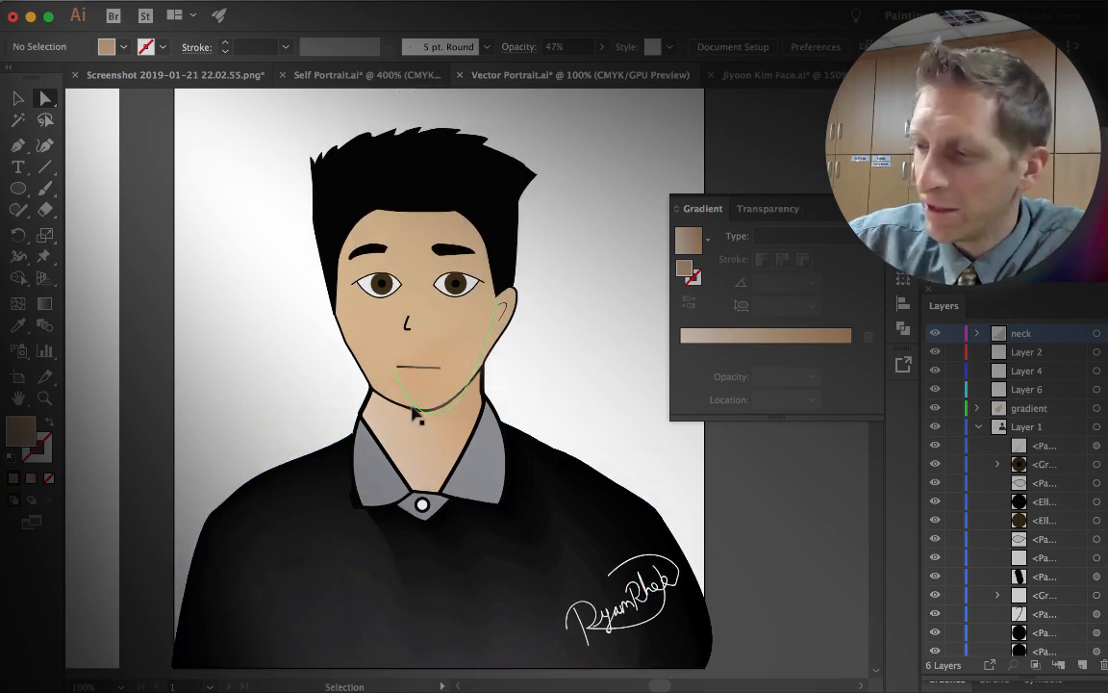
# - Set the fill to dark grey 2B2A29 and add a gradient mesh point at the middle of the left eyebrow
pyautogui.scroll(5, 416, 414)
pyautogui.scroll(3, 403, 364)
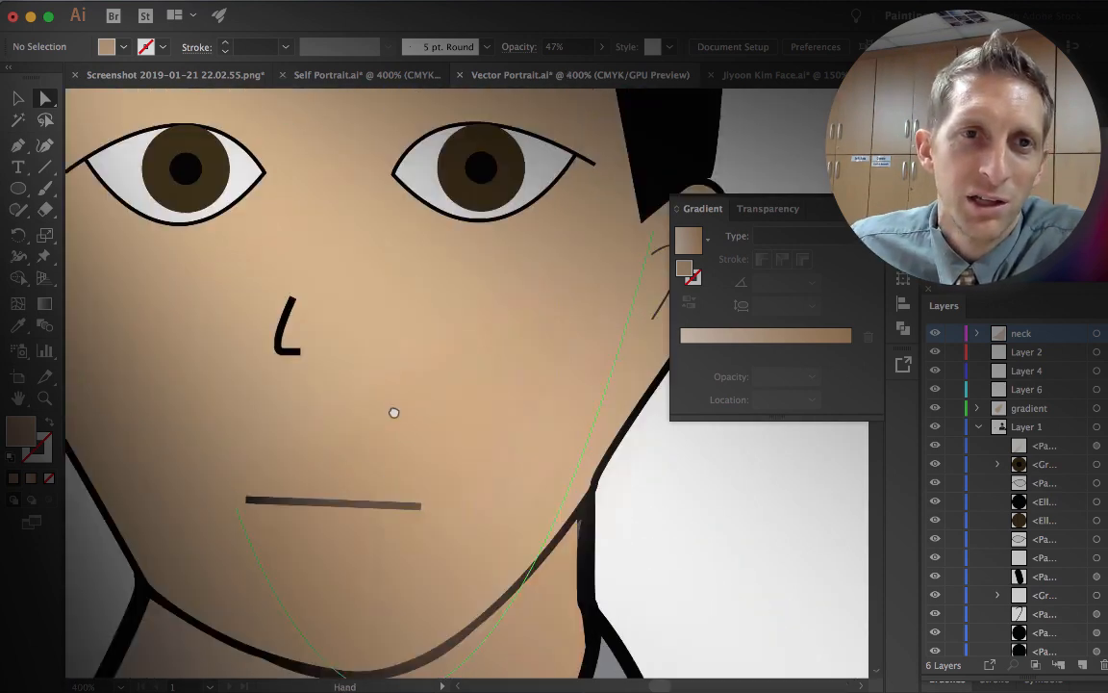
pyautogui.moveTo(393, 412); pyautogui.dragTo(553, 666)
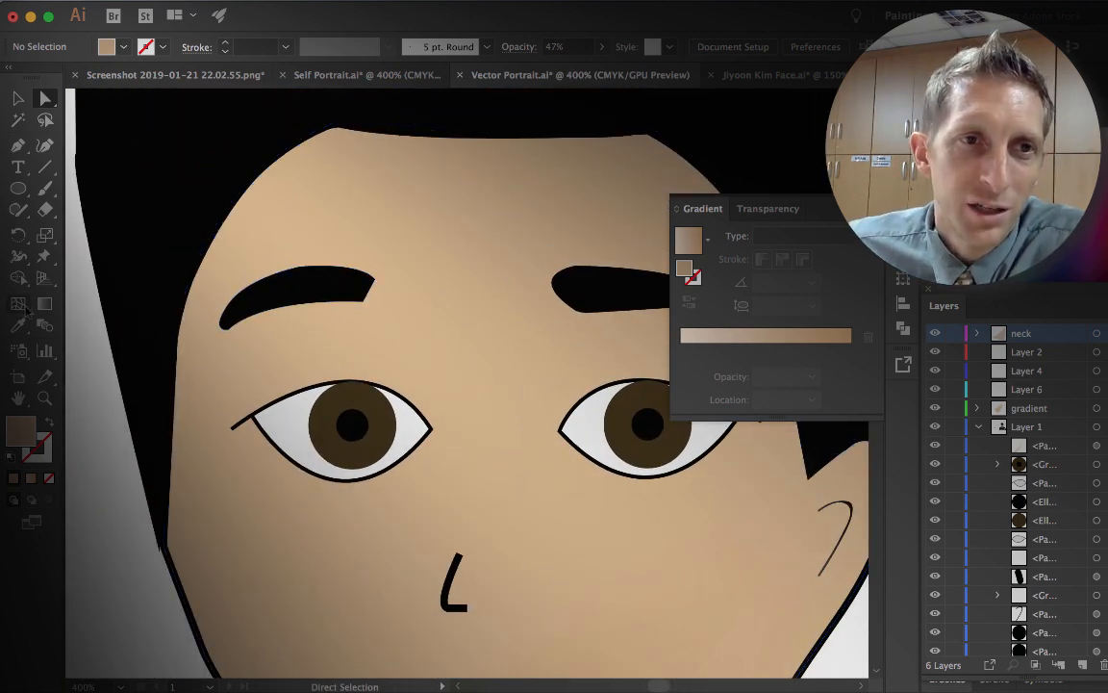
pyautogui.click(19, 303)
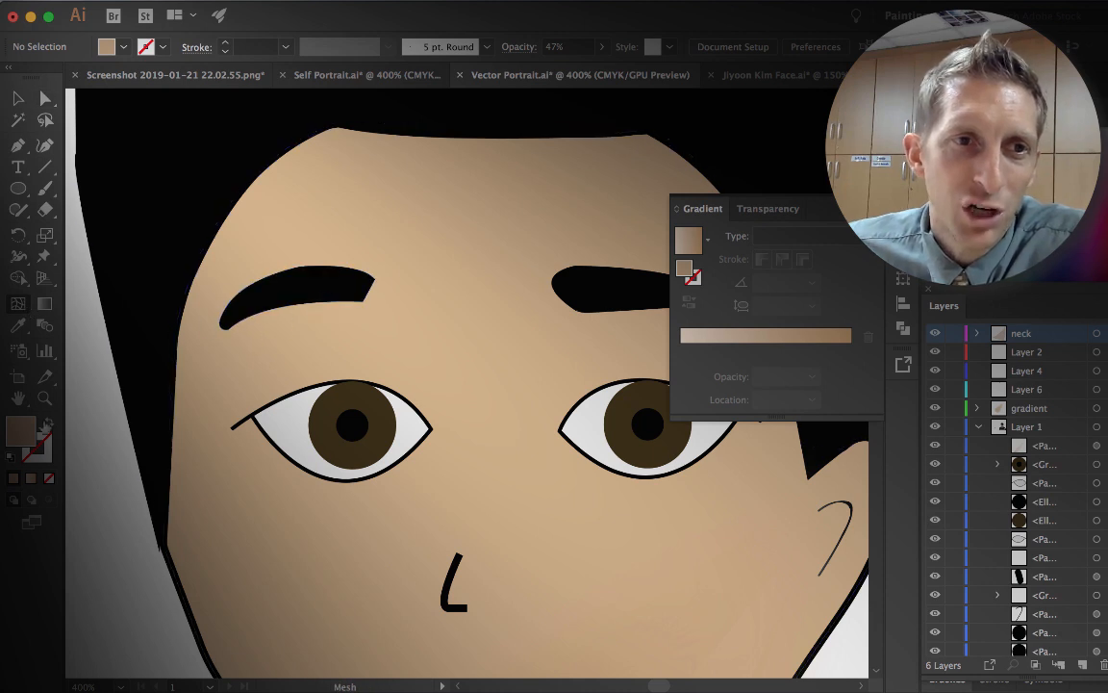
pyautogui.doubleClick(28, 430)
pyautogui.click(24, 358)
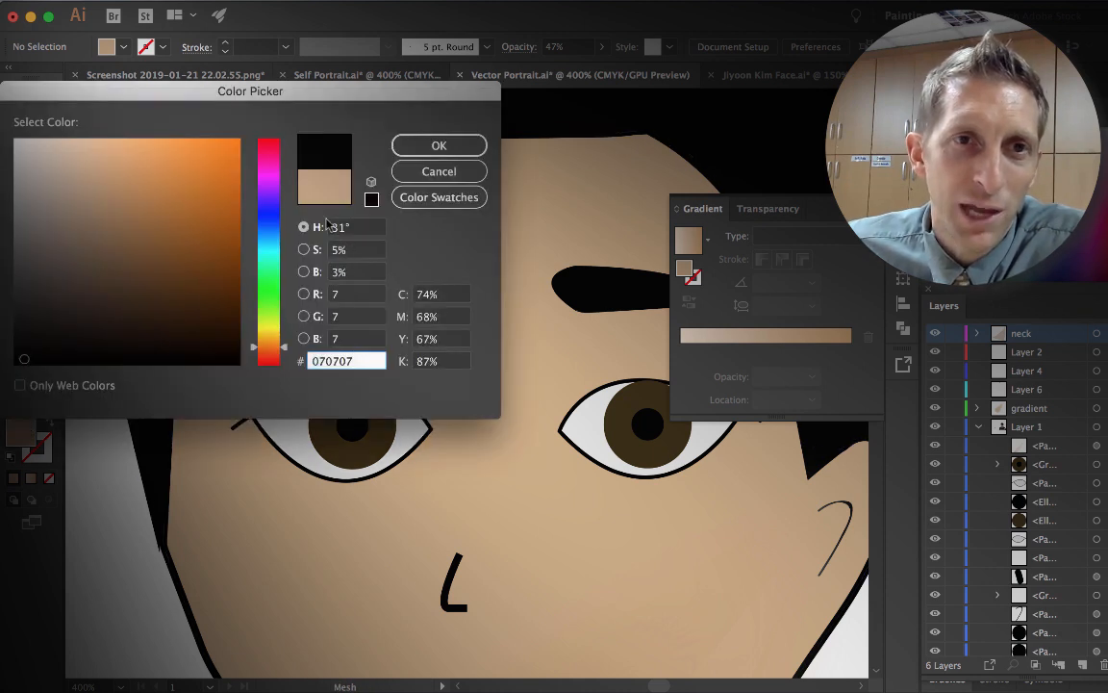
pyautogui.moveTo(25, 359)
pyautogui.mouseDown()
pyautogui.moveTo(15, 365)
pyautogui.moveTo(22, 326)
pyautogui.mouseUp()
pyautogui.press('Return')
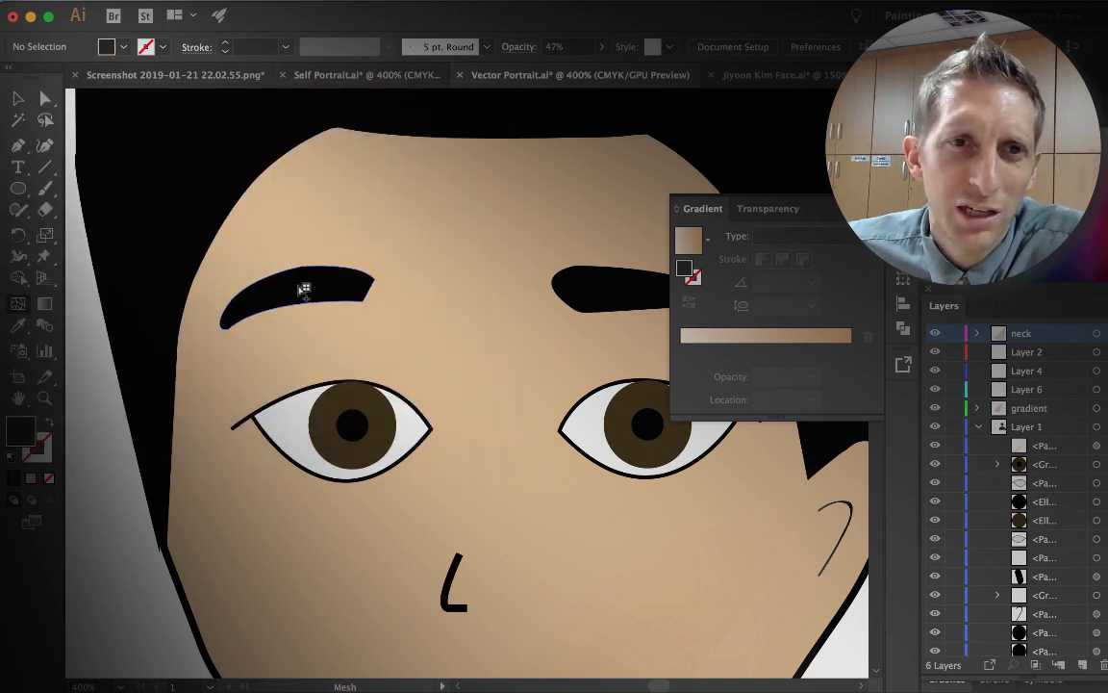
pyautogui.click(300, 287)
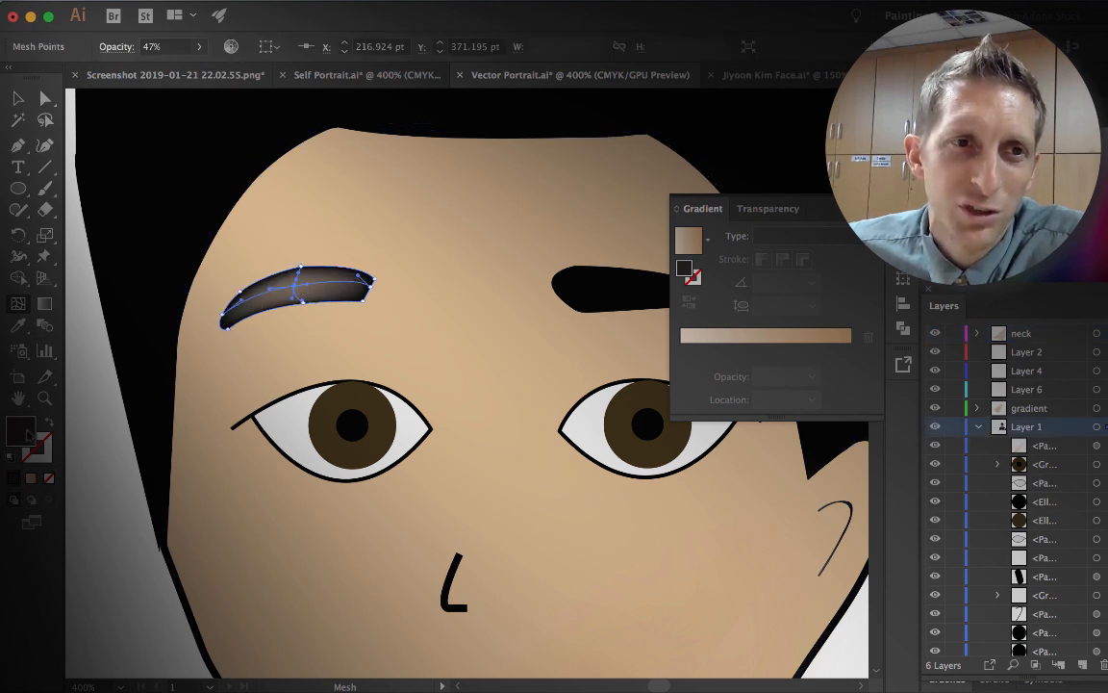
# - Set the left eyebrow's mesh point colour to 0F0F0F and deselect the eyebrow
pyautogui.doubleClick(26, 433)
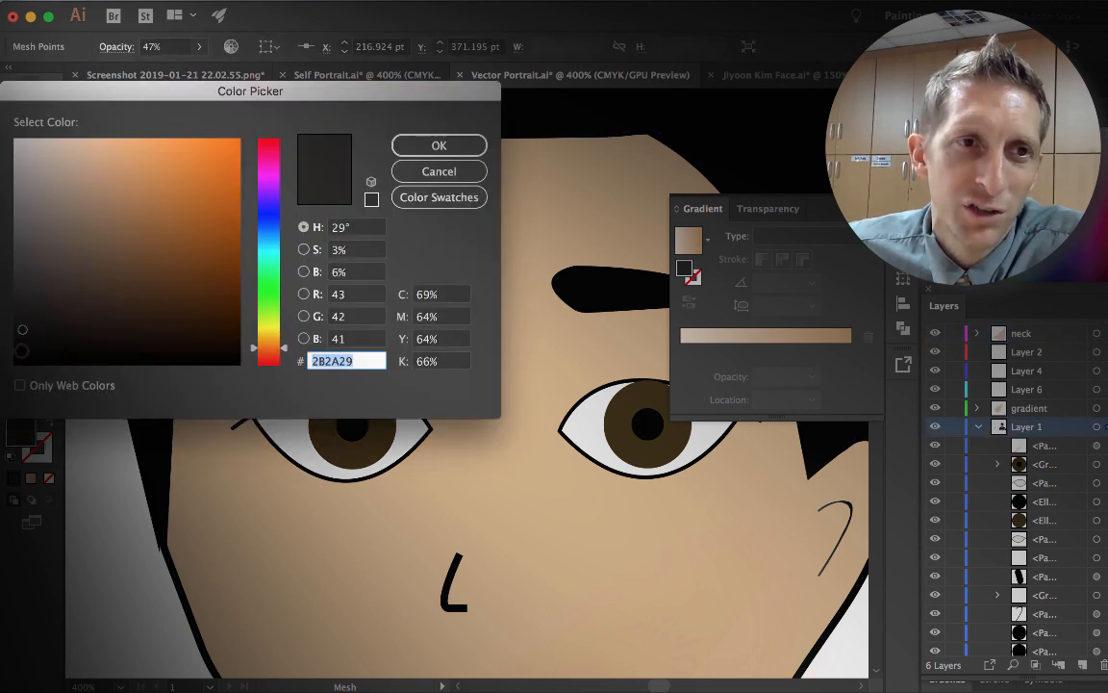
pyautogui.write('0f0f0f')
pyautogui.click(435, 145)
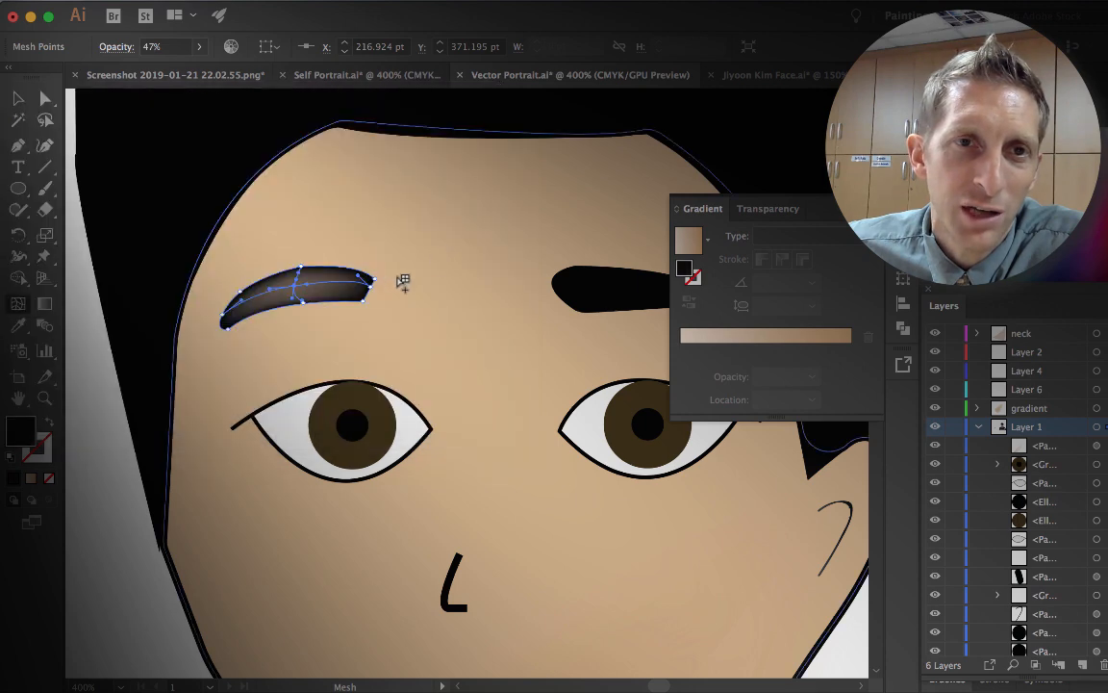
pyautogui.click(336, 326)
# - Examine the collar, neck and face at different zoom levels to compare the shaded and unshaded parts
pyautogui.scroll(-15, 289, 284)
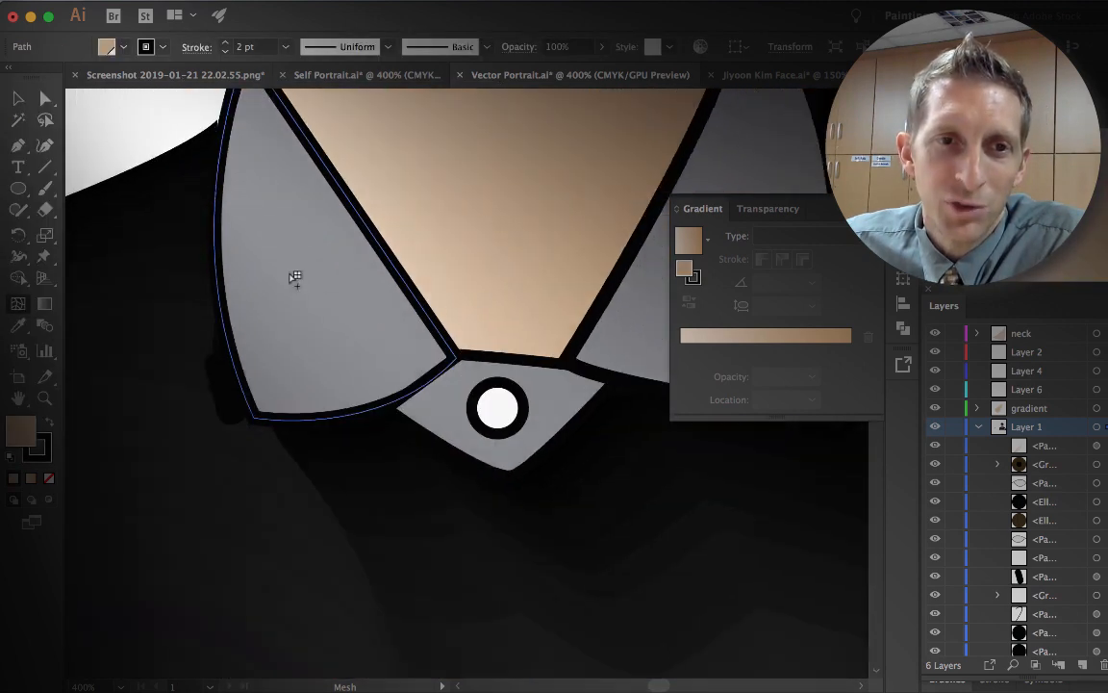
pyautogui.press('v')
pyautogui.scroll(10, 291, 284)
pyautogui.press('super+minus')
pyautogui.press('u')
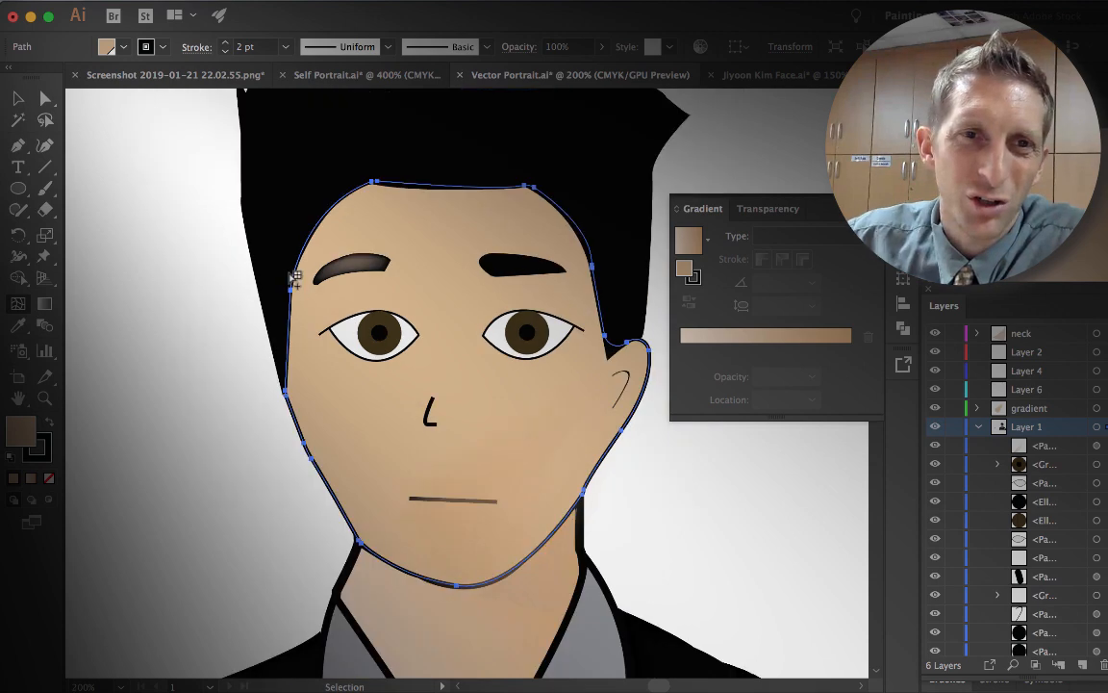
pyautogui.scroll(-5, 429, 331)
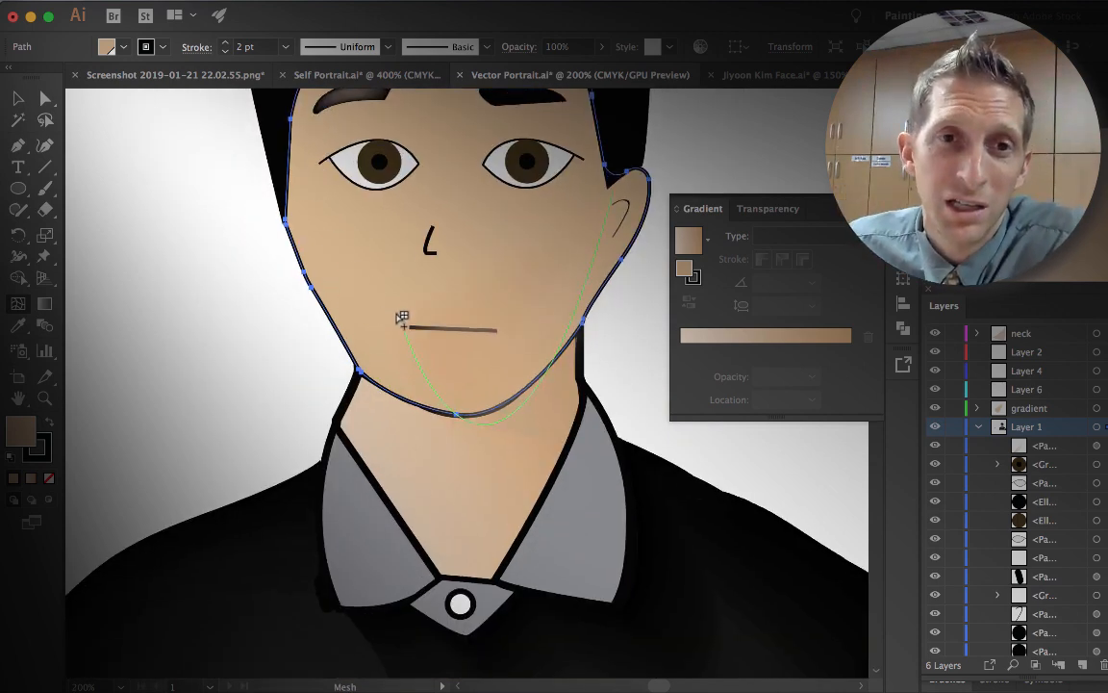
pyautogui.scroll(9, 400, 316)
pyautogui.scroll(8, 398, 321)
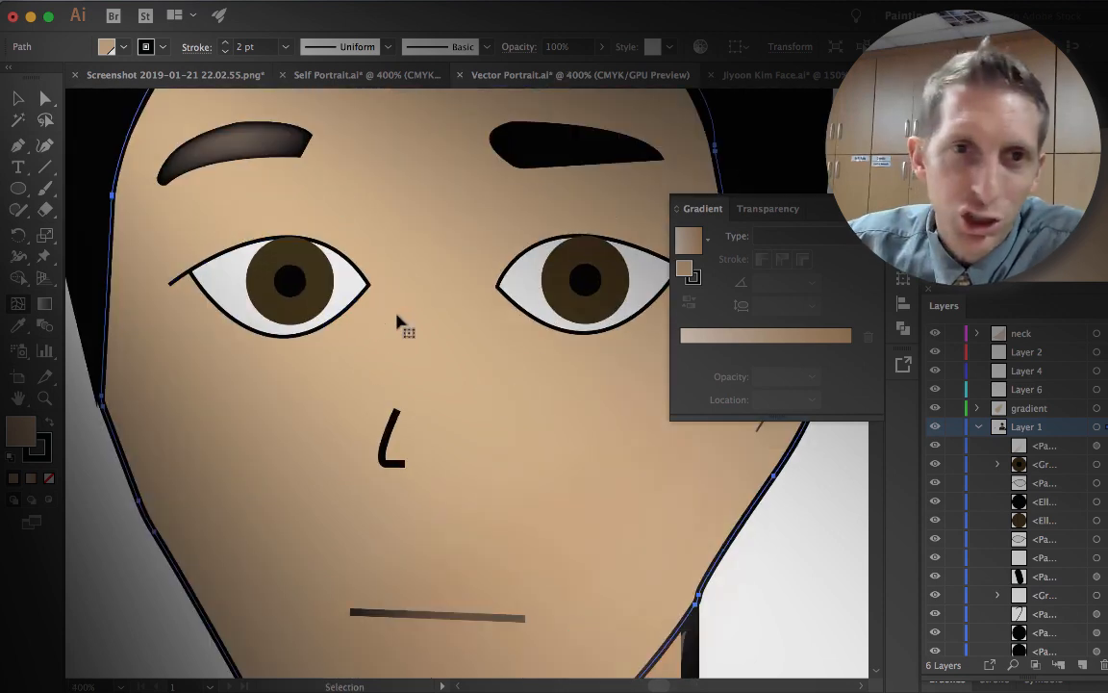
# - Select the left eyebrow's mesh point and move it slightly toward the nose, to about X 222.7 pt, Y 368.3 pt
pyautogui.click(318, 289)
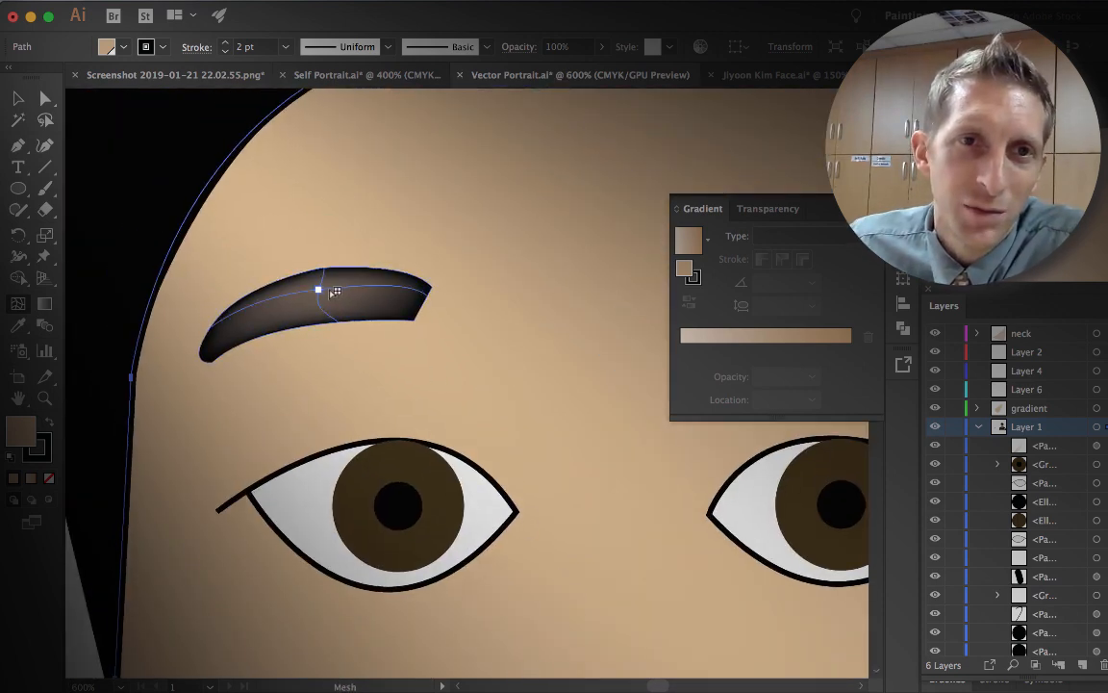
pyautogui.click(318, 289)
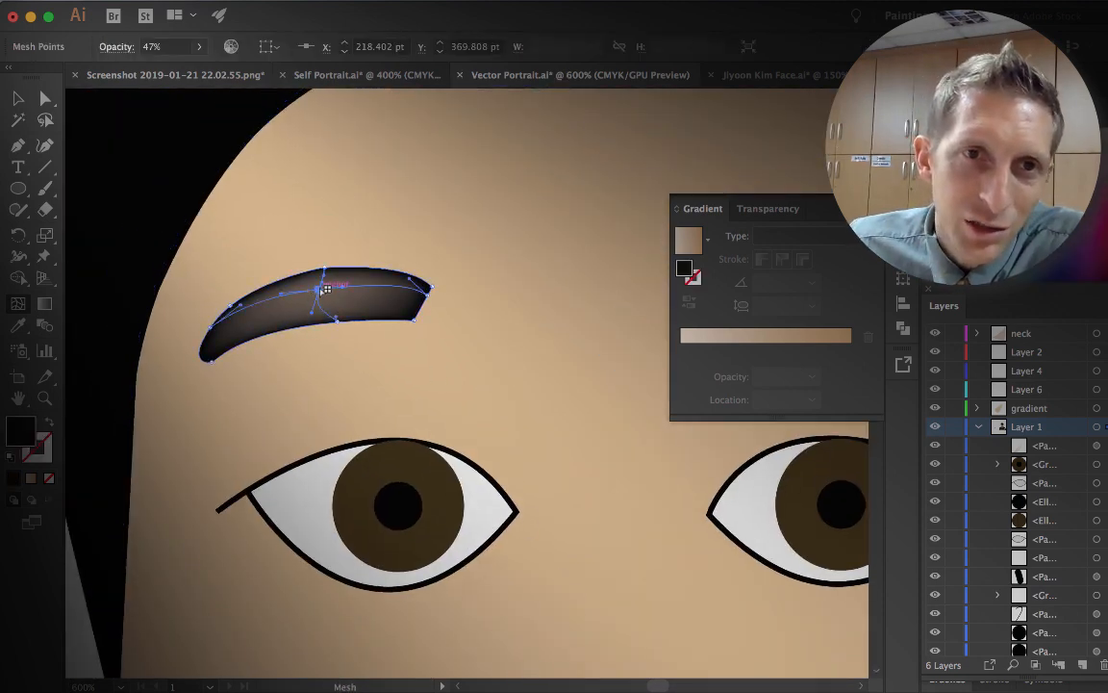
pyautogui.moveTo(323, 289)
pyautogui.mouseDown()
pyautogui.moveTo(353, 291)
pyautogui.moveTo(343, 289)
pyautogui.mouseUp()
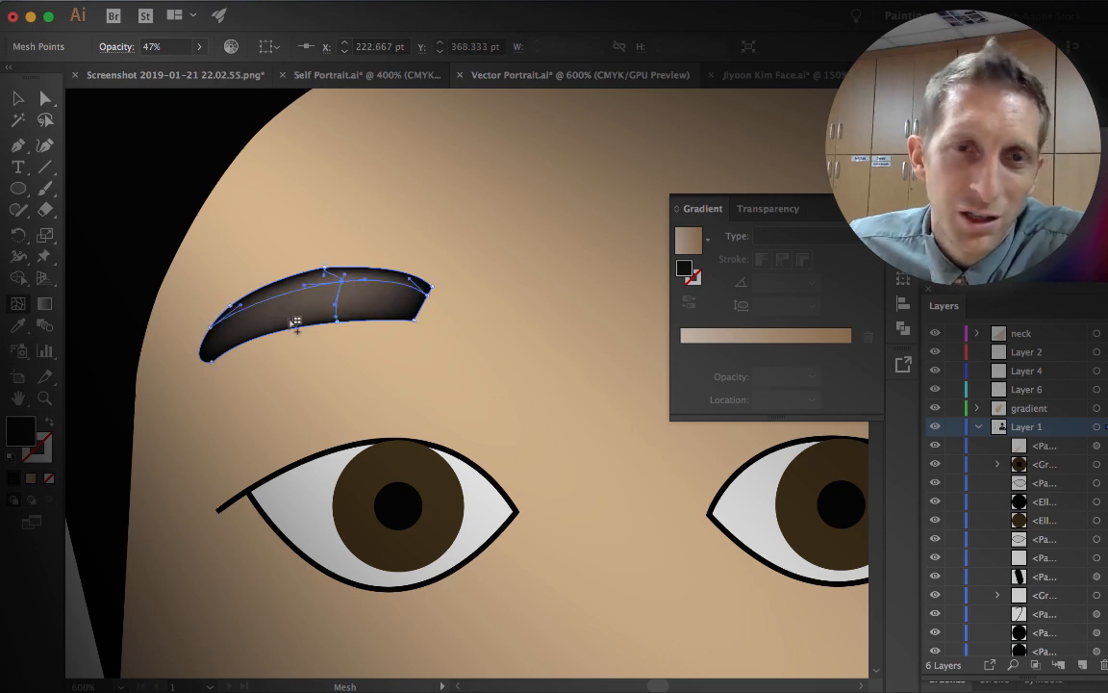
# - Examine the mouth, chin and jaw areas of the face along both sides of the jawline
pyautogui.scroll(-15, 296, 322)
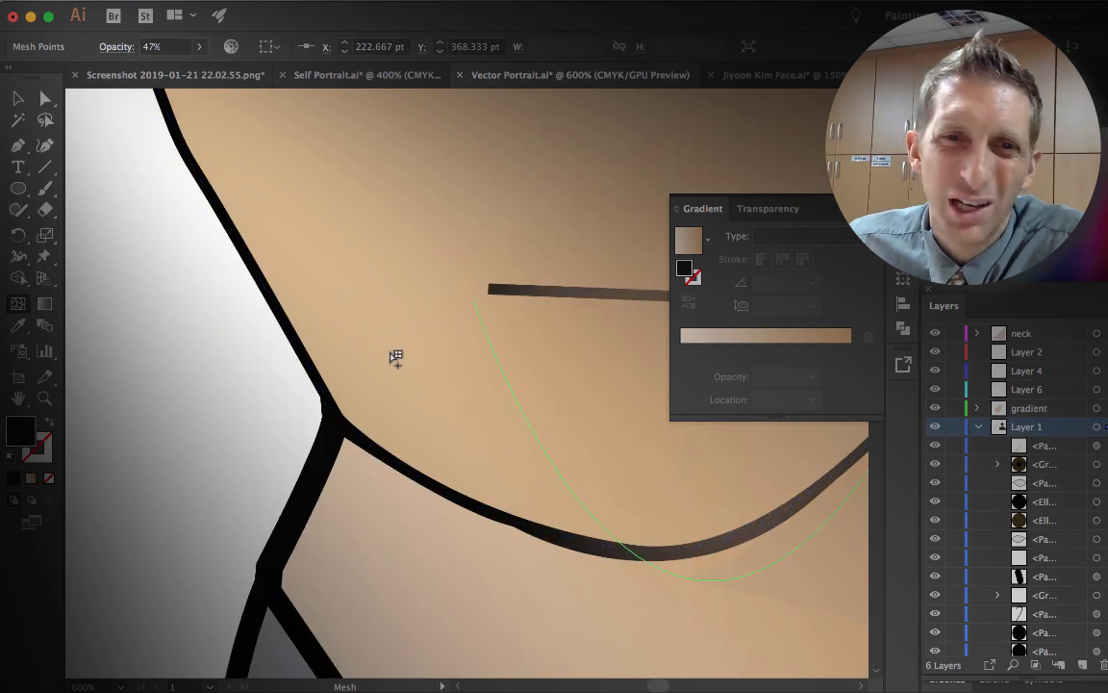
pyautogui.hscroll(5, 644, 319)
pyautogui.hscroll(3, 626, 360)
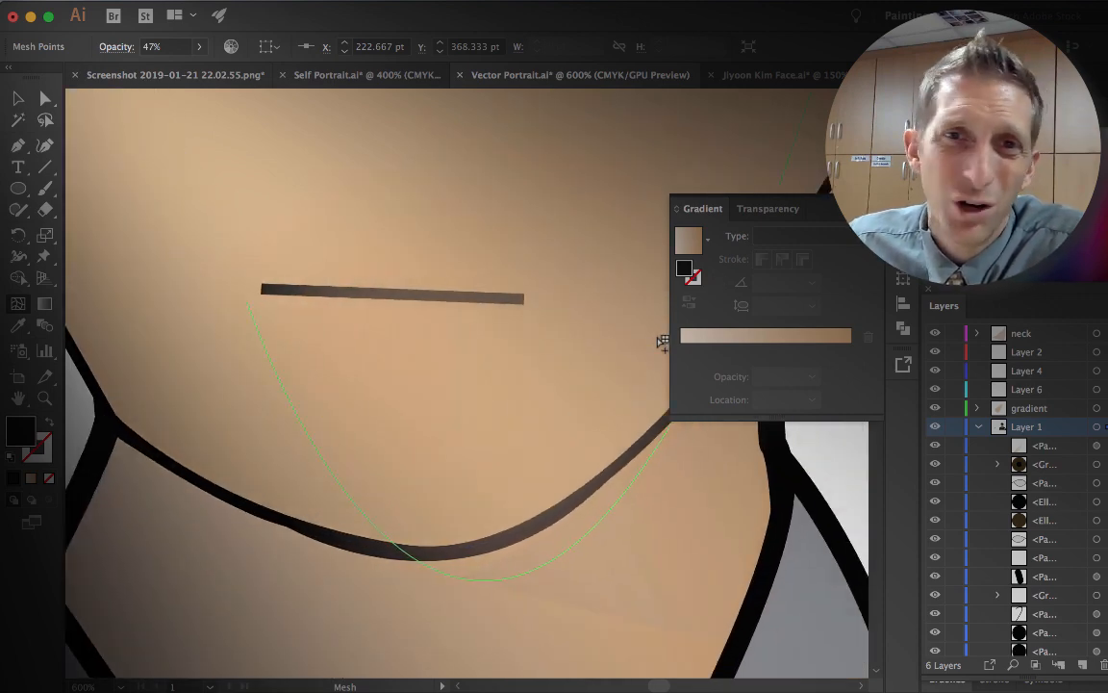
pyautogui.hscroll(-7, 524, 297)
pyautogui.scroll(5, 476, 298)
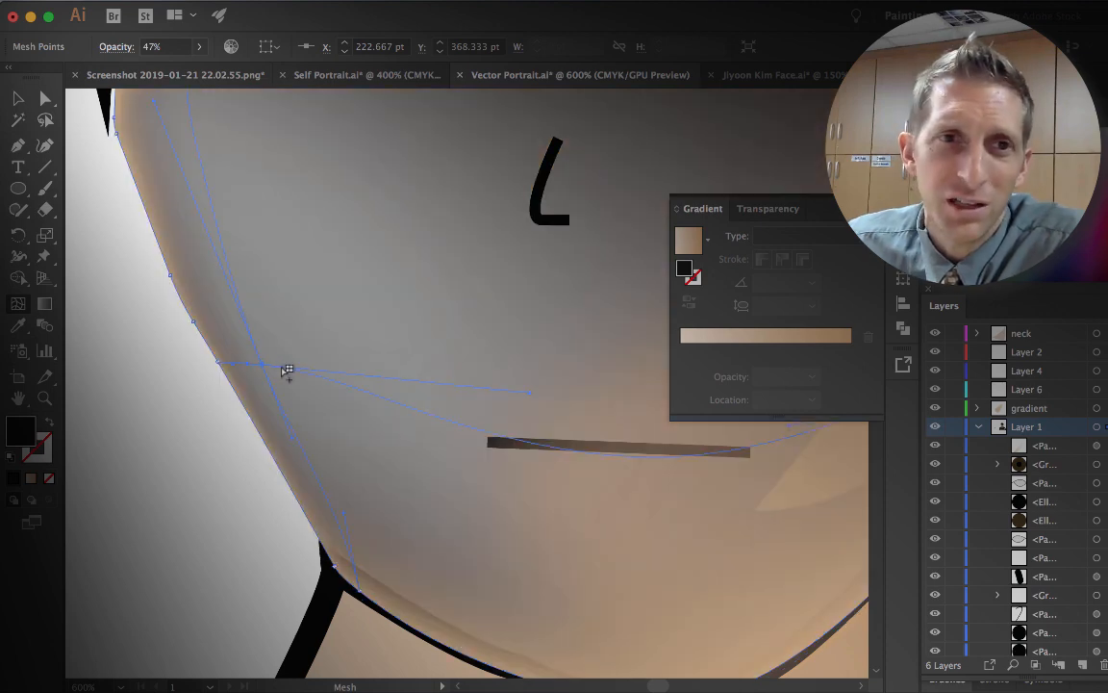
pyautogui.hscroll(4, 350, 365)
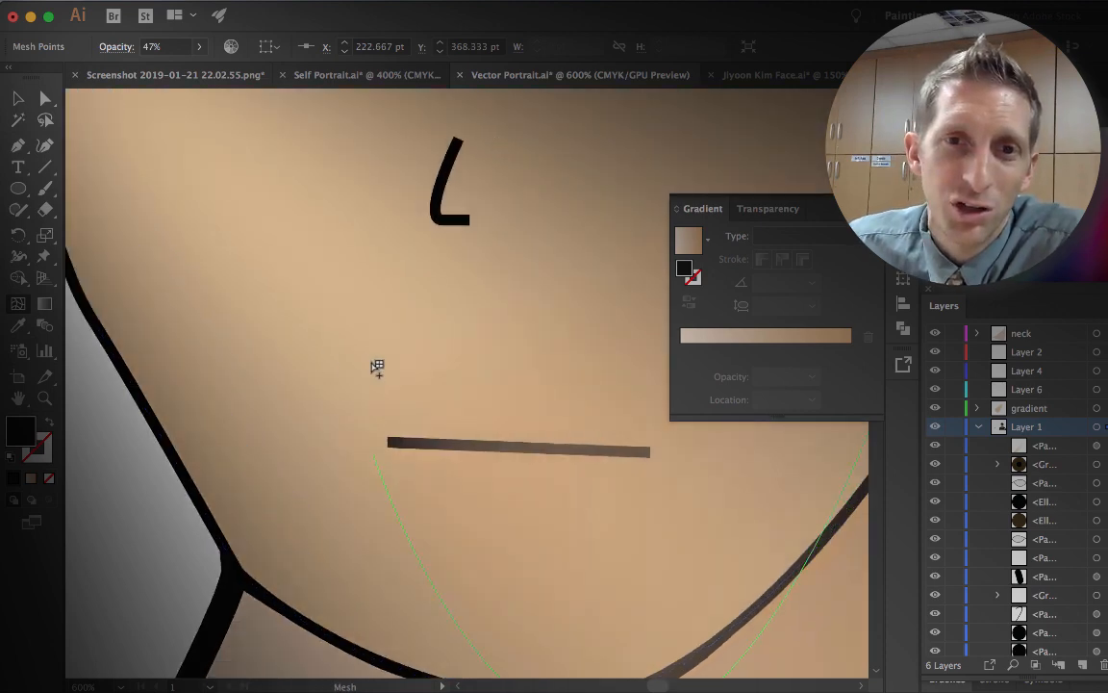
pyautogui.scroll(-1, 391, 373)
# - Try to add a gradient mesh point to the 60% opacity shading shape on the lower cheek
pyautogui.press('v')
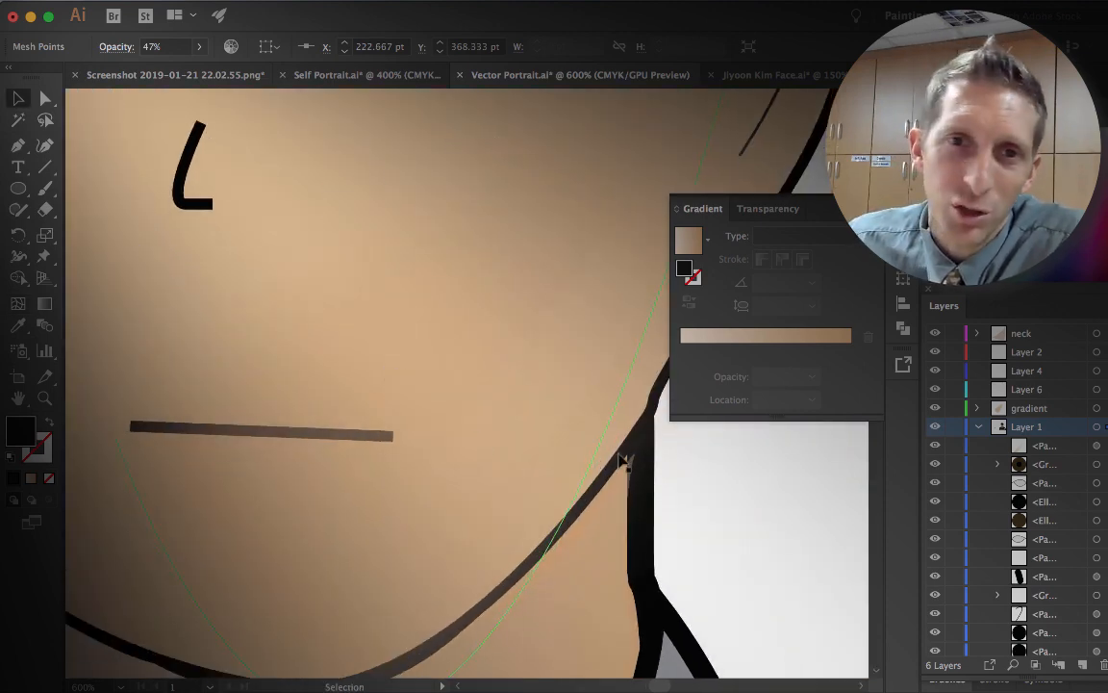
pyautogui.click(599, 451)
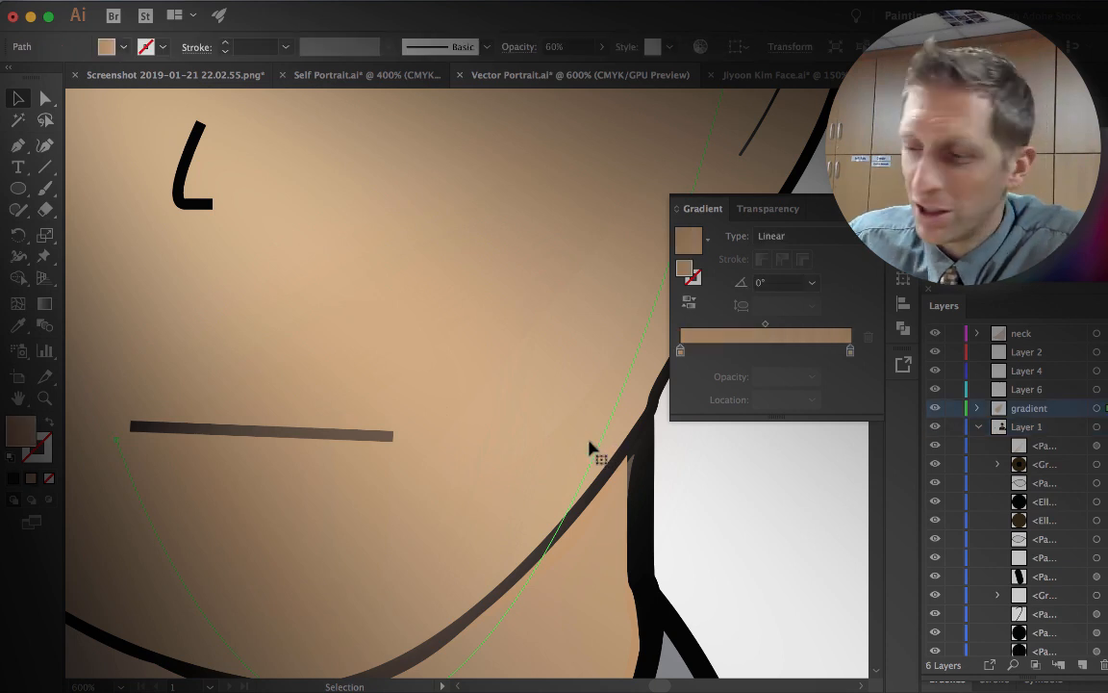
pyautogui.click(18, 303)
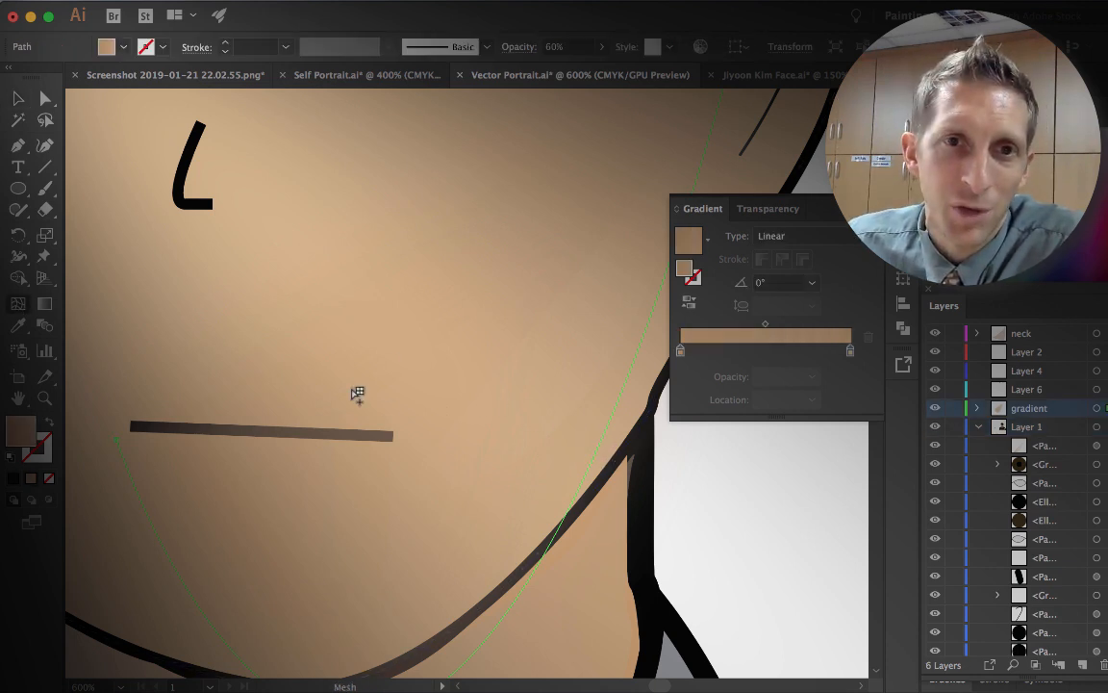
pyautogui.click(568, 456)
pyautogui.click(518, 445)
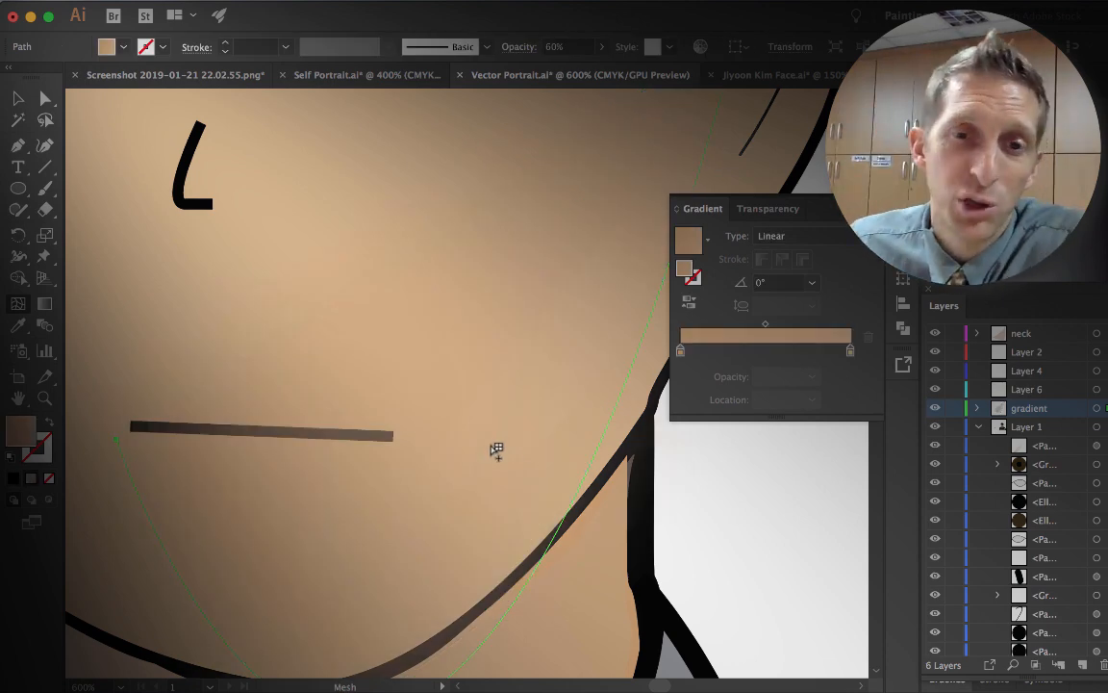
# - Select both collar flaps and the small centre collar piece together and set their fill to grey 606060
pyautogui.scroll(-6, 498, 443)
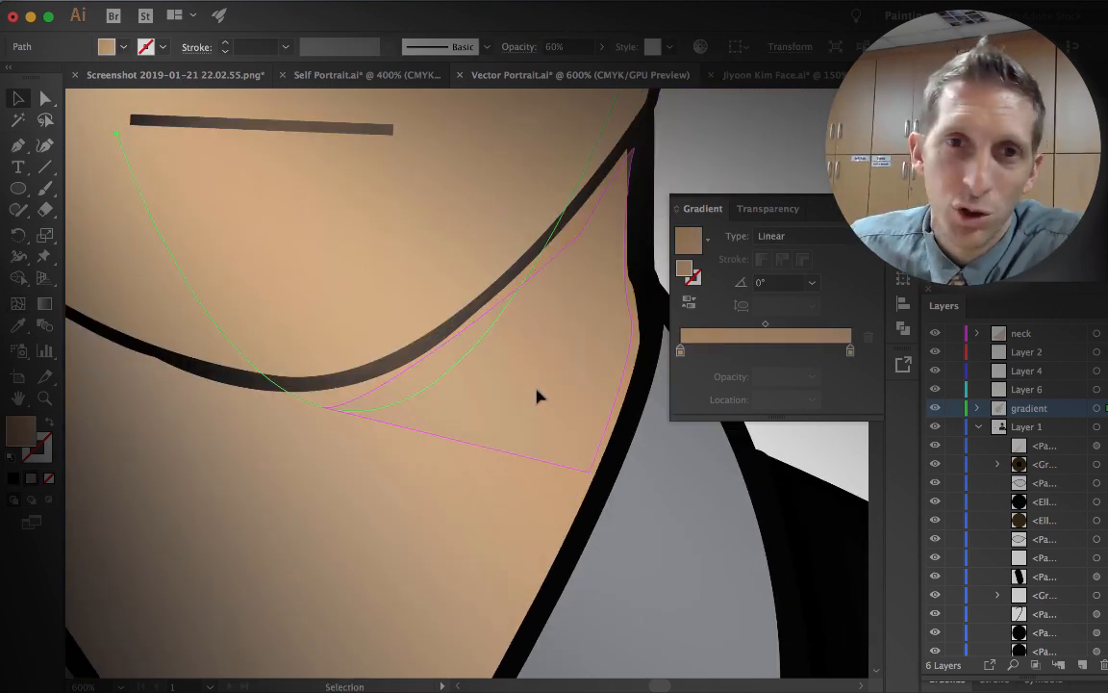
pyautogui.press('v')
pyautogui.scroll(6, 492, 412)
pyautogui.click(493, 411)
pyautogui.click(492, 412)
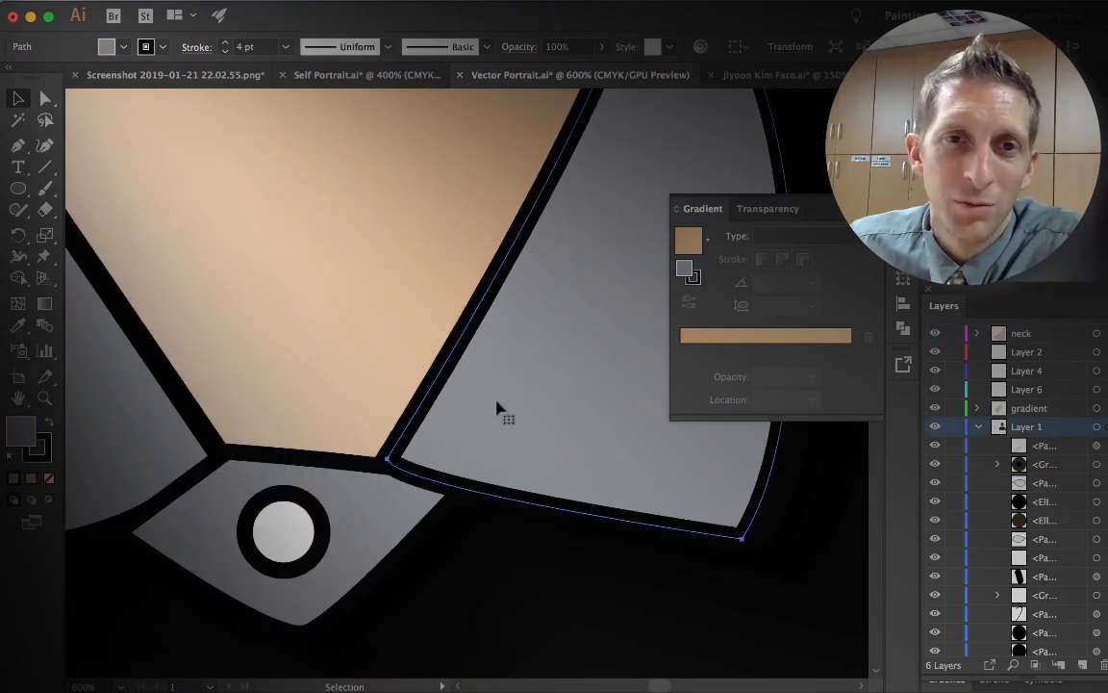
pyautogui.press('a')
pyautogui.press('super+minus')
pyautogui.press('super+minus')
pyautogui.press('super+minus')
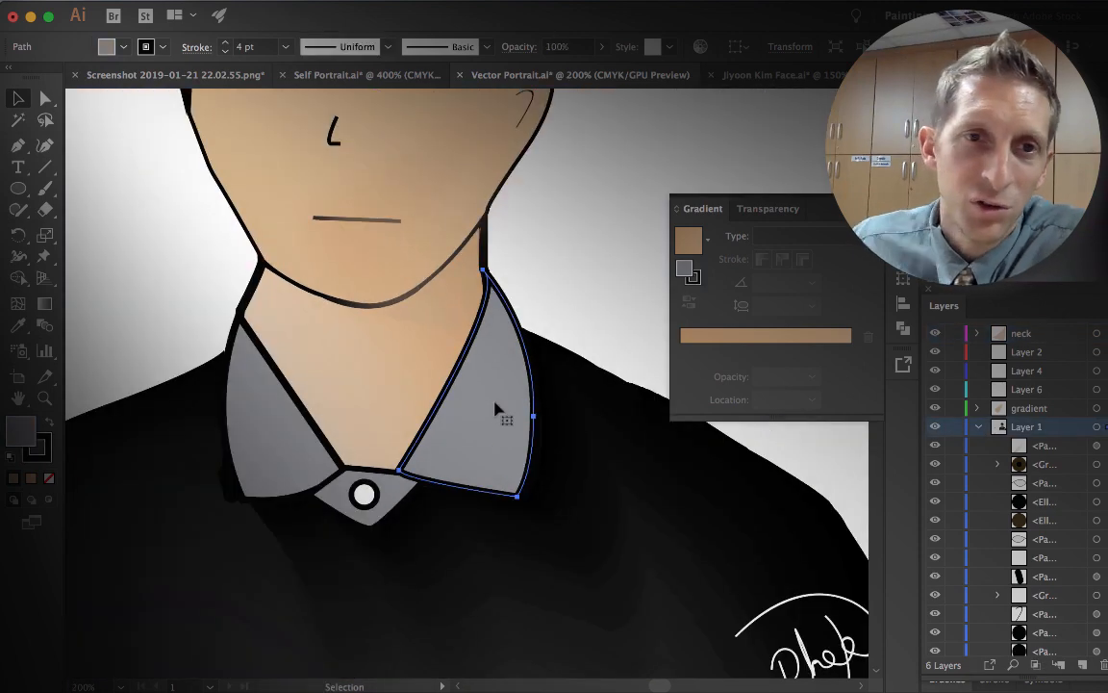
pyautogui.keyDown('shift'); pyautogui.click(234, 446); pyautogui.keyUp('shift')
pyautogui.keyDown('shift'); pyautogui.click(325, 500); pyautogui.keyUp('shift')
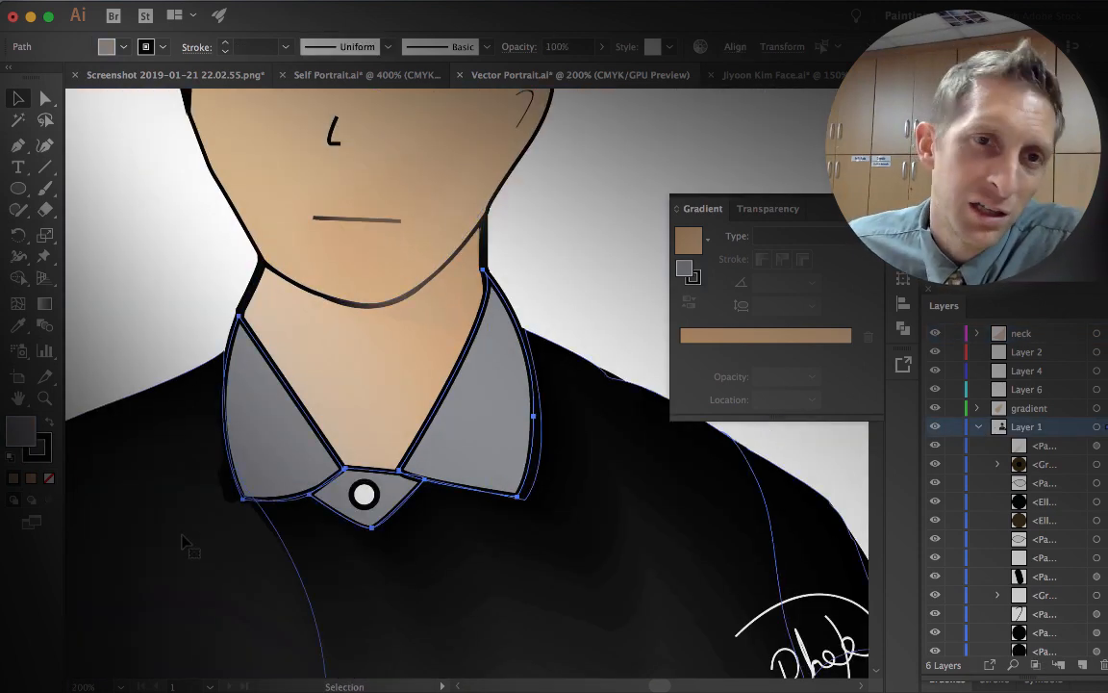
pyautogui.click(19, 304)
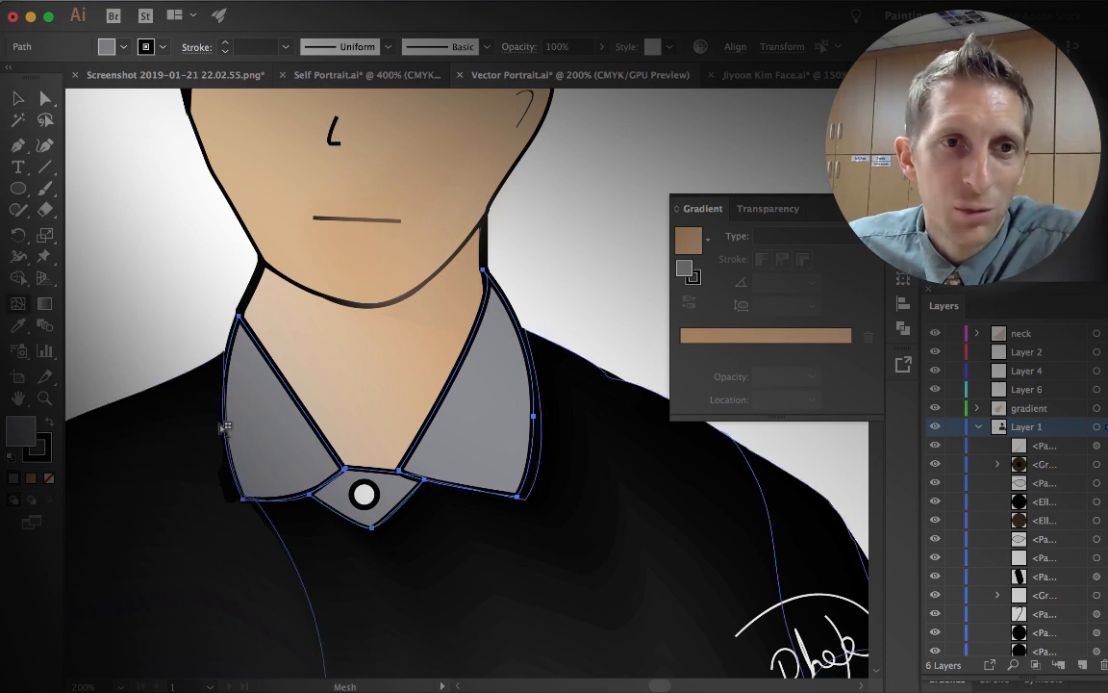
pyautogui.doubleClick(19, 433)
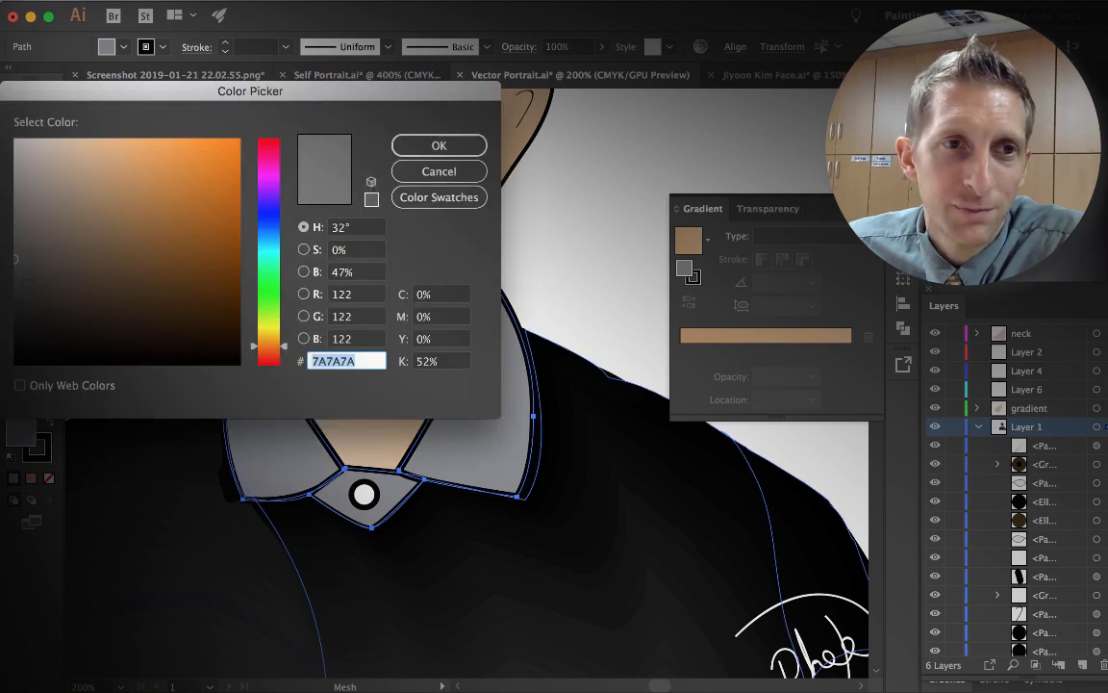
pyautogui.write('606060')
pyautogui.click(439, 145)
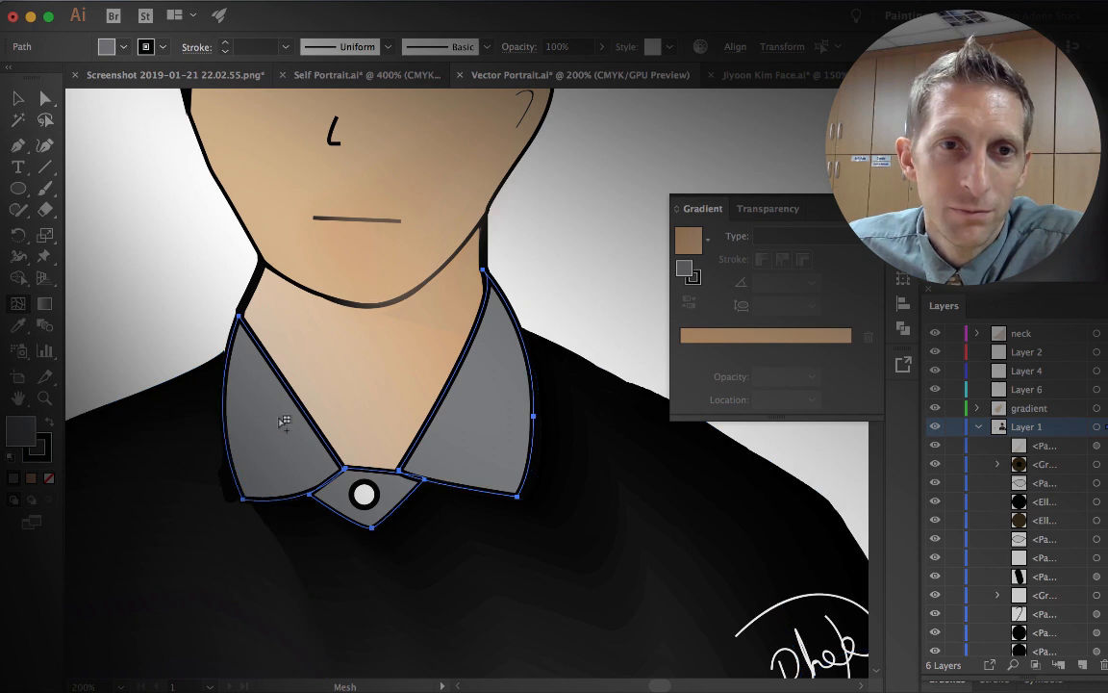
pyautogui.click(263, 442)
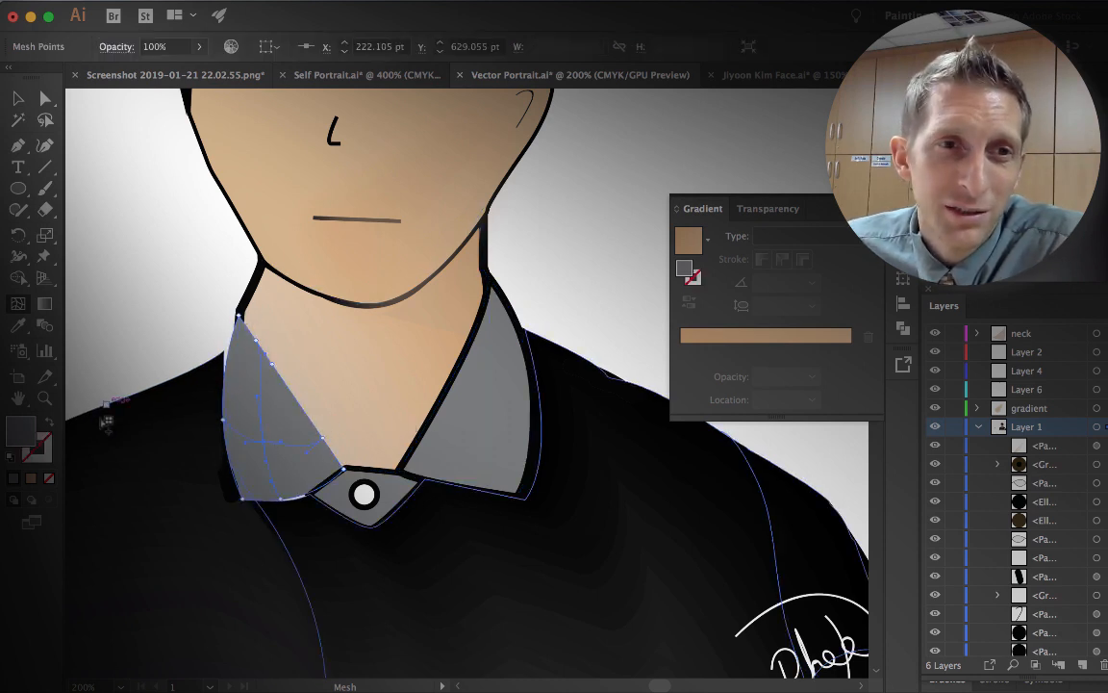
pyautogui.press('super+z')
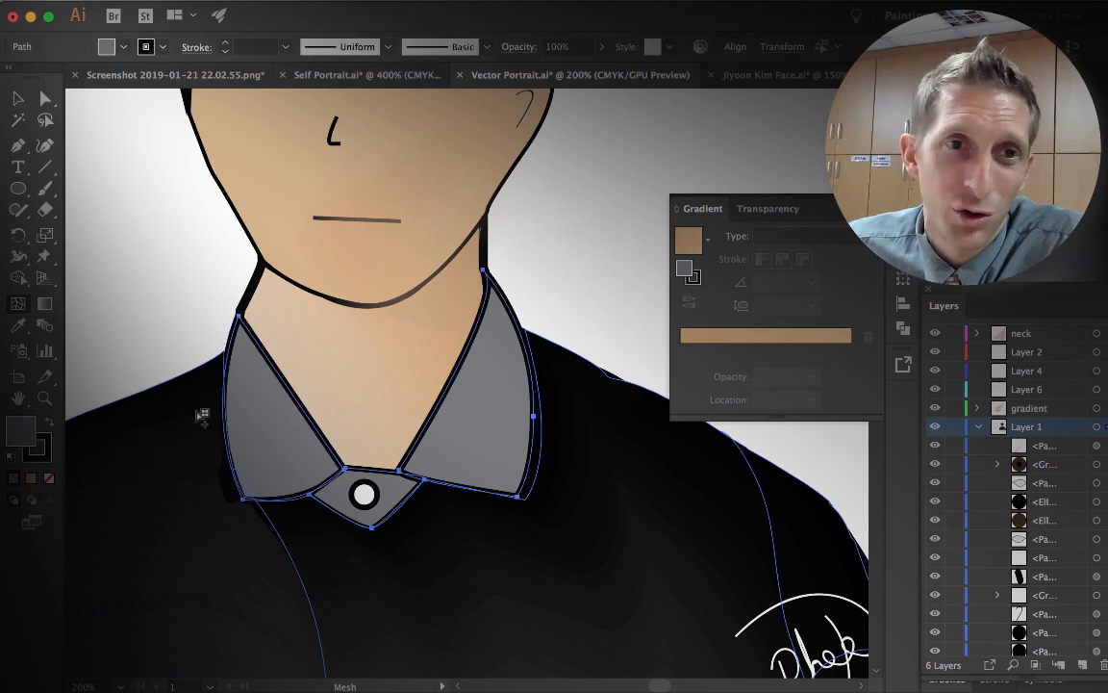
pyautogui.press('v')
pyautogui.click(247, 425)
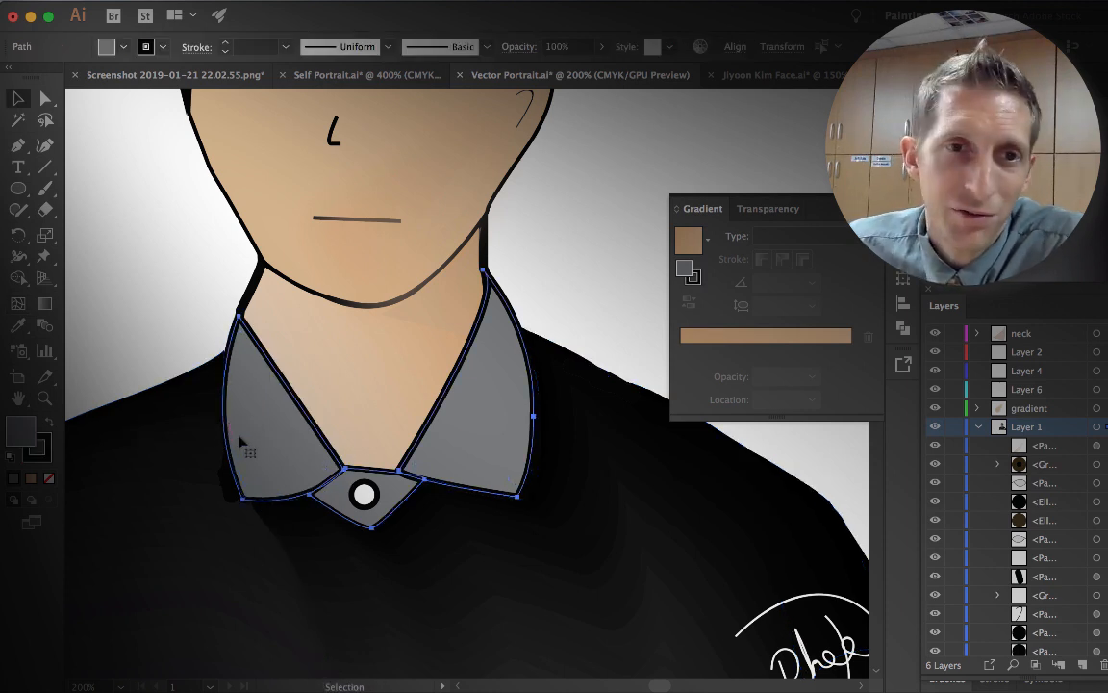
pyautogui.click(13, 300)
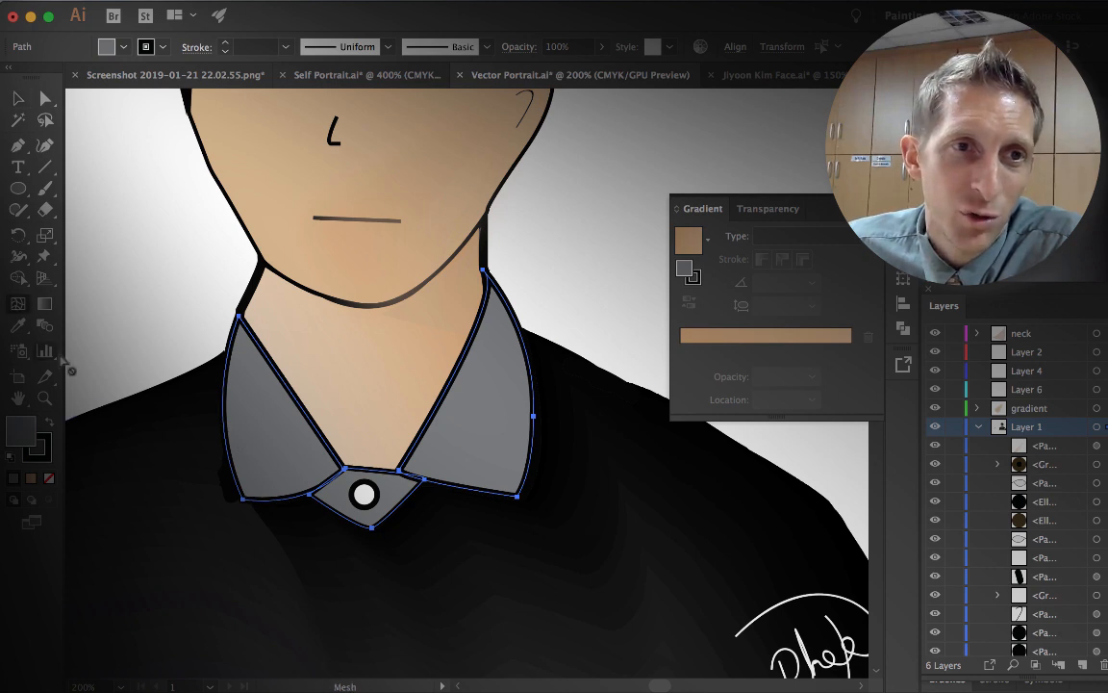
# - Add a gradient mesh point in the middle of the left collar flap and set its colour to 444443
pyautogui.click(262, 433)
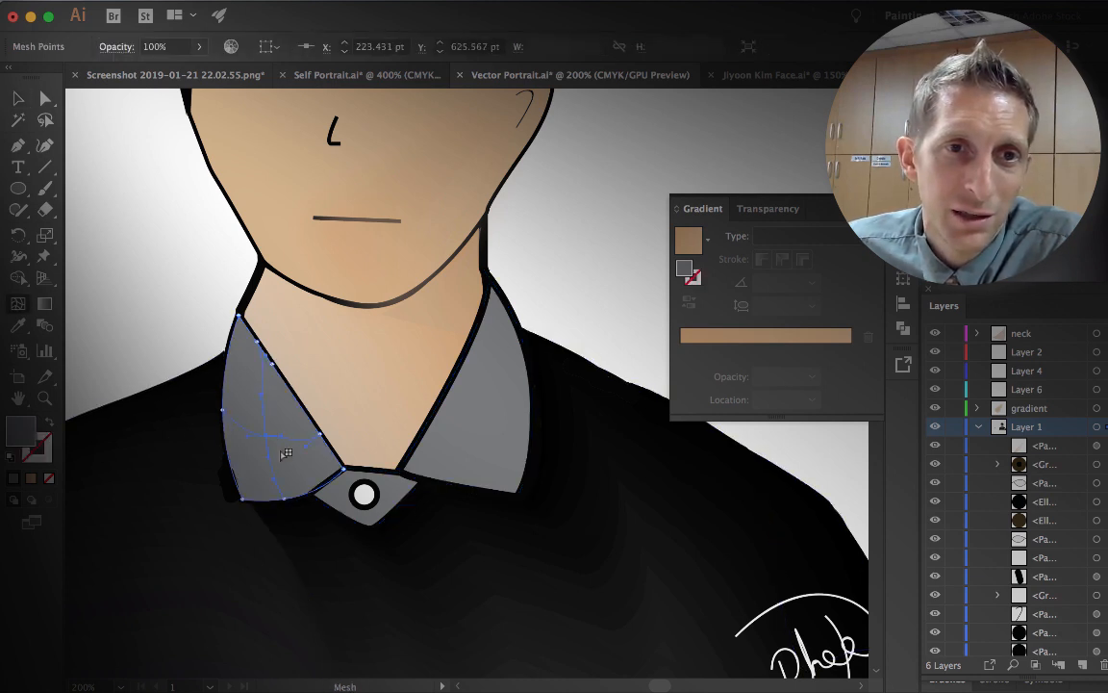
pyautogui.doubleClick(21, 428)
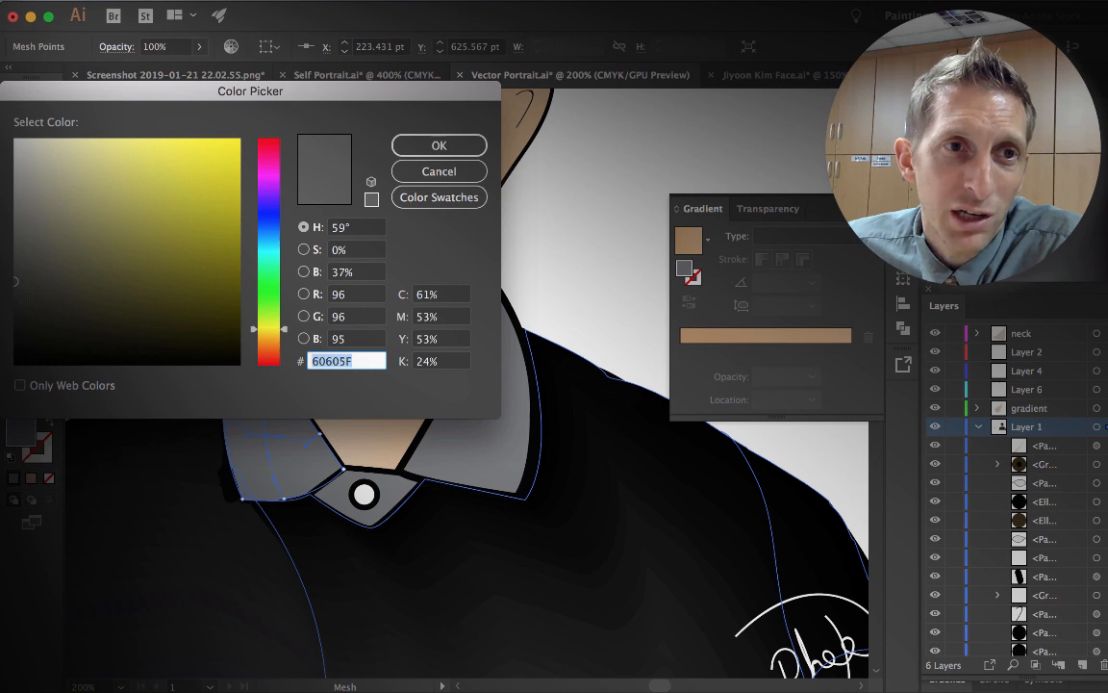
pyautogui.write('444443')
pyautogui.click(402, 151)
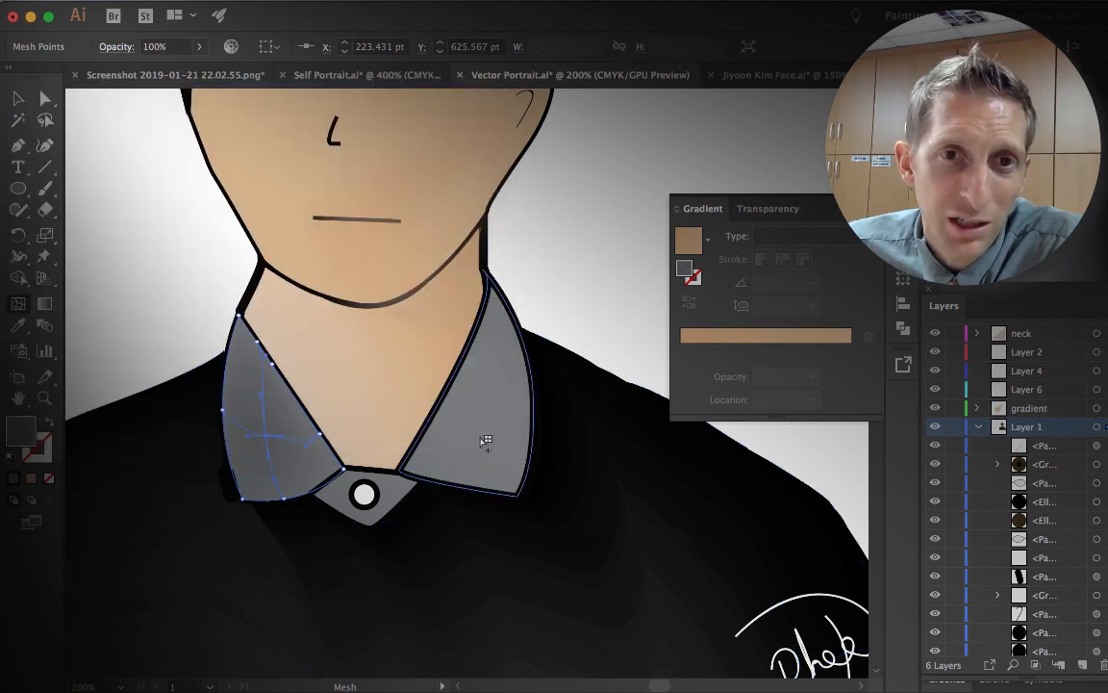
# - Add a gradient mesh point in the middle of the right collar flap, set its colour to 282828 and deselect it
pyautogui.click(486, 441)
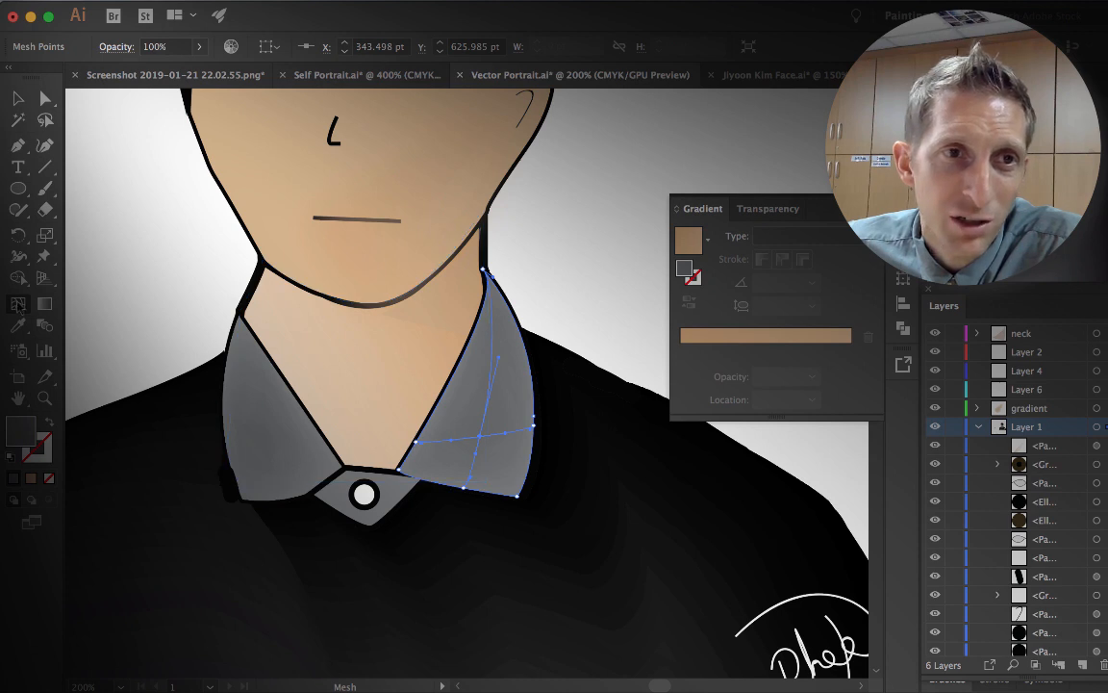
pyautogui.doubleClick(20, 428)
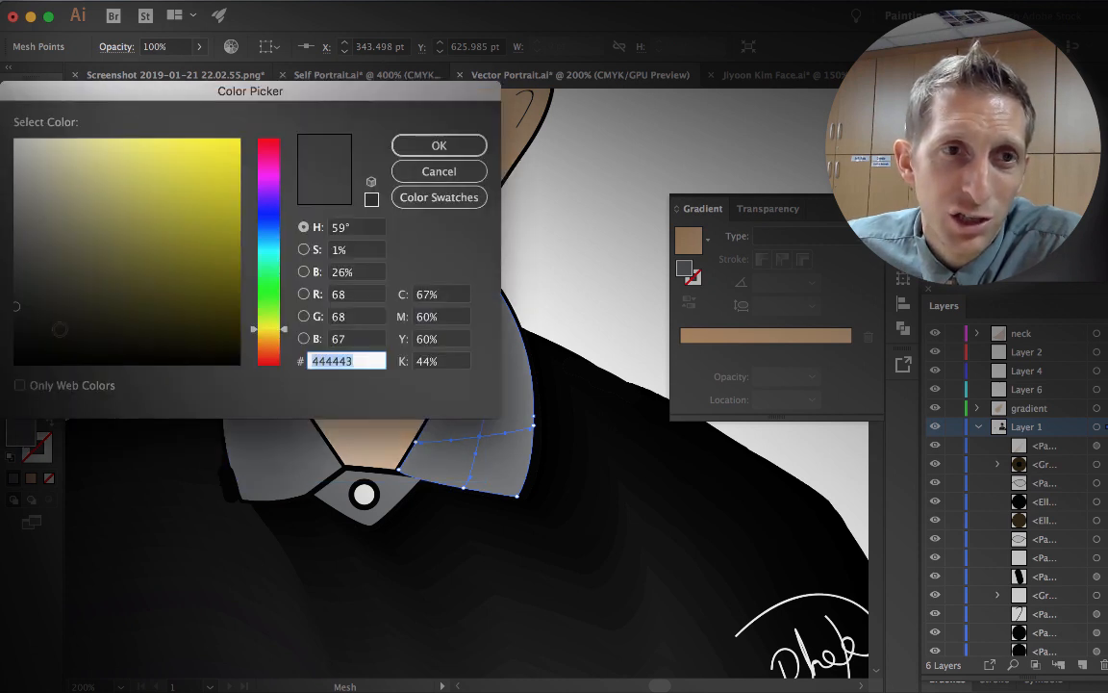
pyautogui.write('282828')
pyautogui.click(439, 146)
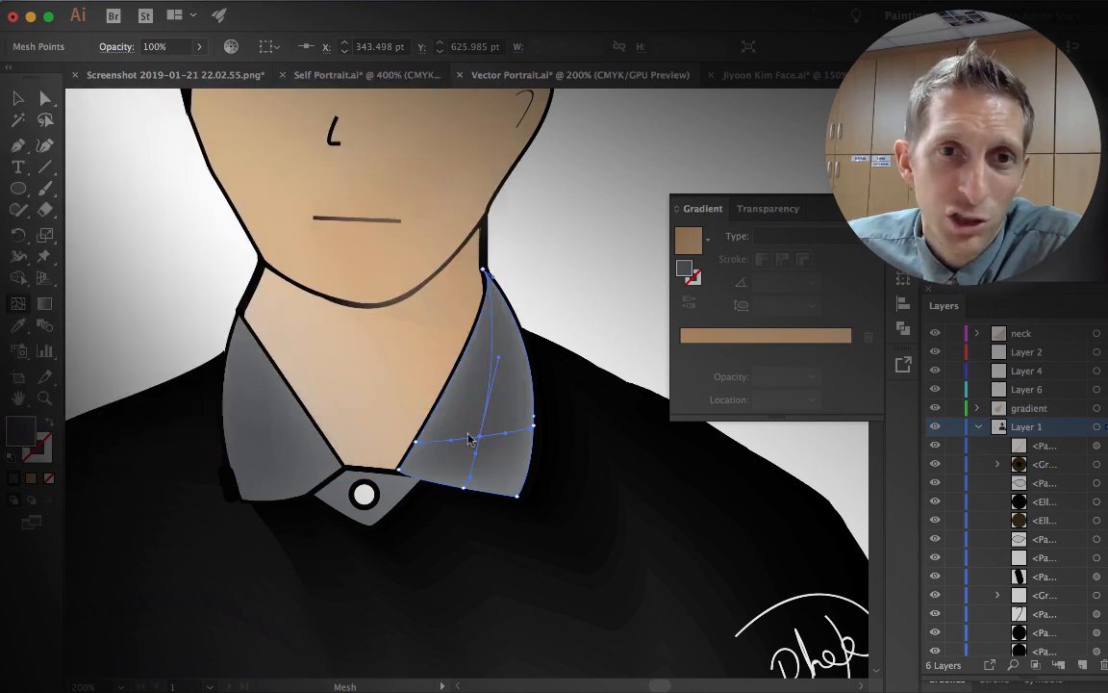
pyautogui.press('v')
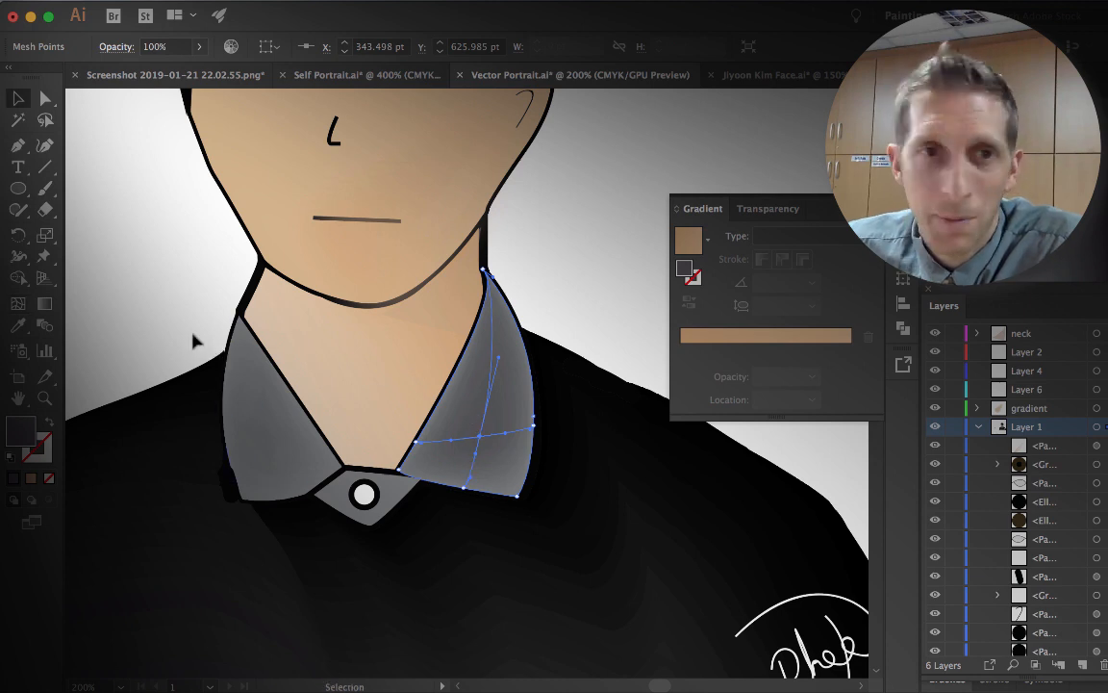
pyautogui.hotkey('ctrl', 'shift', 'a')
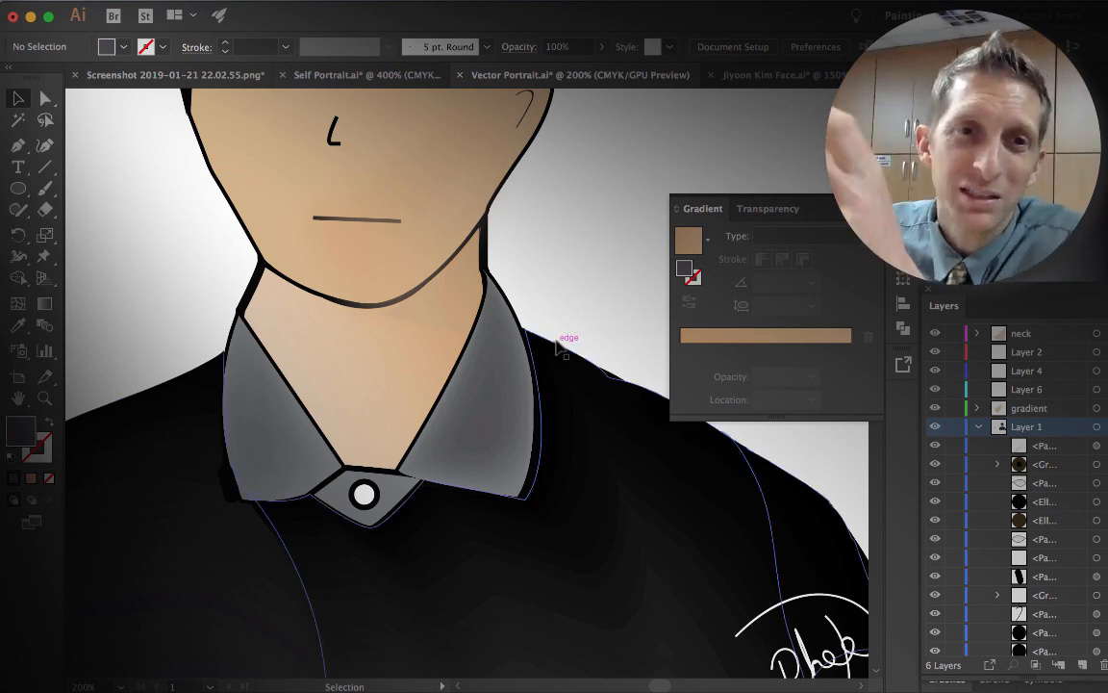
# - Start a curved Pen path in the black hair from the forehead's right hairline corner toward the crown, and check the reference portrait in the browser
pyautogui.press('super+minus')
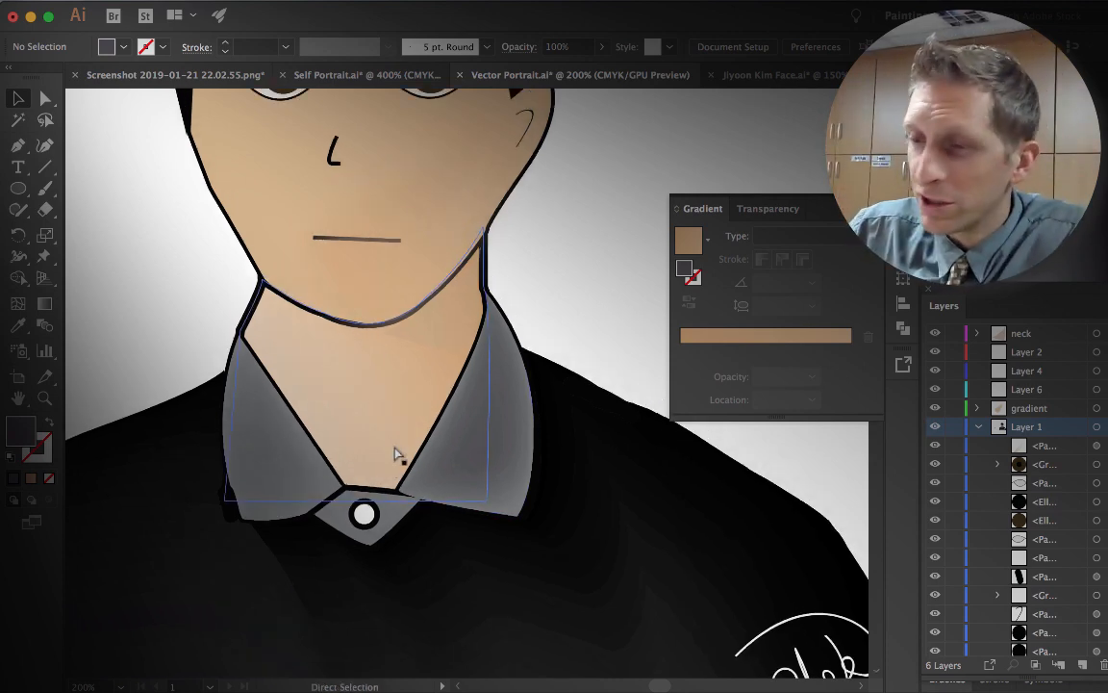
pyautogui.press('super+minus')
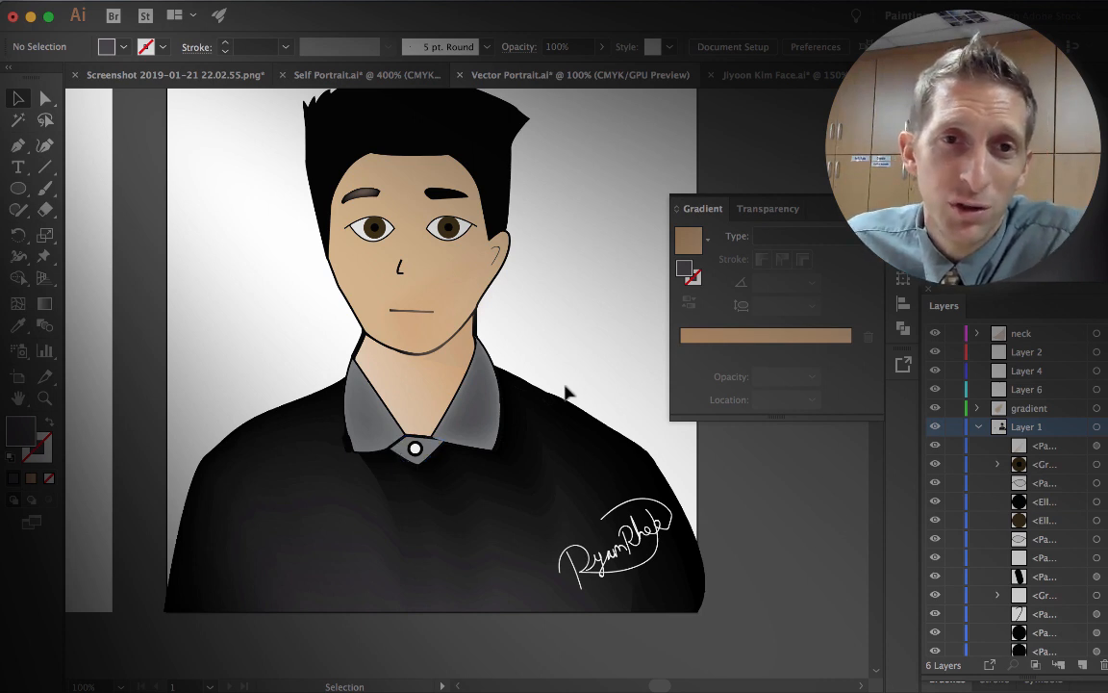
pyautogui.scroll(2, 565, 393)
pyautogui.scroll(1, 563, 383)
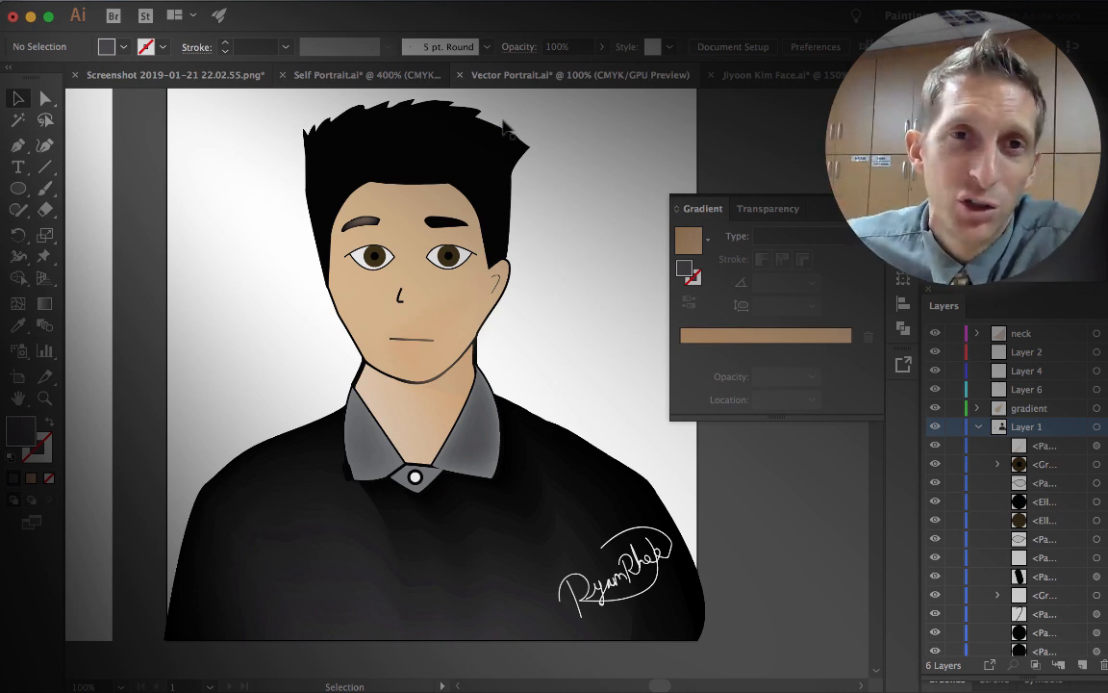
pyautogui.click(455, 165)
pyautogui.press('super+equal')
pyautogui.press('super+equal')
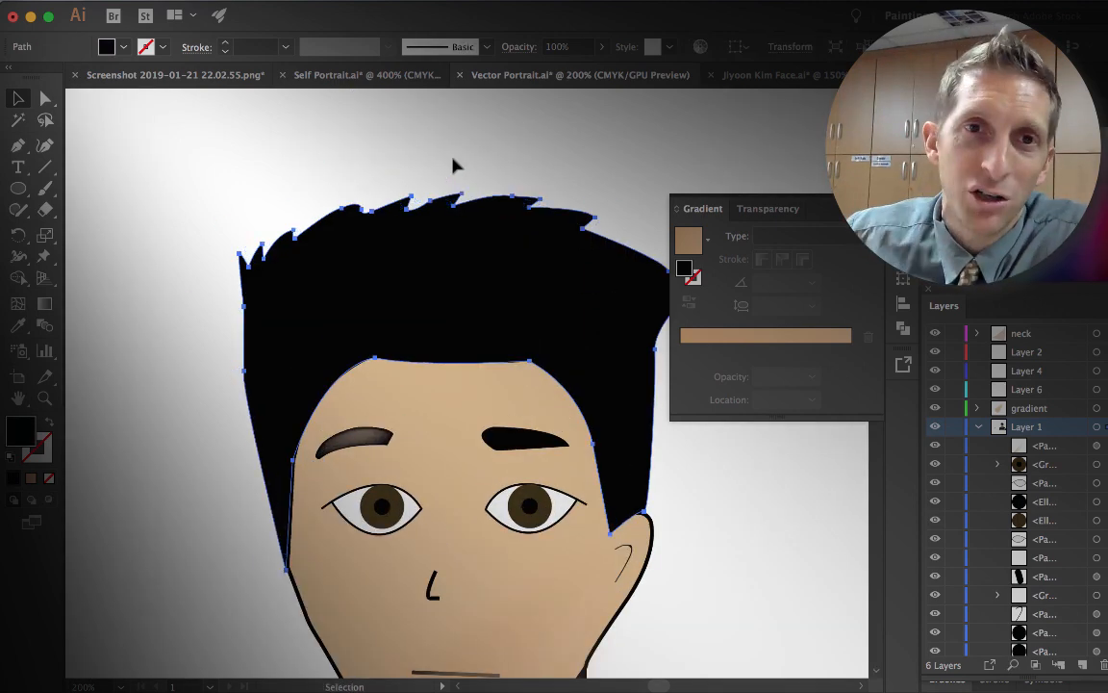
pyautogui.press('super+equal')
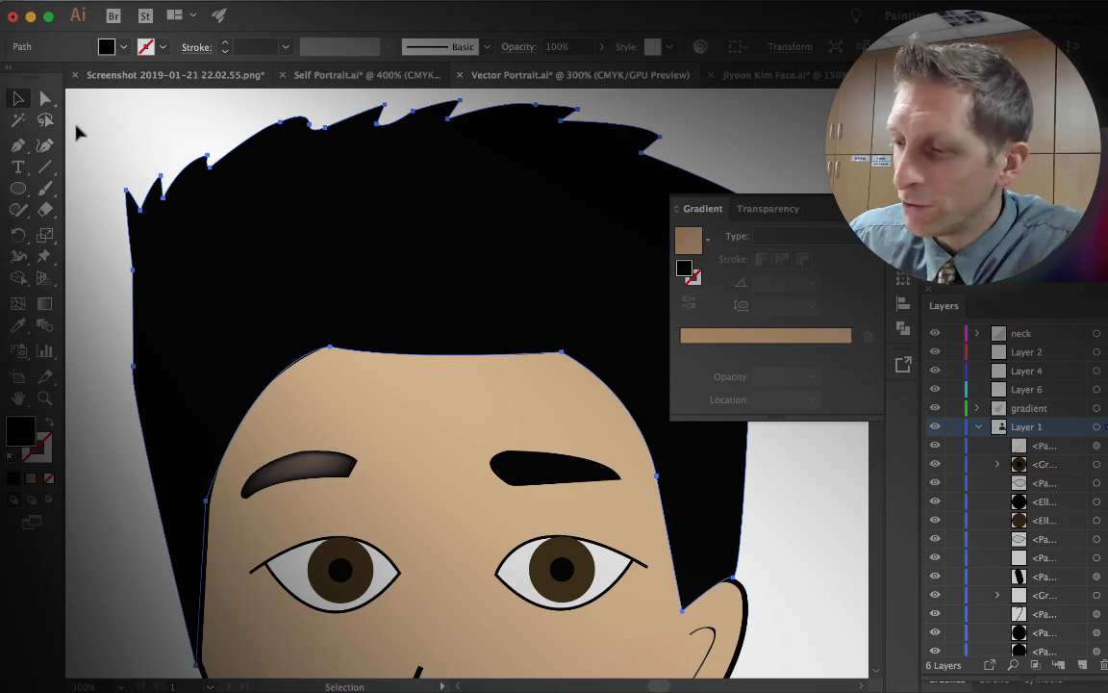
pyautogui.press('p')
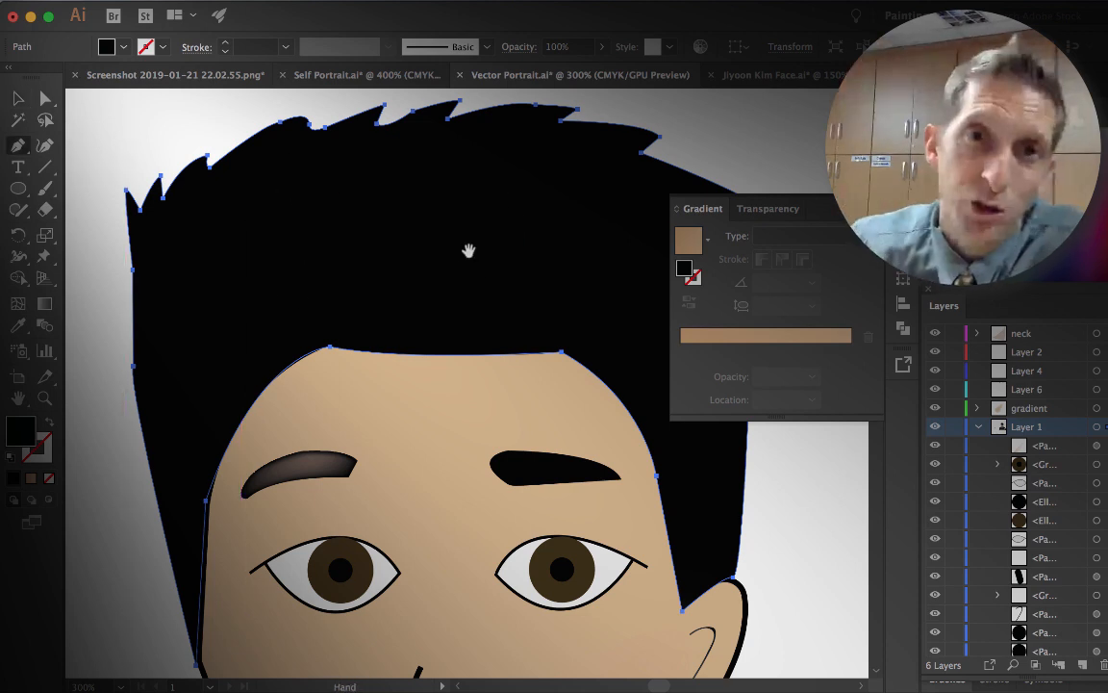
pyautogui.hscroll(5, 395, 277)
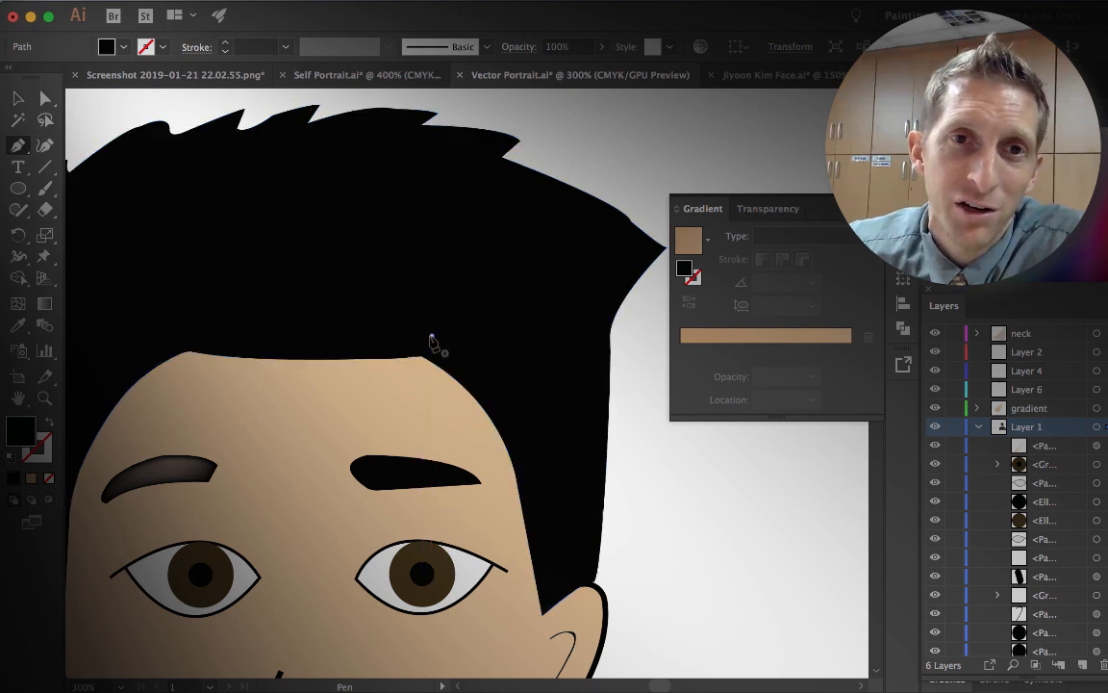
pyautogui.click(432, 336)
pyautogui.moveTo(530, 197); pyautogui.dragTo(563, 196)
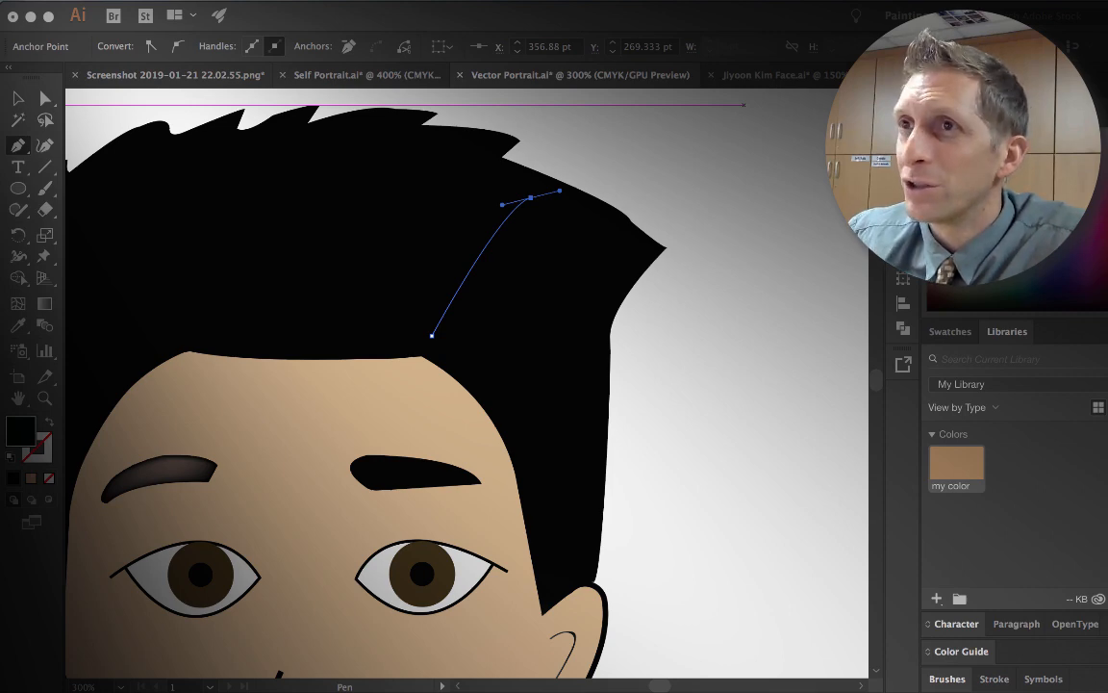
pyautogui.press('super+Tab')
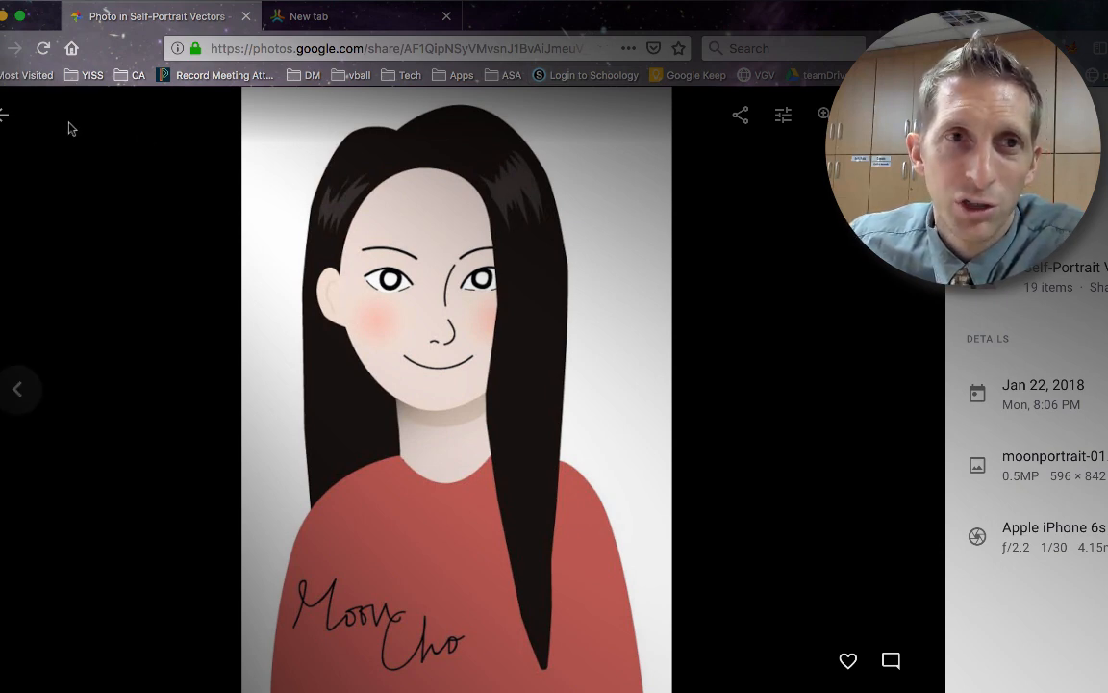
pyautogui.press('super+Tab')
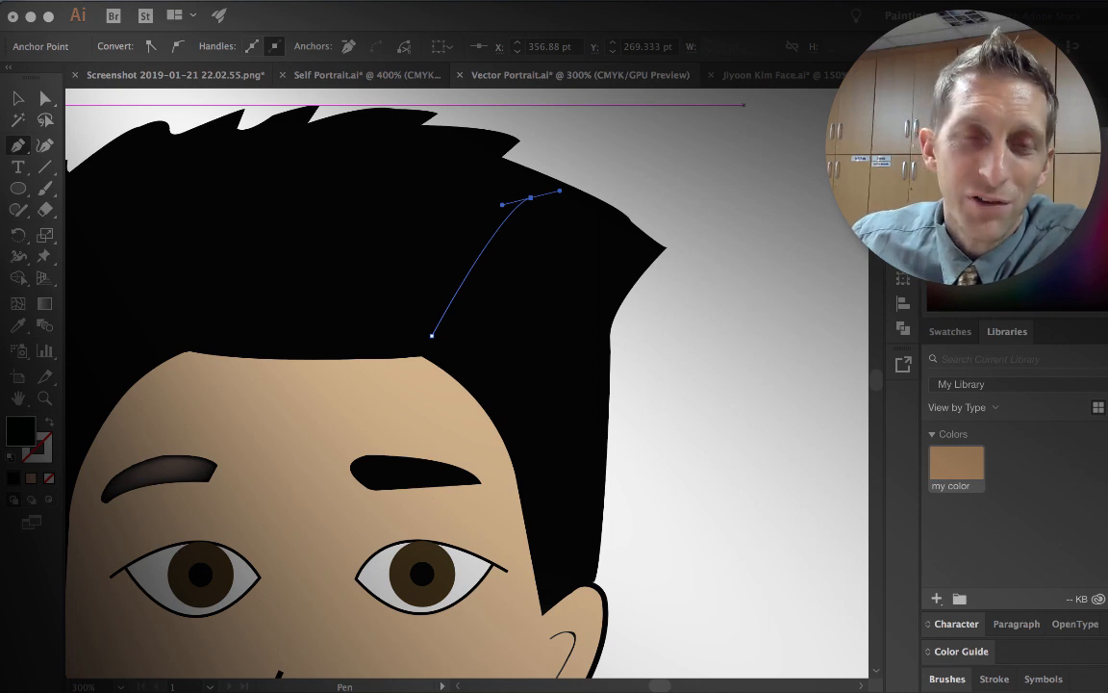